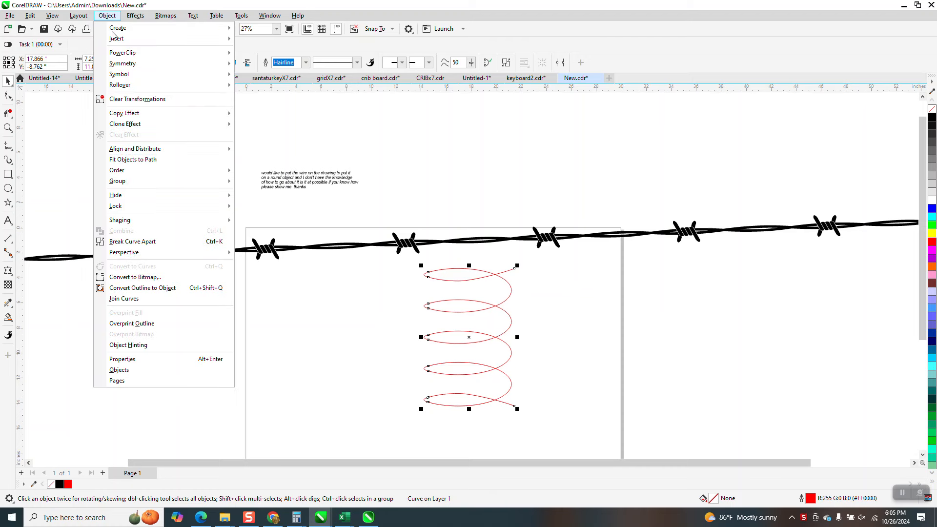
Break the red spiral apart into separate curves, checking the top segment with a short move that is undone
{"action": "left_click", "coordinate": [140, 249]}
{"action": "left_click", "coordinate": [220, 324]}
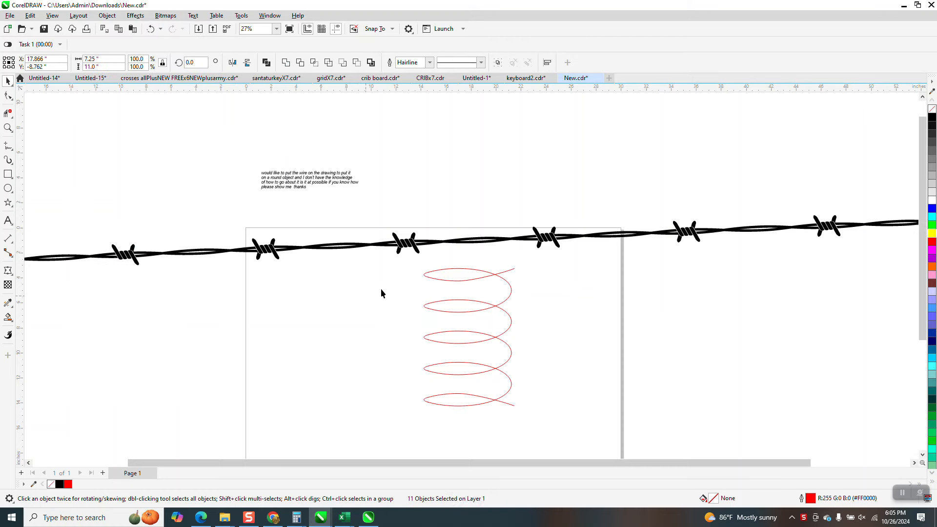
{"action": "left_click_drag", "start_coordinate": [465, 269], "coordinate": [465, 253]}
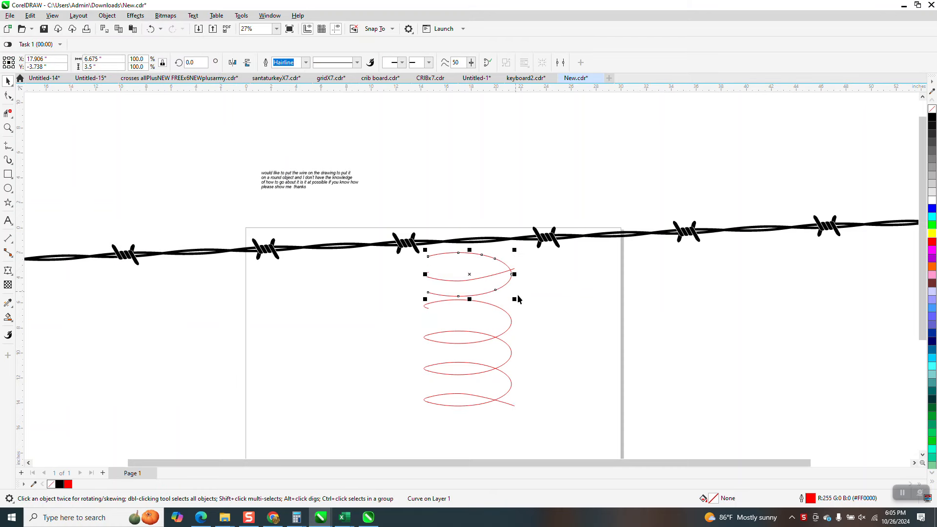
{"action": "left_click", "coordinate": [151, 29]}
Weld all the spiral segments into one object and move it slightly lower on the page
{"action": "left_click_drag", "start_coordinate": [398, 265], "coordinate": [584, 419]}
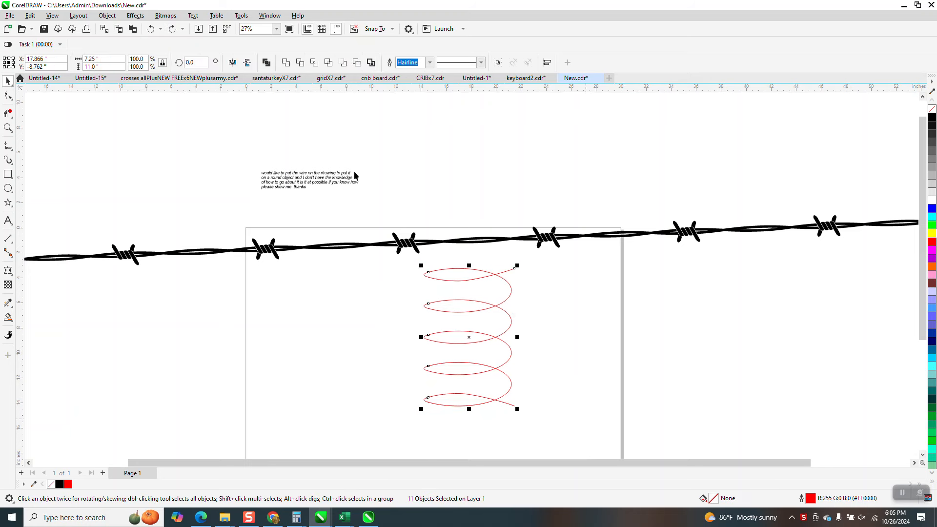
{"action": "left_click", "coordinate": [287, 63]}
{"action": "left_click", "coordinate": [86, 125]}
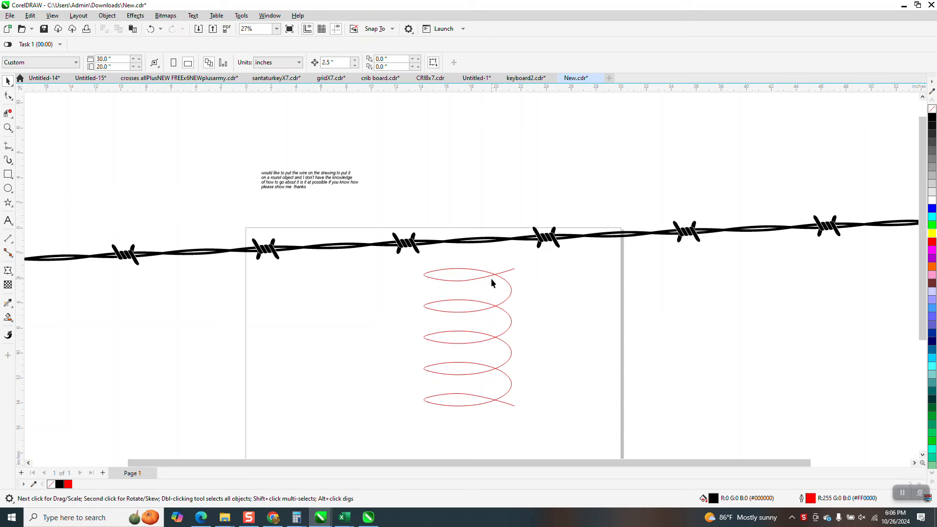
{"action": "left_click_drag", "start_coordinate": [479, 275], "coordinate": [466, 310]}
Try to delete the stray nodes at the left end of the top loop and undo each deletion
{"action": "left_click", "coordinate": [8, 96]}
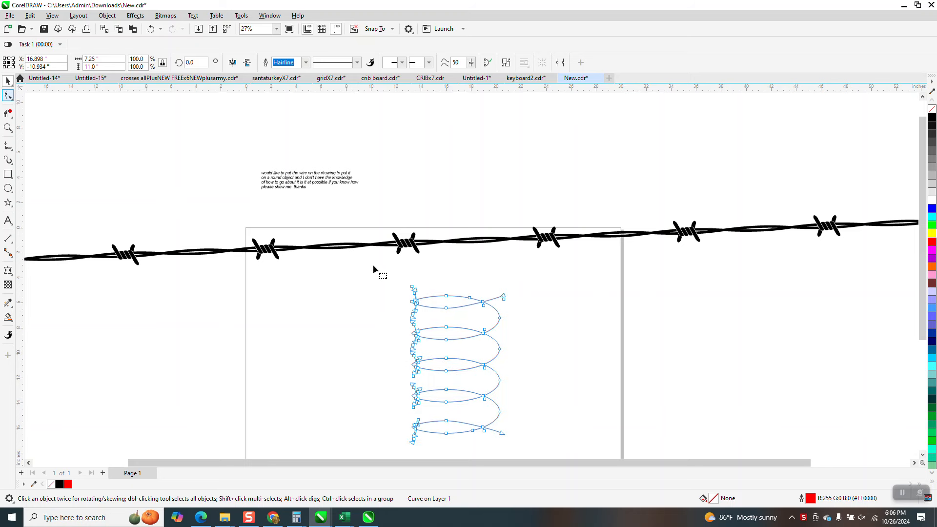
{"action": "left_click", "coordinate": [8, 128]}
{"action": "left_click_drag", "start_coordinate": [395, 290], "coordinate": [456, 332]}
{"action": "left_click_drag", "start_coordinate": [342, 182], "coordinate": [508, 261]}
{"action": "right_click", "coordinate": [358, 303]}
{"action": "left_click", "coordinate": [9, 95]}
{"action": "left_click_drag", "start_coordinate": [303, 194], "coordinate": [389, 375]}
{"action": "key", "text": "Delete"}
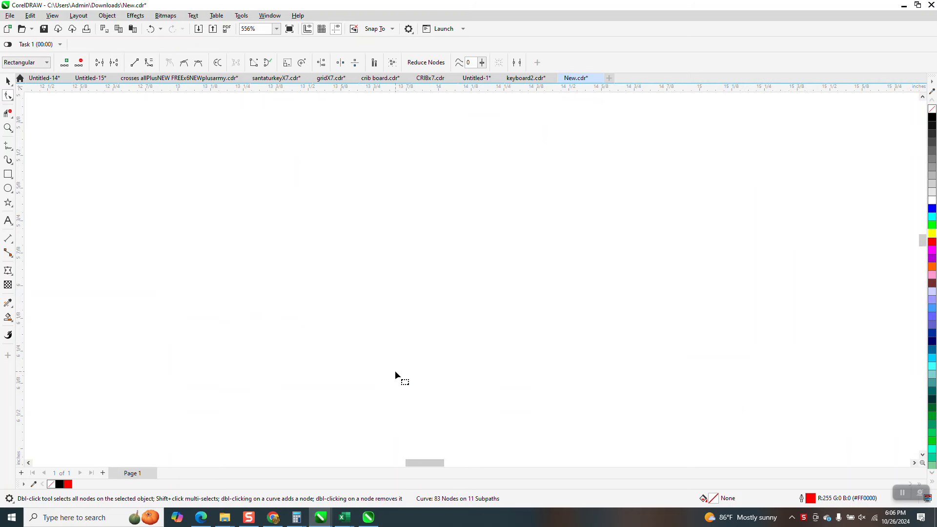
{"action": "left_click", "coordinate": [150, 29]}
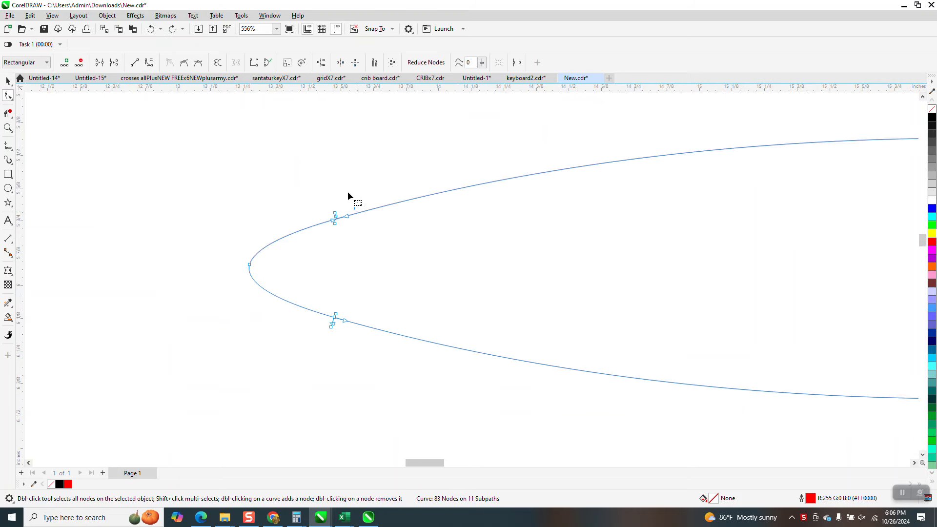
{"action": "key", "text": "Delete"}
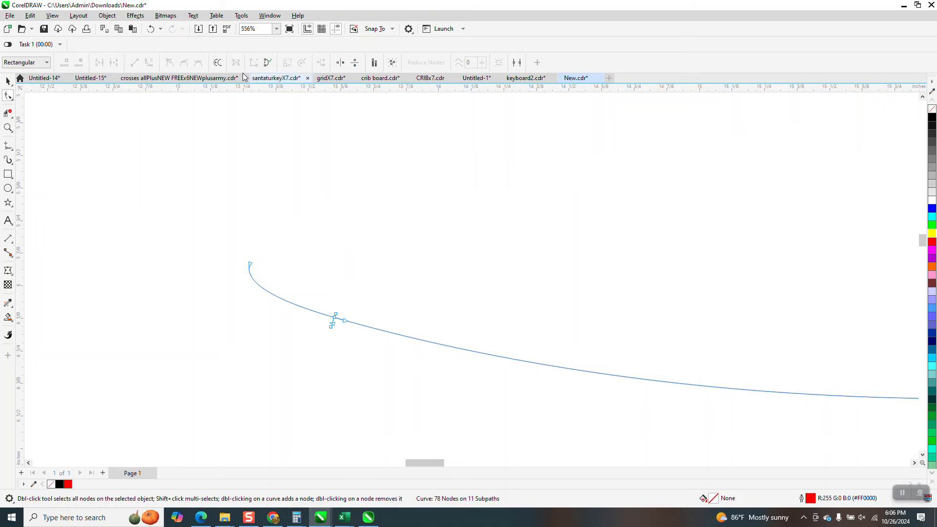
{"action": "left_click", "coordinate": [151, 29]}
Select all the spiral's nodes and join its subpaths with Join Curves, using Extend and a 0.1 inch gap tolerance
{"action": "scroll", "coordinate": [276, 184], "scroll_direction": "down", "scroll_amount": 10}
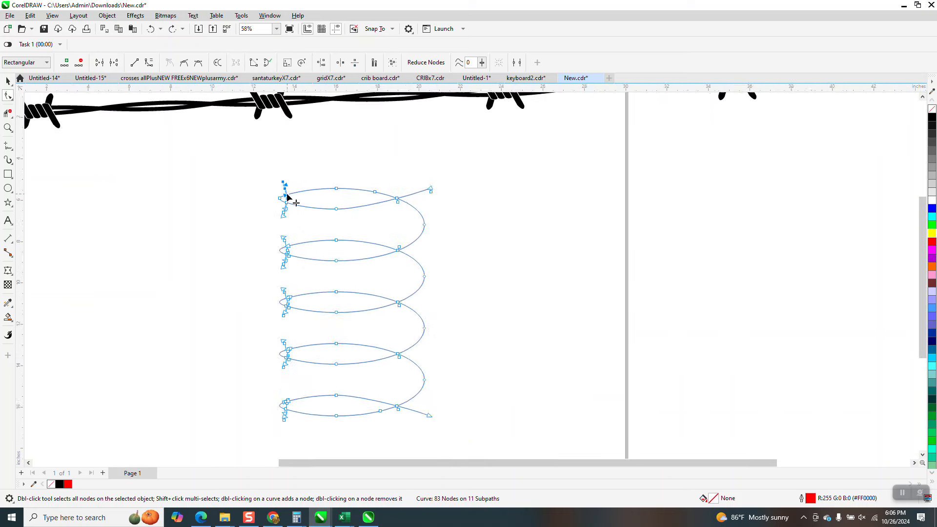
{"action": "left_click_drag", "start_coordinate": [465, 416], "coordinate": [466, 415]}
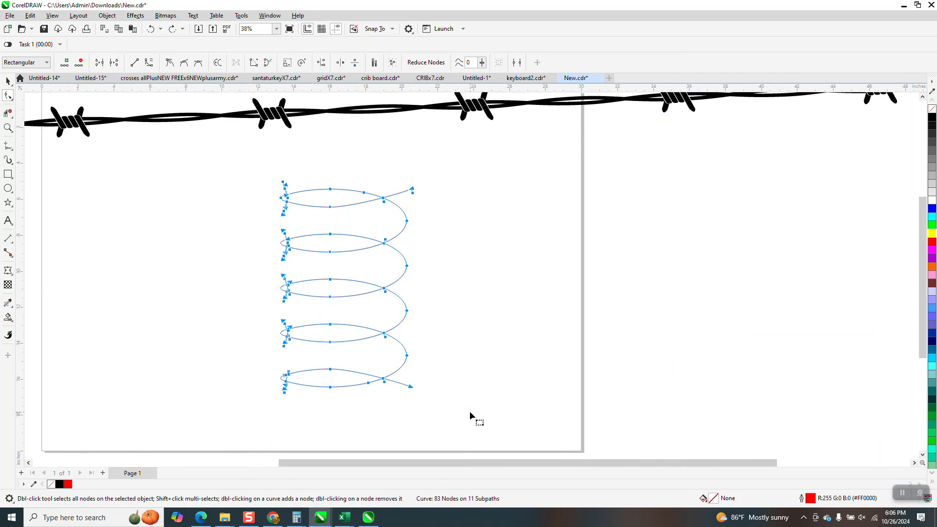
{"action": "left_click", "coordinate": [269, 16]}
{"action": "mouse_move", "coordinate": [282, 146]}
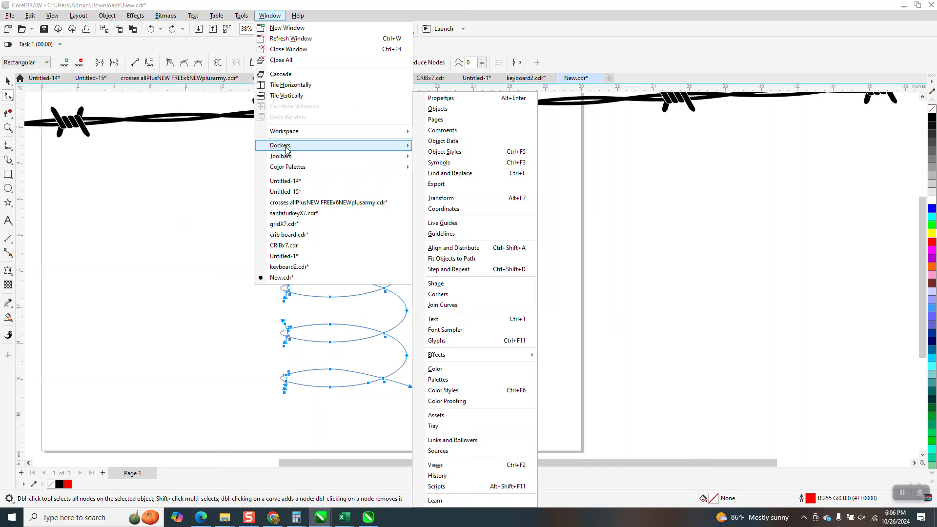
{"action": "left_click", "coordinate": [457, 313]}
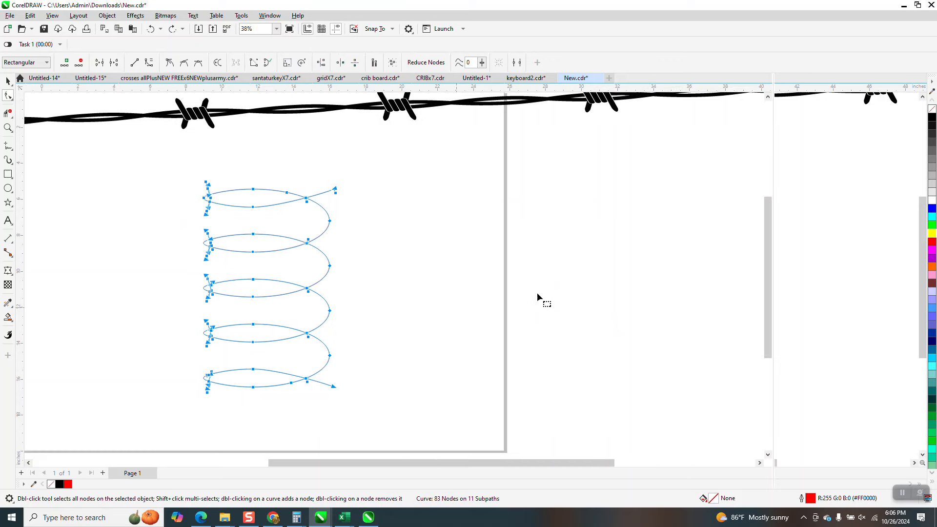
{"action": "left_click", "coordinate": [847, 174]}
Delete the upper and lower clusters of stray nodes near the left end of the spiral's top loop
{"action": "left_click", "coordinate": [8, 81]}
{"action": "left_click", "coordinate": [12, 132]}
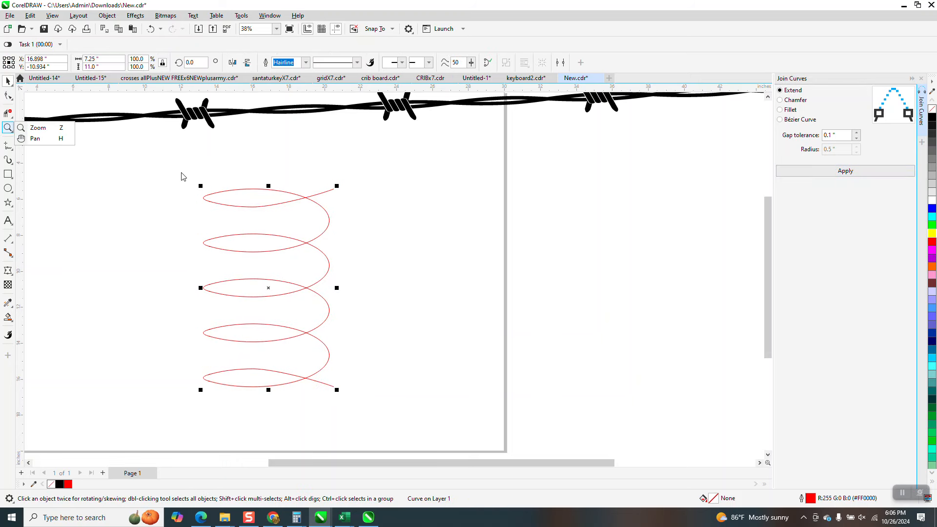
{"action": "left_click", "coordinate": [37, 128]}
{"action": "left_click_drag", "start_coordinate": [198, 174], "coordinate": [285, 240]}
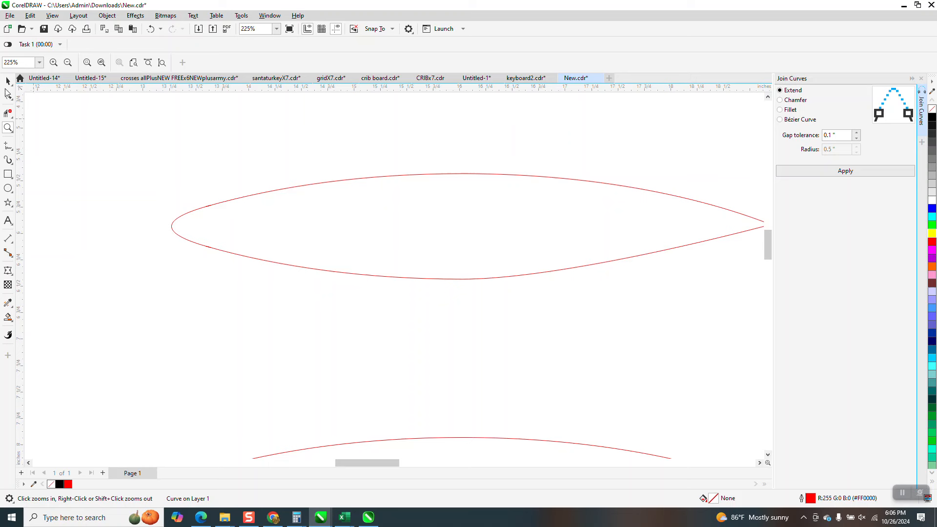
{"action": "left_click", "coordinate": [8, 96]}
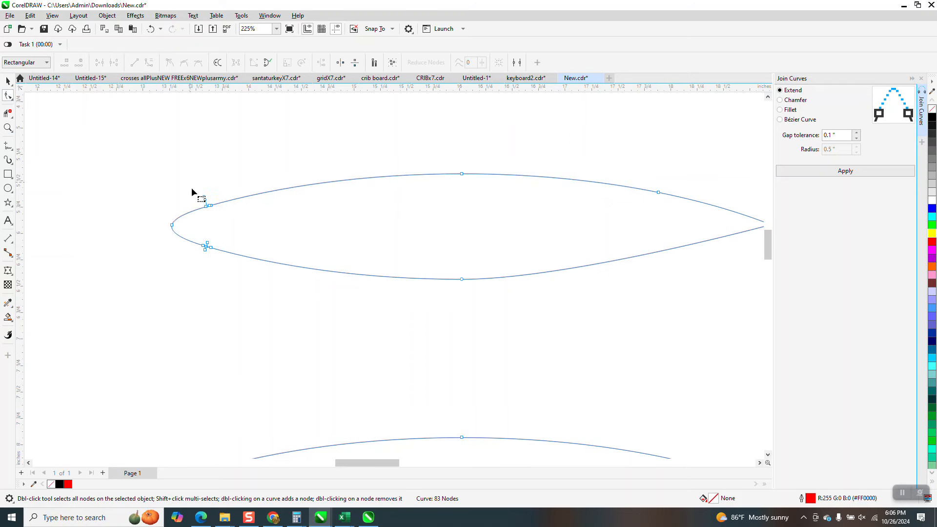
{"action": "left_click_drag", "start_coordinate": [226, 218], "coordinate": [229, 215]}
{"action": "key", "text": "Delete"}
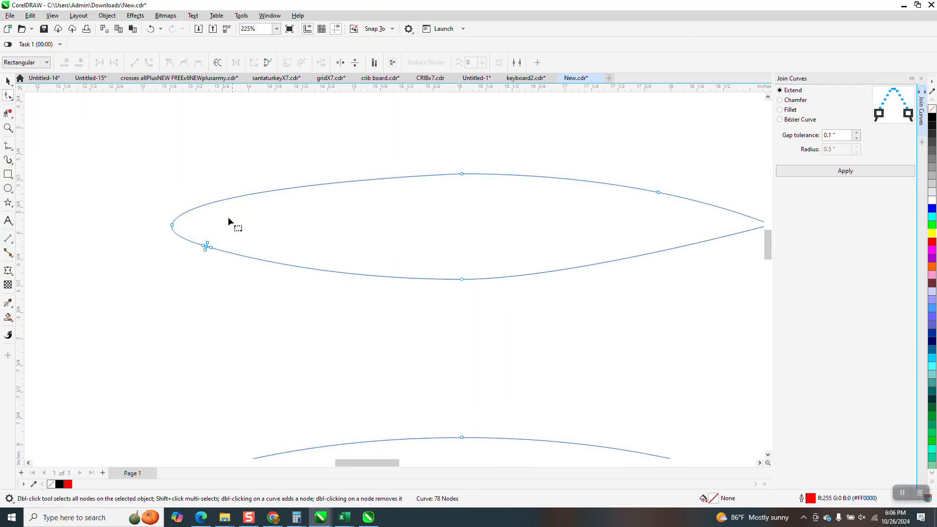
{"action": "left_click_drag", "start_coordinate": [206, 265], "coordinate": [206, 265]}
{"action": "key", "text": "Delete"}
Delete the extra nodes at the top loop's crossing and at the spiral's upper free end
{"action": "scroll", "coordinate": [215, 276], "scroll_direction": "down", "scroll_amount": 1}
{"action": "left_click", "coordinate": [480, 230]}
{"action": "key", "text": "Delete"}
{"action": "left_click", "coordinate": [563, 211]}
{"action": "key", "text": "Delete"}
Delete the stray nodes at the left end of the second loop and the extra node at its crossing
{"action": "scroll", "coordinate": [543, 235], "scroll_direction": "down", "scroll_amount": 2}
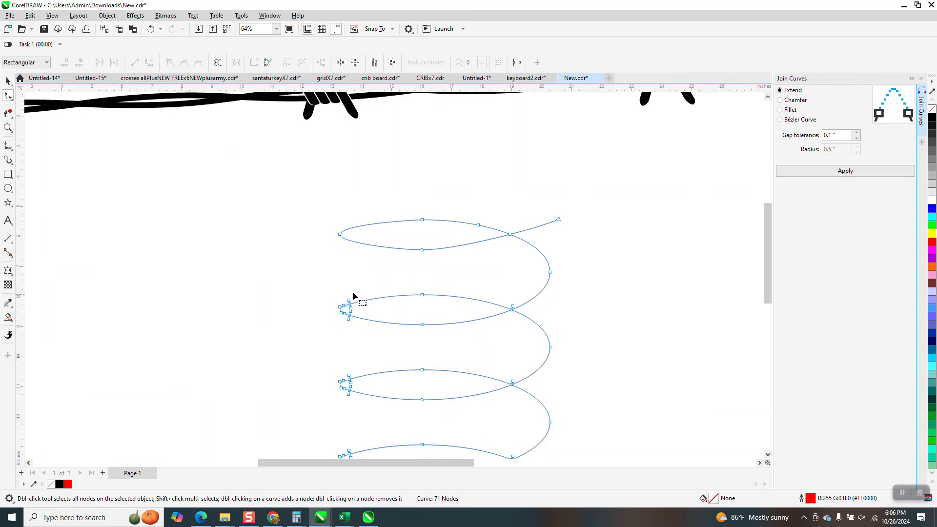
{"action": "left_click_drag", "start_coordinate": [286, 280], "coordinate": [392, 340]}
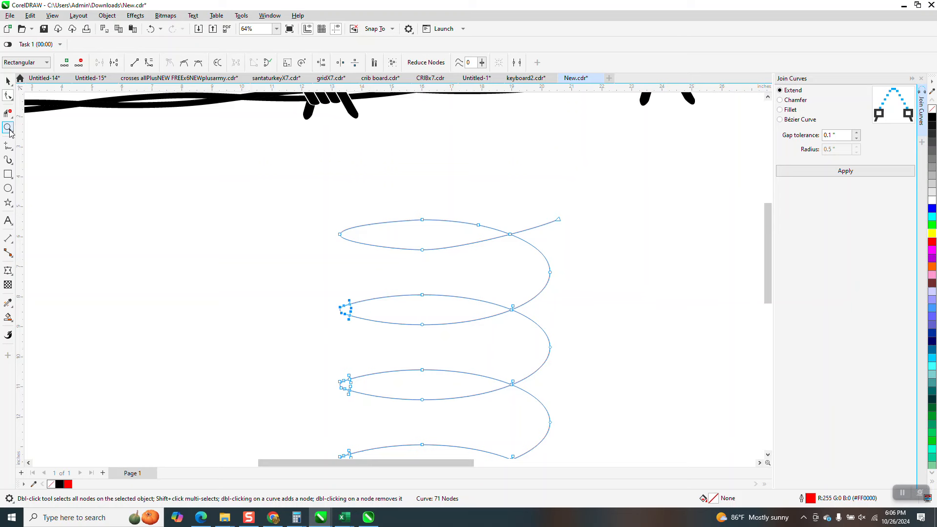
{"action": "left_click", "coordinate": [10, 131]}
{"action": "left_click_drag", "start_coordinate": [315, 269], "coordinate": [408, 339]}
{"action": "left_click", "coordinate": [11, 100]}
{"action": "left_click_drag", "start_coordinate": [256, 238], "coordinate": [332, 355]}
{"action": "key", "text": "Delete"}
{"action": "scroll", "coordinate": [106, 269], "scroll_direction": "down", "scroll_amount": 2}
{"action": "left_click", "coordinate": [406, 276]}
{"action": "key", "text": "Delete"}
Delete the stray nodes at the left end of the third loop and the extra node at its crossing
{"action": "scroll", "coordinate": [324, 299], "scroll_direction": "down", "scroll_amount": 2}
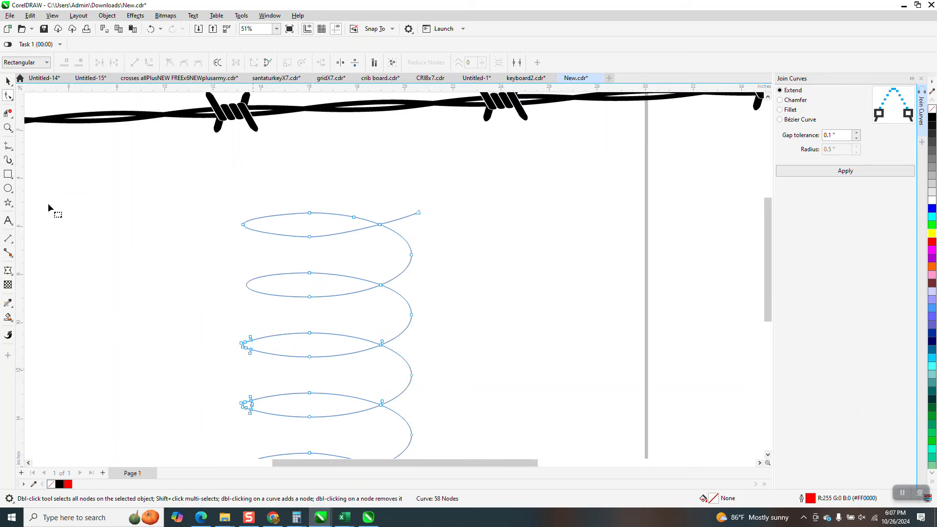
{"action": "left_click", "coordinate": [7, 128]}
{"action": "left_click_drag", "start_coordinate": [214, 297], "coordinate": [380, 385]}
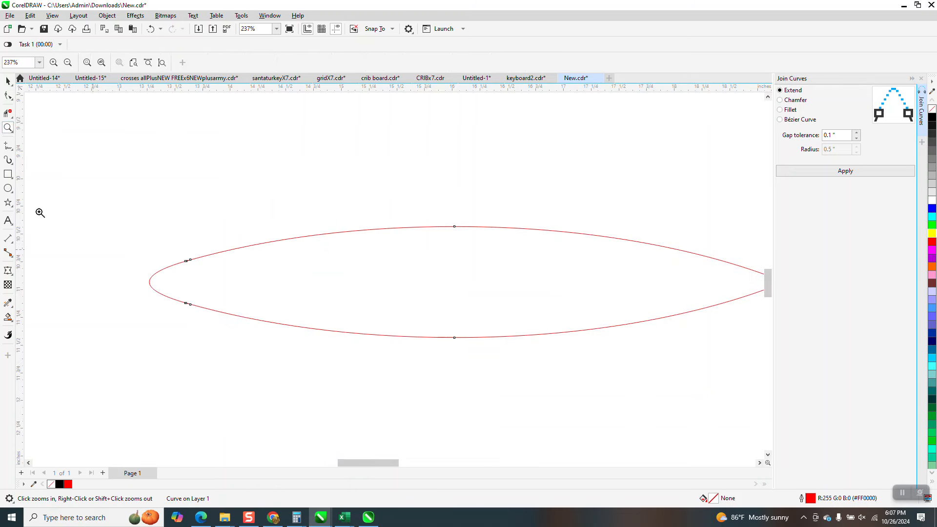
{"action": "left_click", "coordinate": [10, 97]}
{"action": "left_click_drag", "start_coordinate": [146, 245], "coordinate": [214, 330]}
{"action": "key", "text": "Delete"}
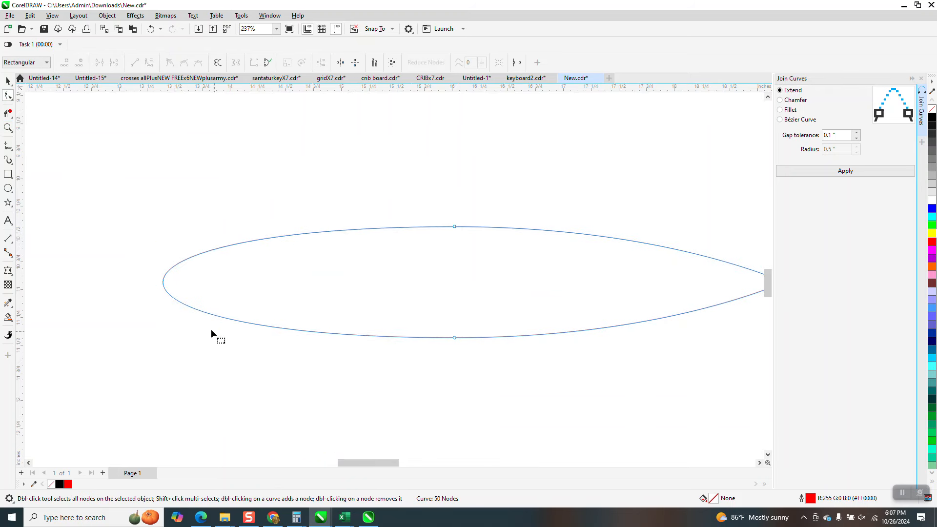
{"action": "scroll", "coordinate": [213, 330], "scroll_direction": "down", "scroll_amount": 2}
{"action": "left_click", "coordinate": [417, 291]}
{"action": "key", "text": "Delete"}
Delete most of the stray nodes at the left end of the fourth loop, undoing the last deletion
{"action": "scroll", "coordinate": [424, 319], "scroll_direction": "down", "scroll_amount": 2}
{"action": "left_click_drag", "start_coordinate": [241, 412], "coordinate": [237, 411]}
{"action": "key", "text": "Delete"}
{"action": "left_click", "coordinate": [244, 378]}
{"action": "key", "text": "Delete"}
{"action": "left_click", "coordinate": [246, 391]}
{"action": "key", "text": "Delete"}
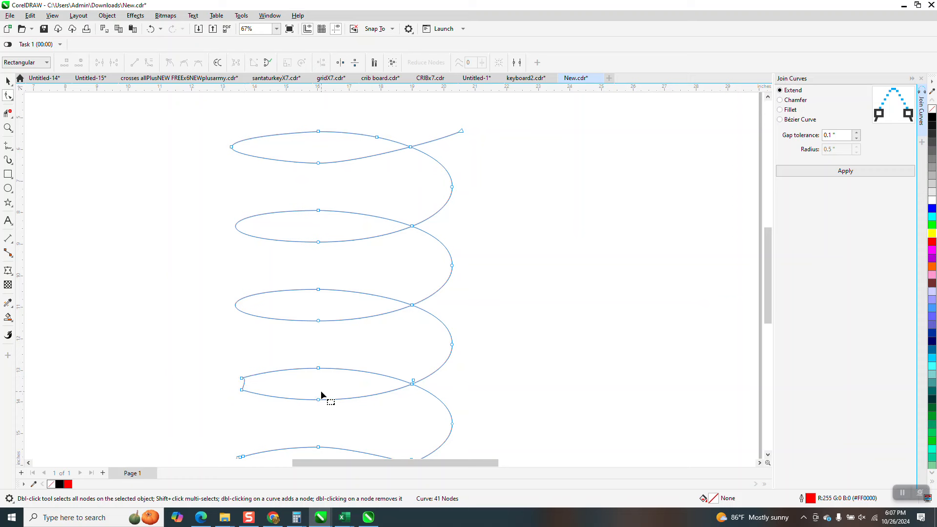
{"action": "key", "text": "ctrl+z"}
Delete the remaining nodes around the fourth loop's left end and the extra node at its crossing
{"action": "left_click_drag", "start_coordinate": [210, 370], "coordinate": [332, 424]}
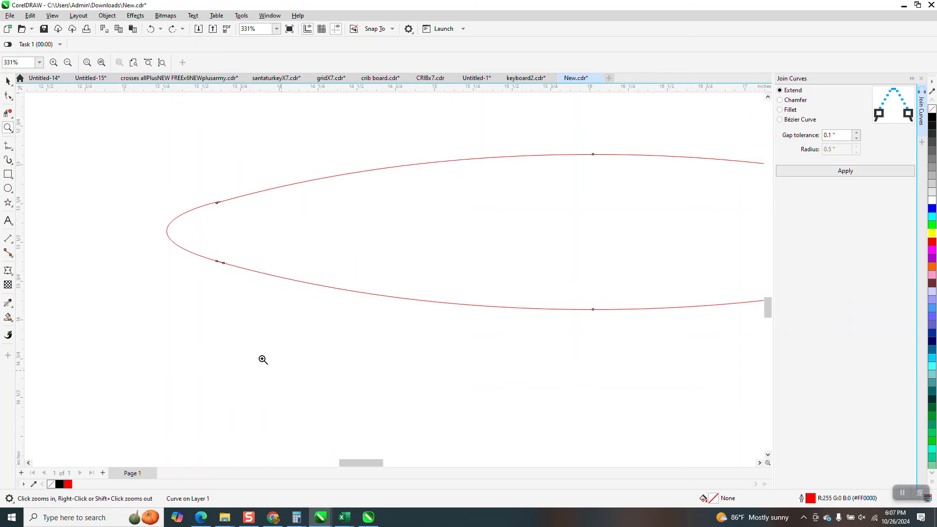
{"action": "key", "text": "F10"}
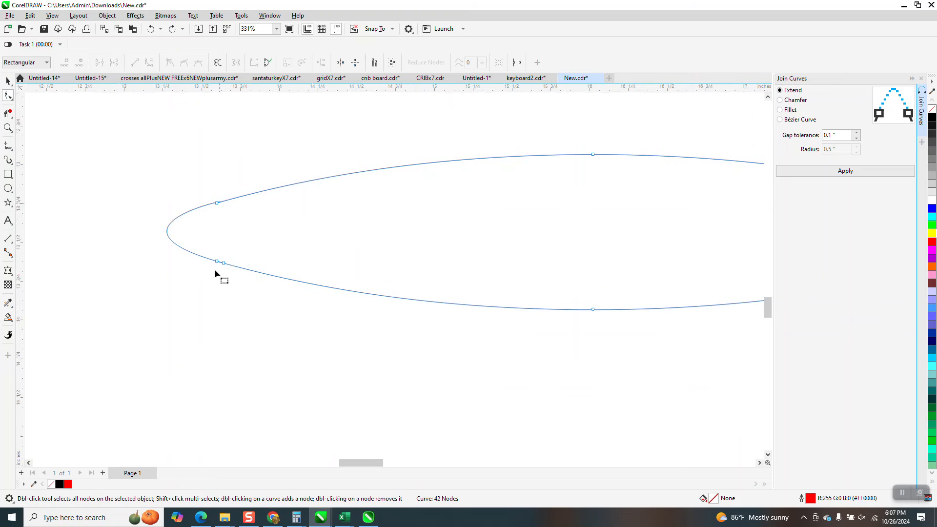
{"action": "double_click", "coordinate": [219, 264]}
{"action": "scroll", "coordinate": [191, 294], "scroll_direction": "down", "scroll_amount": 2}
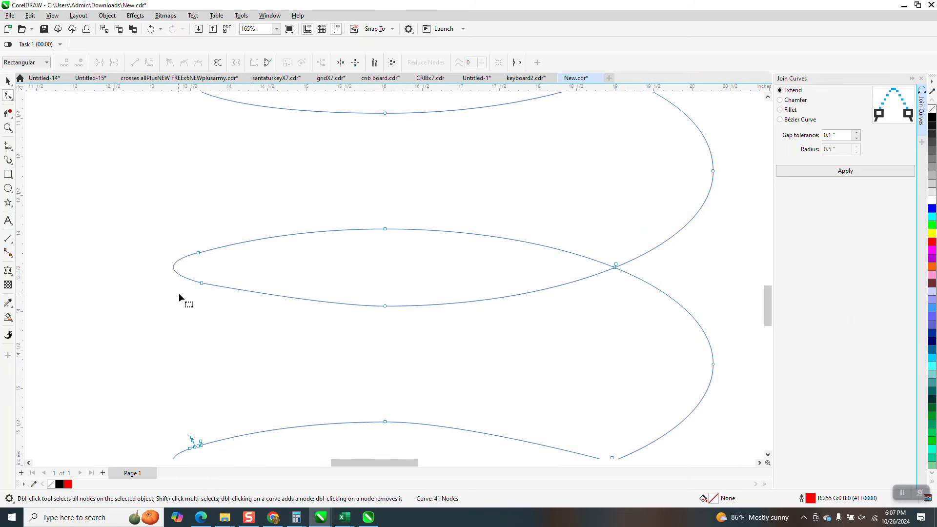
{"action": "double_click", "coordinate": [197, 255]}
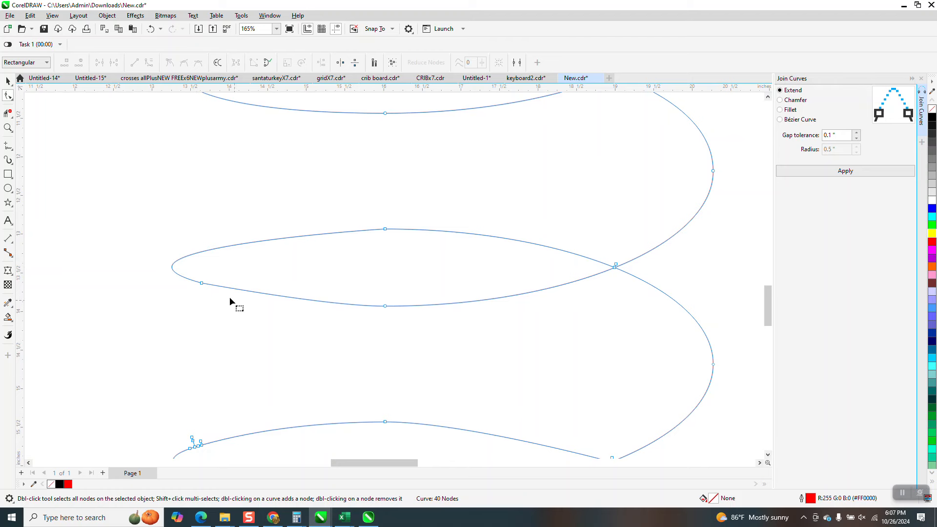
{"action": "double_click", "coordinate": [201, 283]}
{"action": "scroll", "coordinate": [190, 277], "scroll_direction": "down", "scroll_amount": 1}
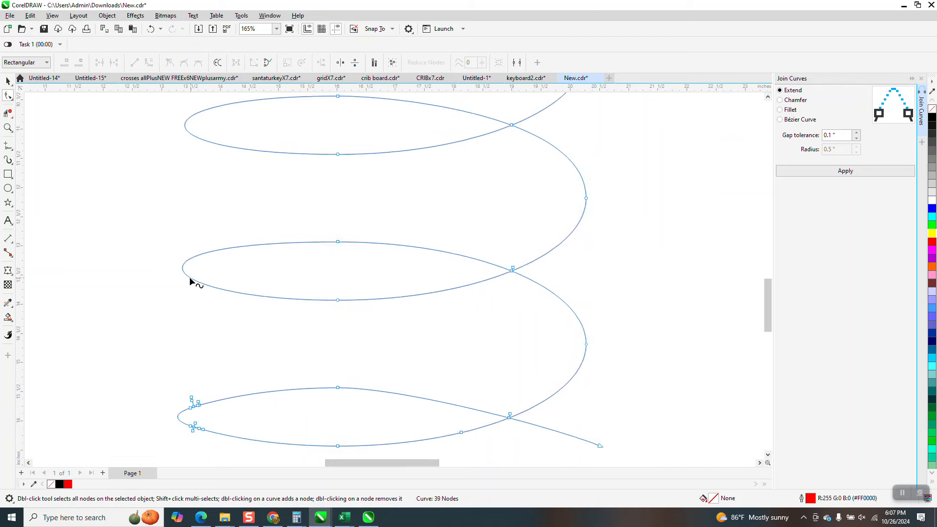
{"action": "double_click", "coordinate": [472, 270]}
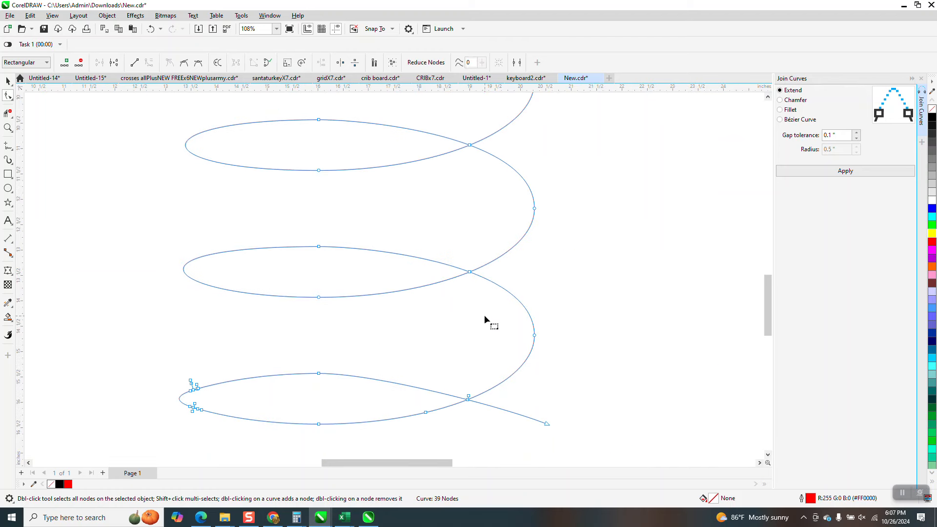
Undo the last three edits on the spiral
{"action": "scroll", "coordinate": [424, 300], "scroll_direction": "down", "scroll_amount": 1}
{"action": "key", "text": "ctrl+z"}
{"action": "key", "text": "ctrl+z"}
{"action": "key", "text": "ctrl+z"}
Delete the stray nodes at the left end of the bottom loop and the extra node at its crossing
{"action": "left_click", "coordinate": [11, 130]}
{"action": "left_click", "coordinate": [54, 128]}
{"action": "left_click_drag", "start_coordinate": [217, 319], "coordinate": [367, 391]}
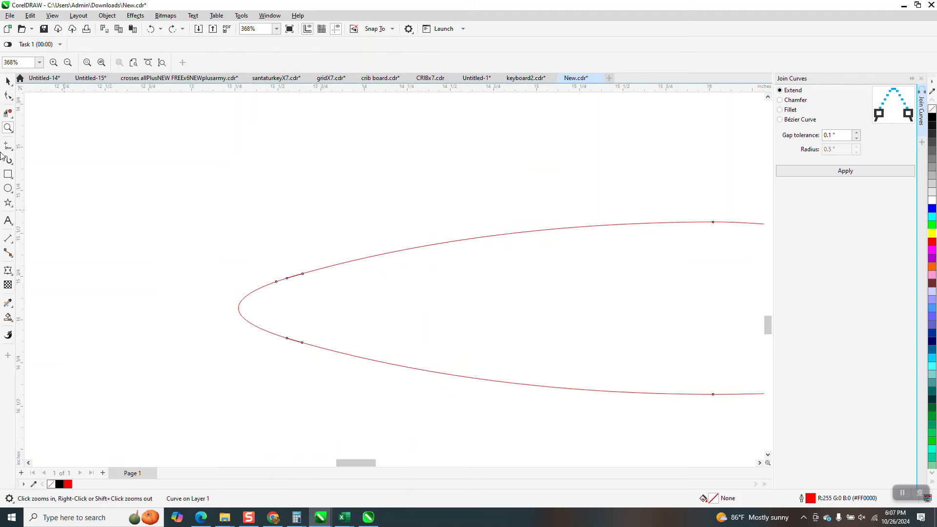
{"action": "left_click", "coordinate": [12, 103]}
{"action": "left_click_drag", "start_coordinate": [279, 252], "coordinate": [334, 369]}
{"action": "key", "text": "Delete"}
{"action": "scroll", "coordinate": [281, 297], "scroll_direction": "down", "scroll_amount": 5}
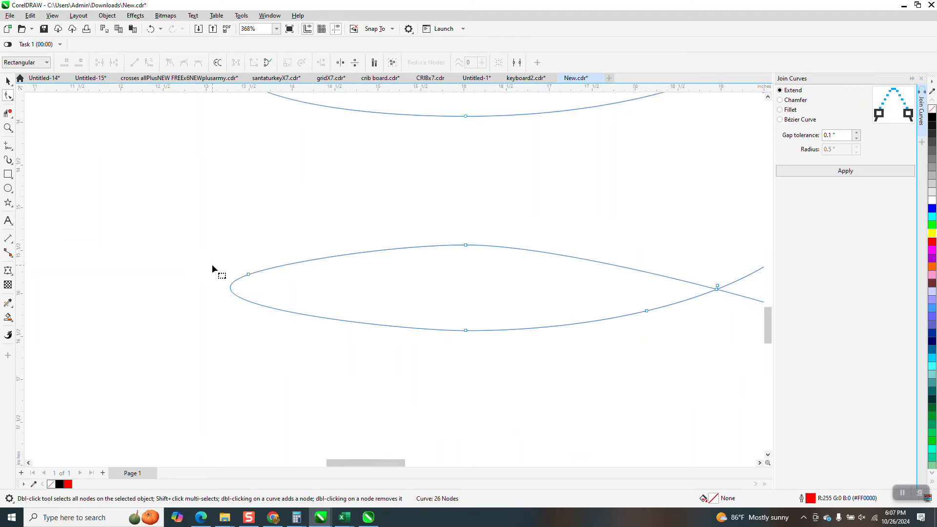
{"action": "double_click", "coordinate": [535, 291]}
{"action": "scroll", "coordinate": [331, 363], "scroll_direction": "down", "scroll_amount": 2}
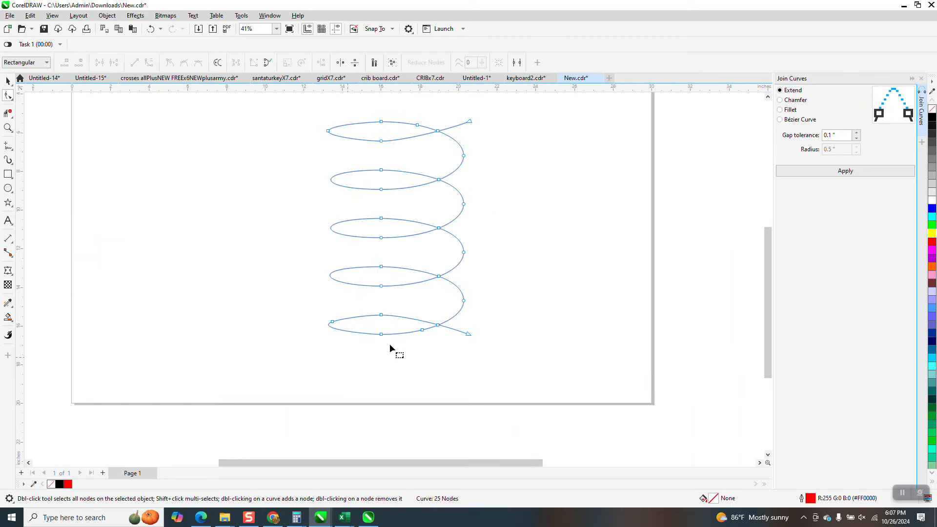
Delete the nodes on the upper three right-hand bends and the extra node on the top loop's upper edge
{"action": "double_click", "coordinate": [468, 252]}
{"action": "double_click", "coordinate": [464, 204]}
{"action": "double_click", "coordinate": [464, 156]}
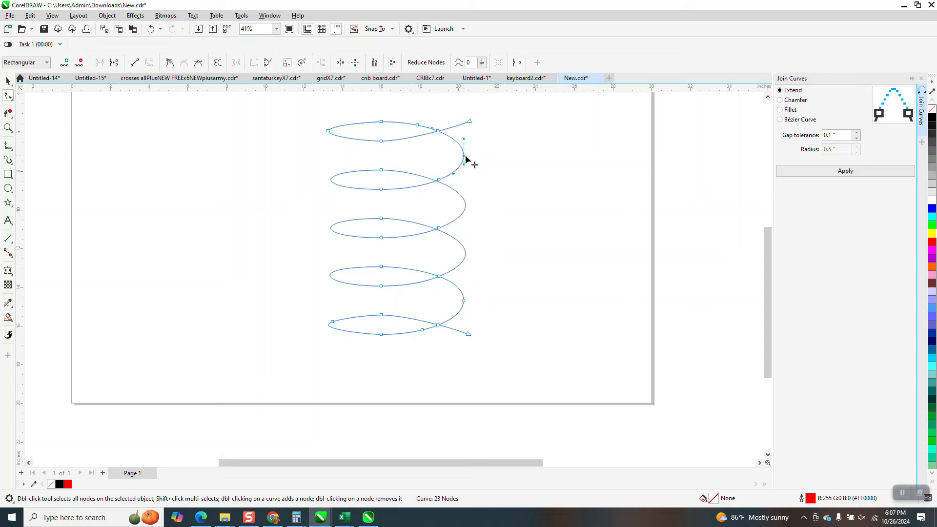
{"action": "left_click", "coordinate": [418, 125]}
{"action": "key", "text": "Delete"}
Try deleting the middle node on the top loop's lower edge, undo it, and leave node editing
{"action": "double_click", "coordinate": [382, 142]}
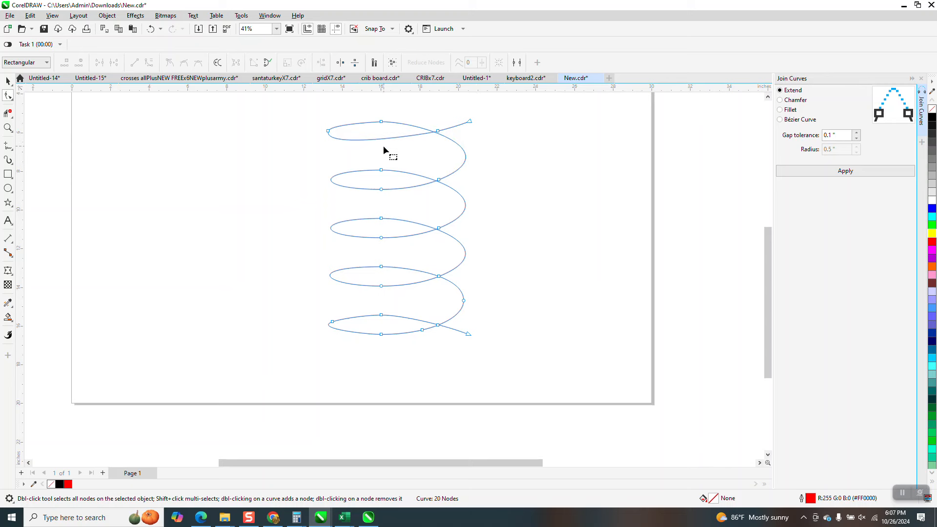
{"action": "left_click", "coordinate": [151, 28]}
{"action": "scroll", "coordinate": [421, 314], "scroll_direction": "down", "scroll_amount": 4}
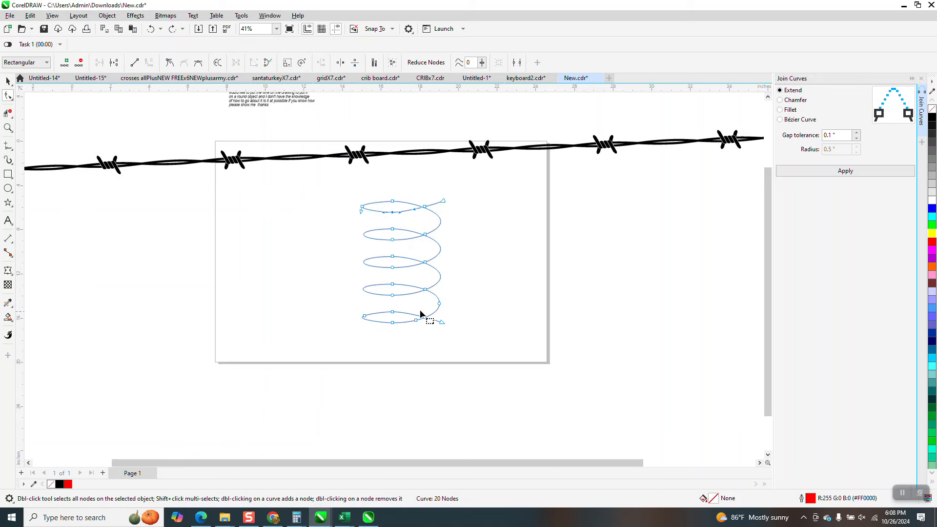
{"action": "left_click", "coordinate": [8, 82]}
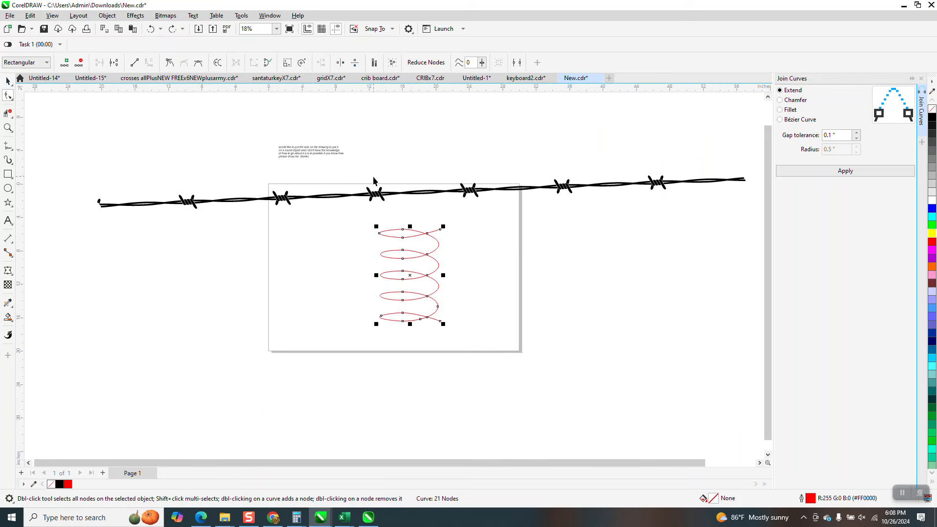
Save the barbed wire as a custom artistic media brush named wire
{"action": "left_click", "coordinate": [365, 195]}
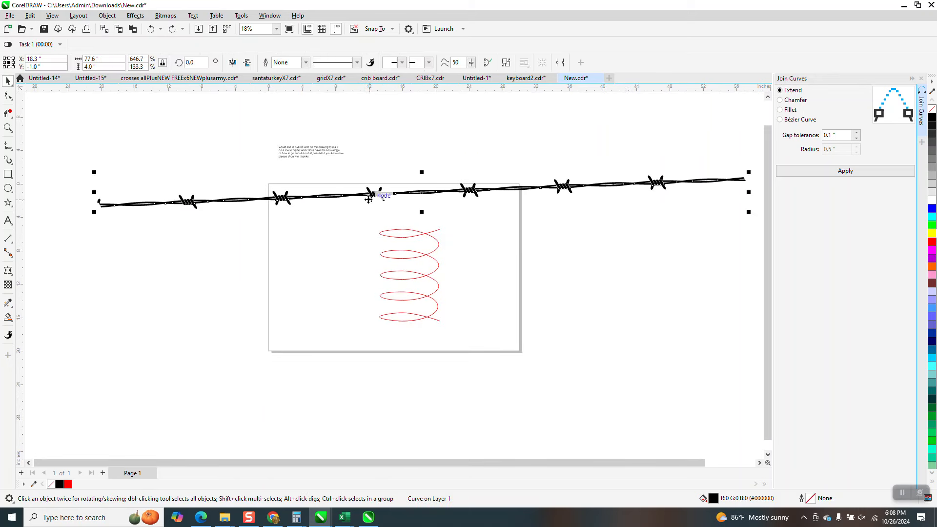
{"action": "left_click", "coordinate": [12, 166]}
{"action": "left_click", "coordinate": [75, 159]}
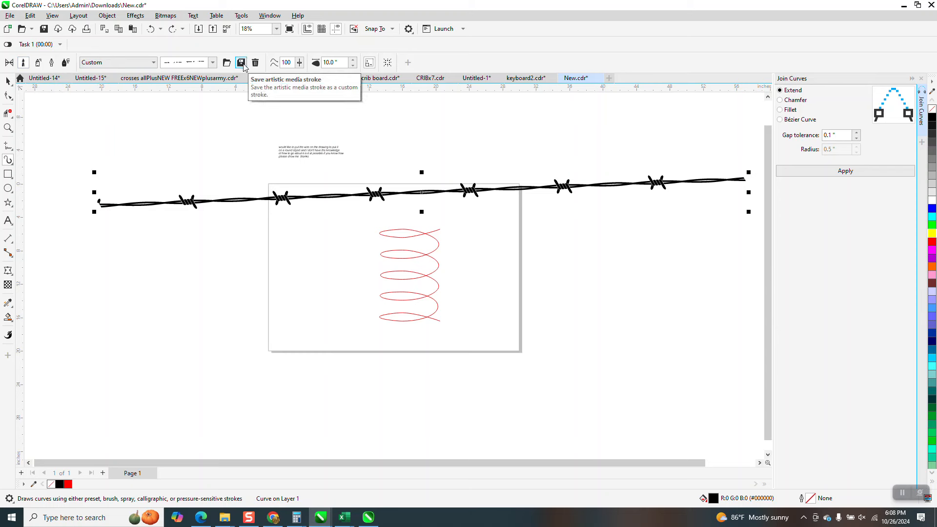
{"action": "left_click", "coordinate": [242, 63]}
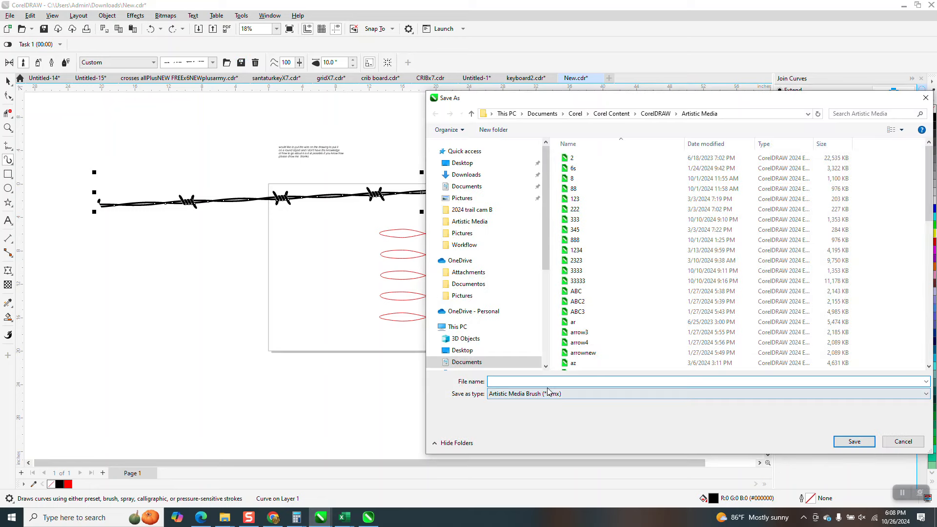
{"action": "type", "text": "wire"}
{"action": "left_click", "coordinate": [855, 442]}
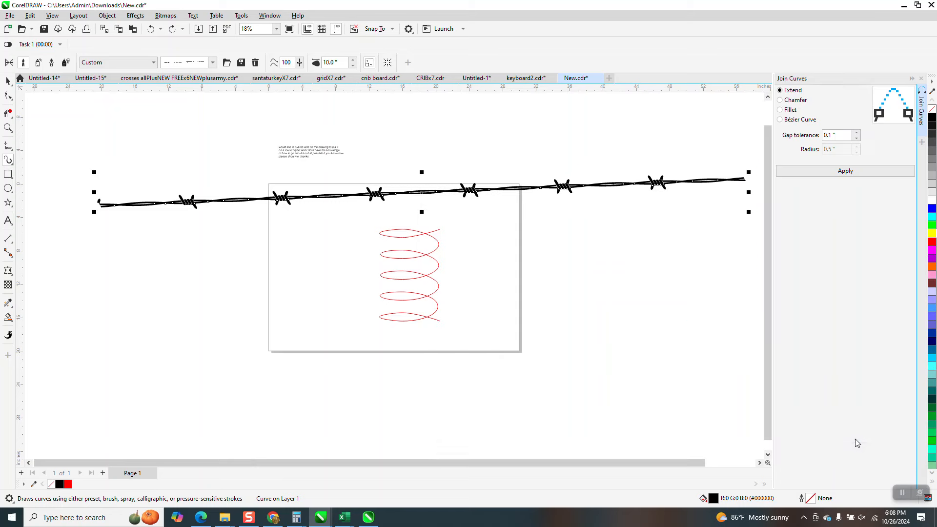
Try applying the saved wire brush stroke to the red spiral at a 4.99-inch width, inspect it, and undo it
{"action": "left_click", "coordinate": [399, 234]}
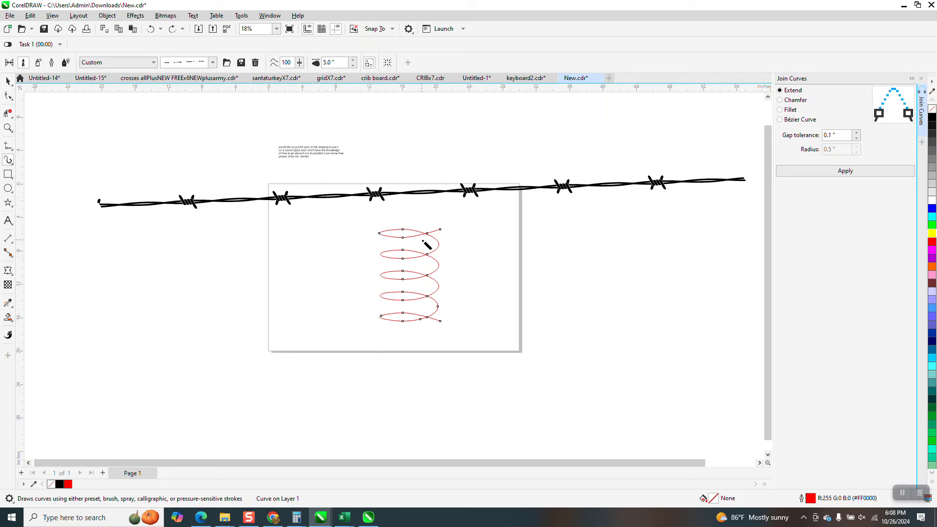
{"action": "left_click", "coordinate": [353, 65]}
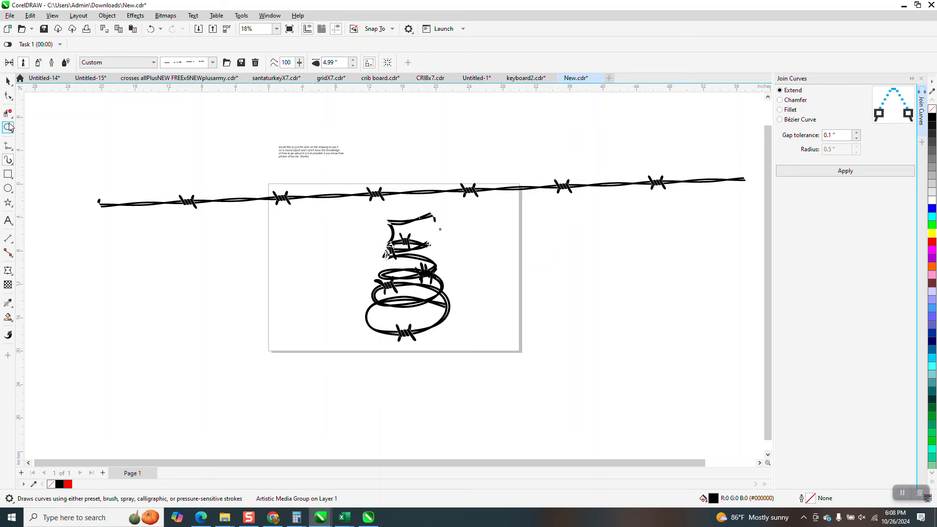
{"action": "left_click", "coordinate": [8, 128]}
{"action": "left_click_drag", "start_coordinate": [378, 216], "coordinate": [490, 271]}
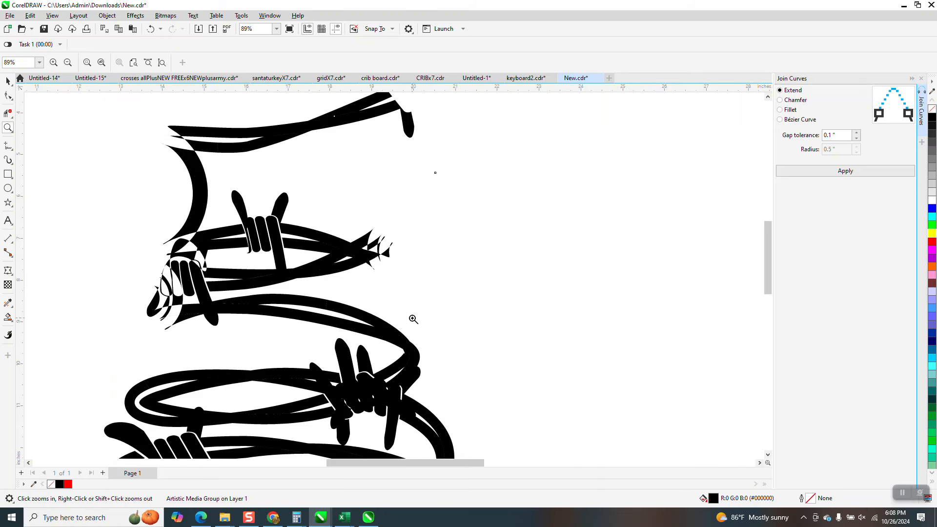
{"action": "scroll", "coordinate": [379, 282], "scroll_direction": "down", "scroll_amount": 4}
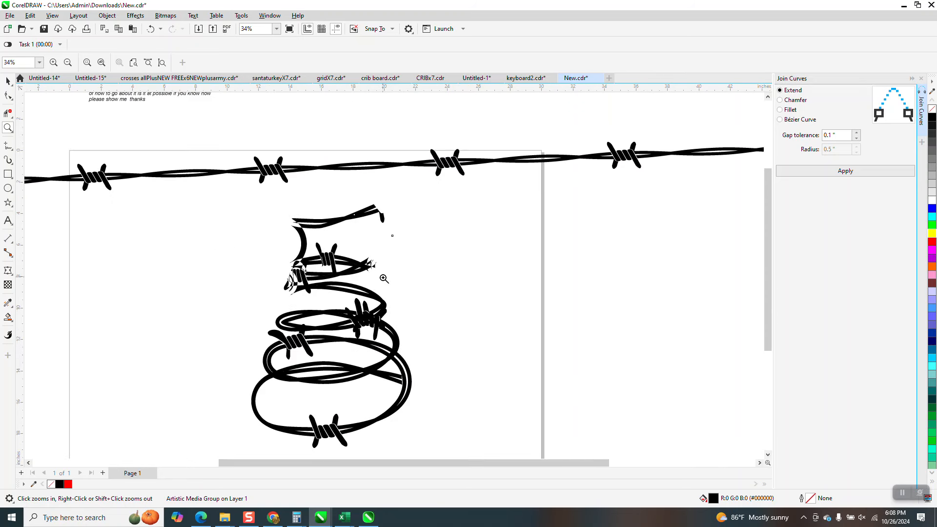
{"action": "left_click", "coordinate": [156, 30]}
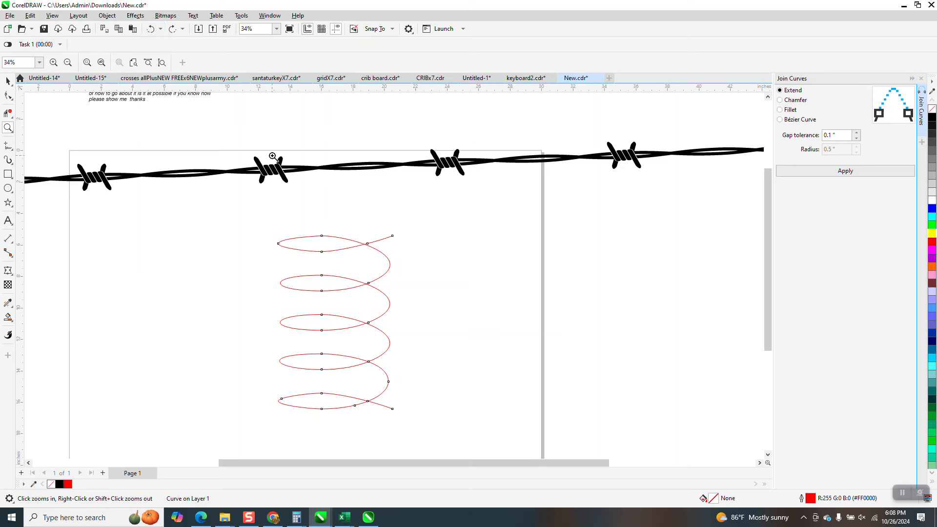
Examine the outline at the barbed wire's left end in Wireframe view
{"action": "left_click", "coordinate": [8, 81]}
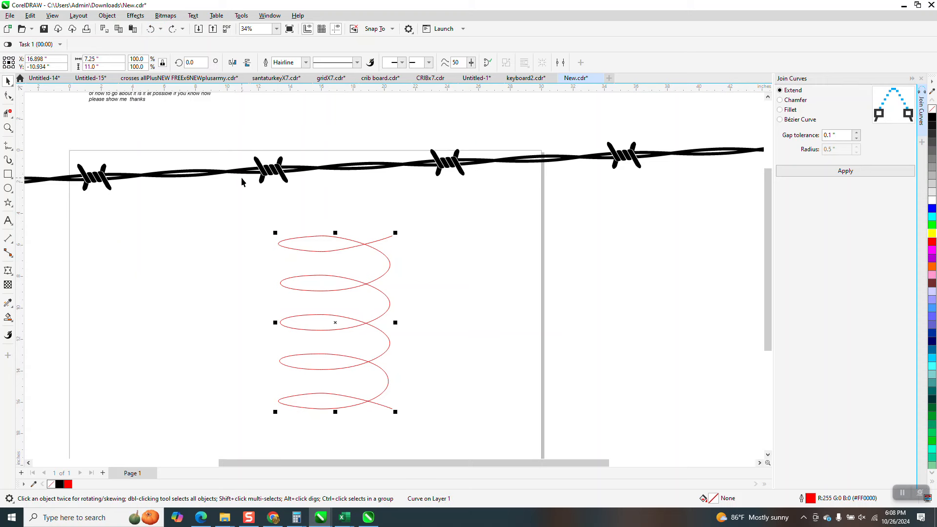
{"action": "left_click", "coordinate": [246, 177]}
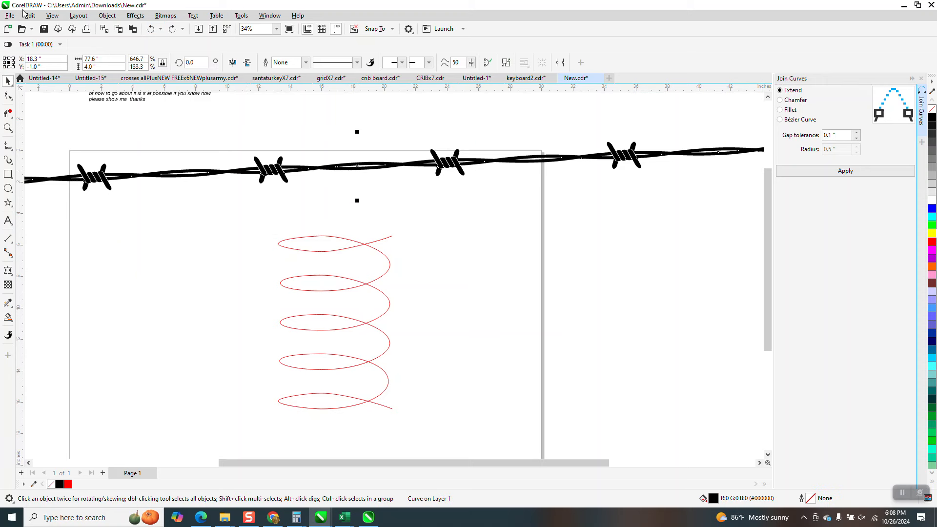
{"action": "left_click", "coordinate": [30, 16]}
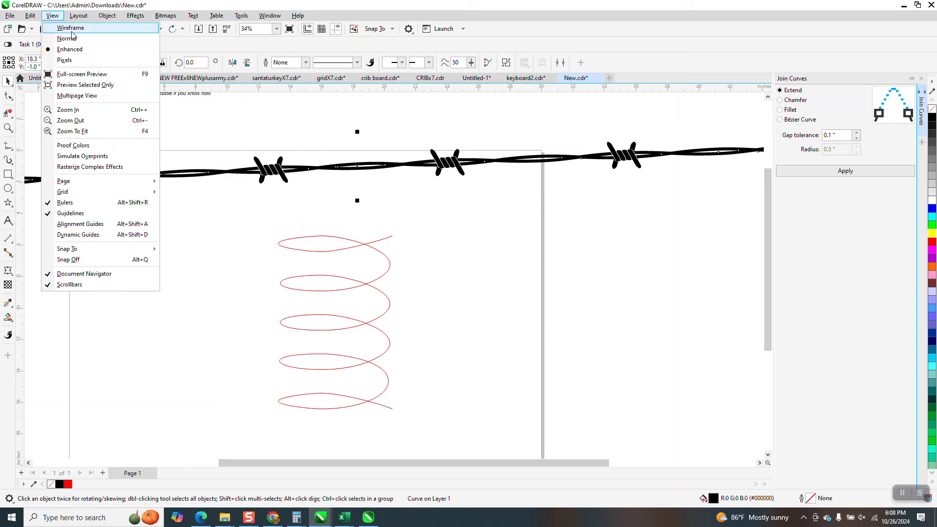
{"action": "left_click", "coordinate": [64, 28]}
{"action": "scroll", "coordinate": [454, 232], "scroll_direction": "down", "scroll_amount": 4}
{"action": "left_click", "coordinate": [8, 128]}
{"action": "left_click_drag", "start_coordinate": [239, 213], "coordinate": [350, 285]}
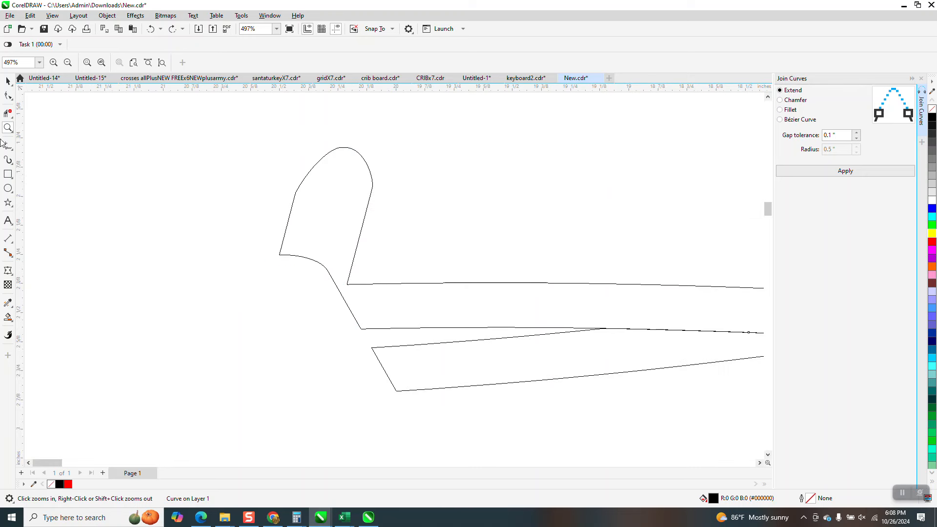
{"action": "left_click", "coordinate": [13, 162]}
{"action": "left_click", "coordinate": [8, 145]}
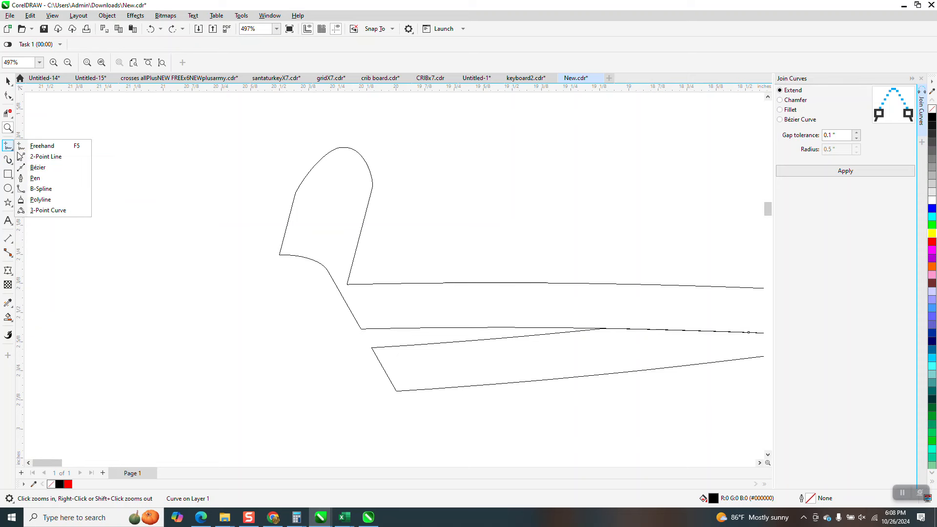
{"action": "left_click", "coordinate": [40, 157]}
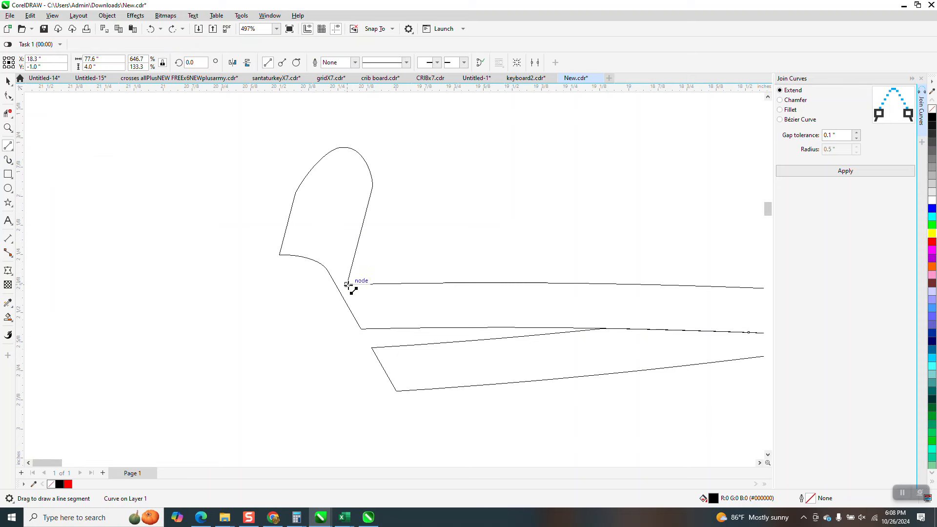
{"action": "scroll", "coordinate": [89, 166], "scroll_direction": "down", "scroll_amount": 3}
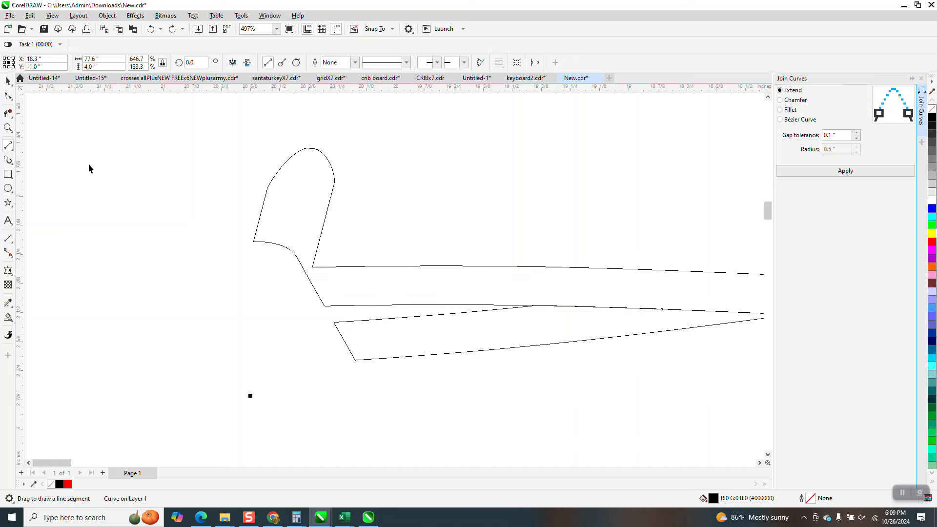
{"action": "key", "text": "space"}
Switch the display back to Enhanced view
{"action": "scroll", "coordinate": [519, 263], "scroll_direction": "down", "scroll_amount": 4}
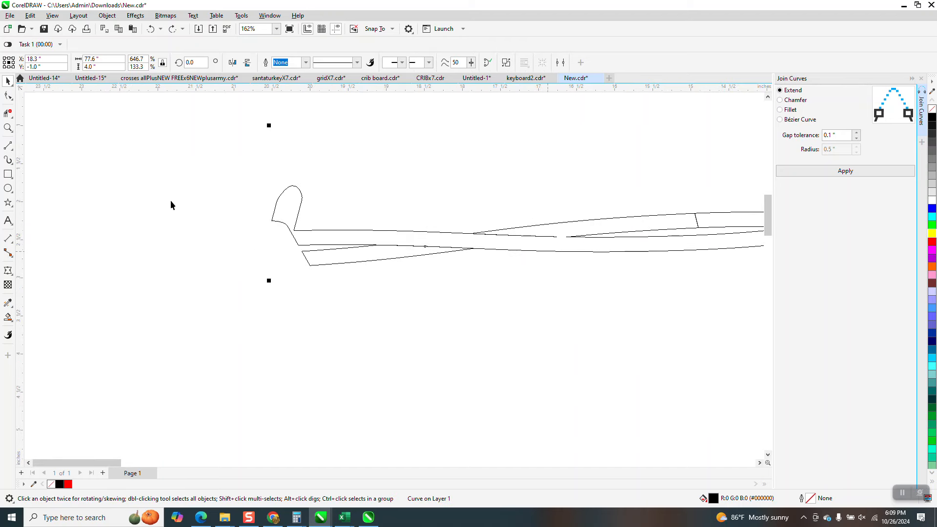
{"action": "scroll", "coordinate": [221, 190], "scroll_direction": "down", "scroll_amount": 2}
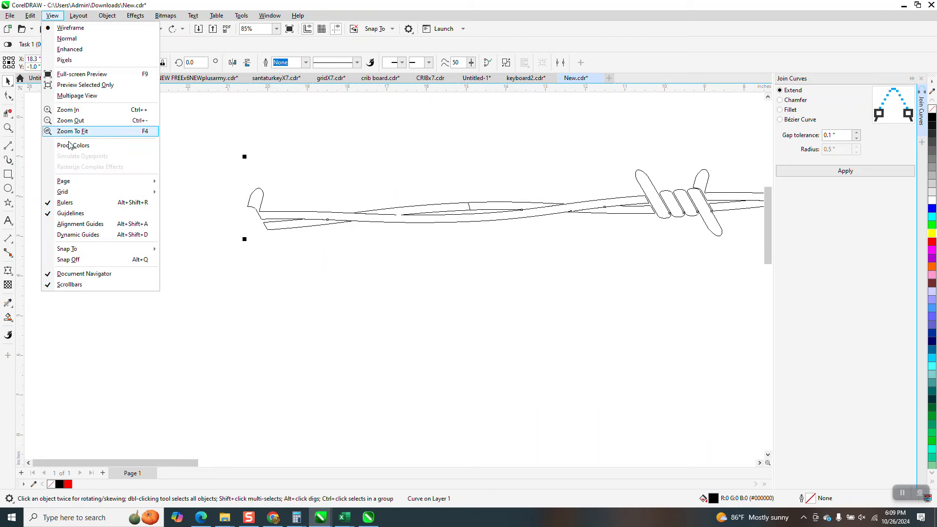
{"action": "left_click", "coordinate": [66, 49]}
Remove the barbed wire's fill and give it a black hairline outline
{"action": "scroll", "coordinate": [163, 175], "scroll_direction": "down", "scroll_amount": 2}
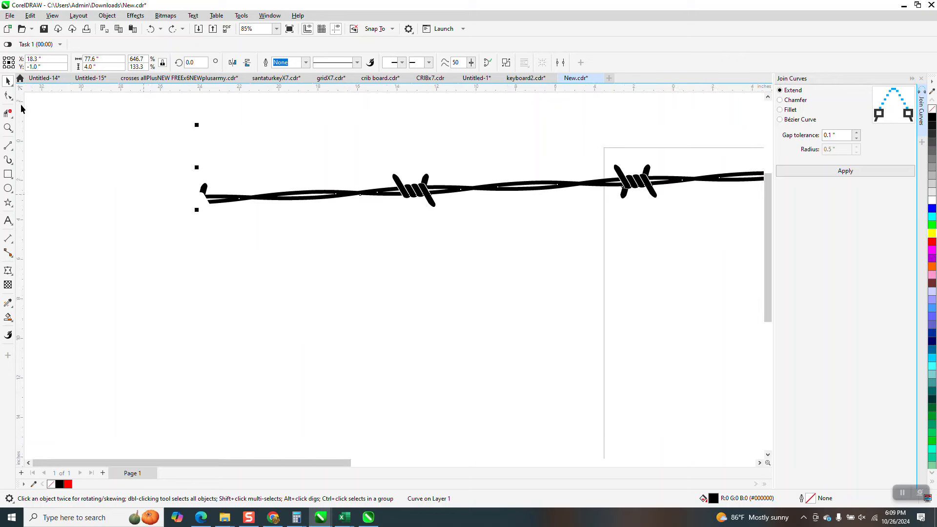
{"action": "scroll", "coordinate": [163, 174], "scroll_direction": "down", "scroll_amount": 2}
{"action": "scroll", "coordinate": [162, 174], "scroll_direction": "down", "scroll_amount": 1}
{"action": "left_click_drag", "start_coordinate": [153, 153], "coordinate": [626, 190]}
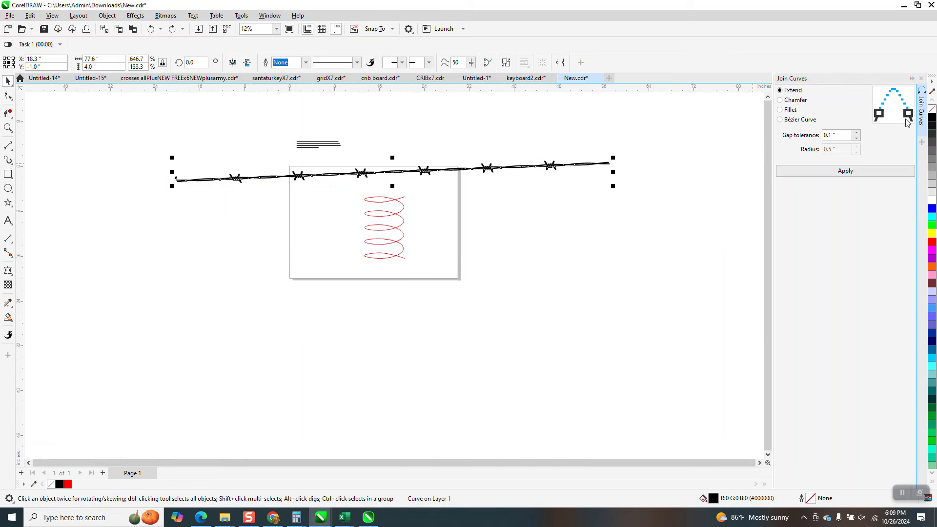
{"action": "left_click", "coordinate": [931, 110]}
{"action": "right_click", "coordinate": [932, 118]}
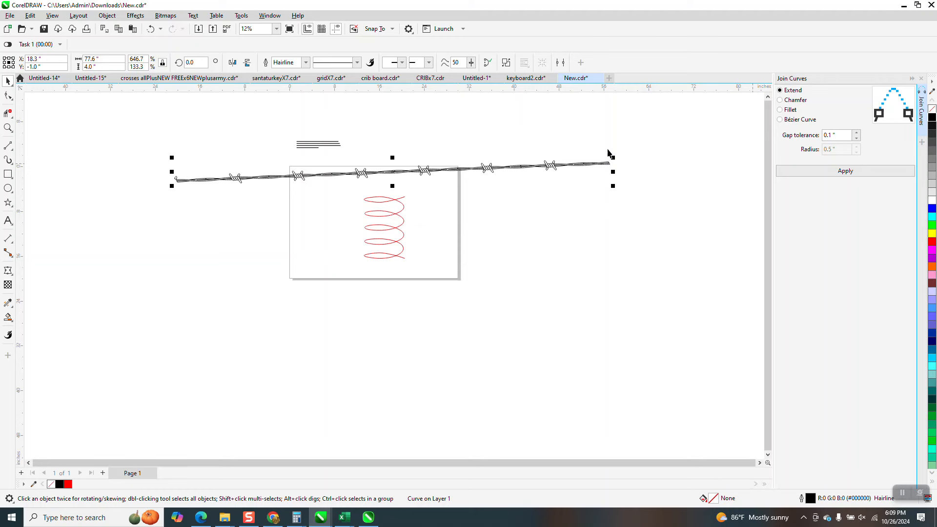
Move the node at the base of the left-end hook onto the node on the wire's slanted end edge with the Shape tool
{"action": "left_click", "coordinate": [8, 128]}
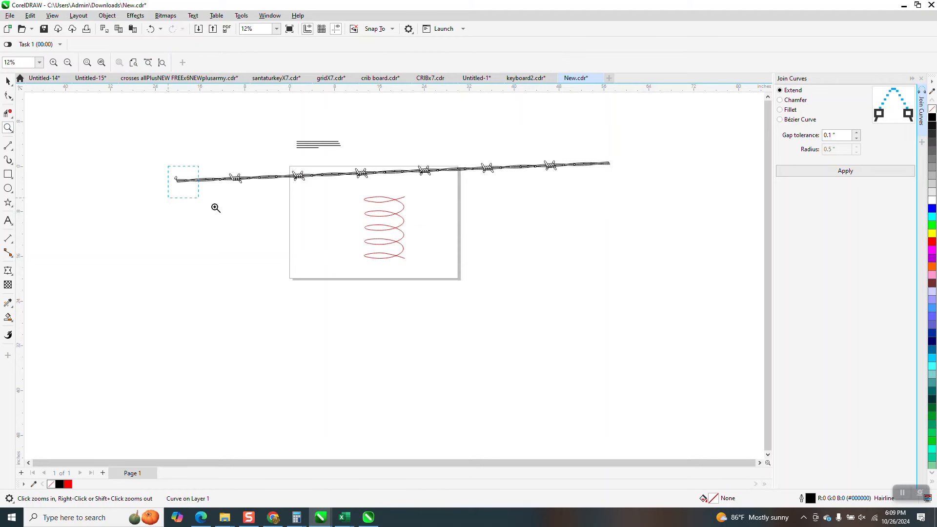
{"action": "left_click_drag", "start_coordinate": [180, 180], "coordinate": [239, 203]}
{"action": "left_click_drag", "start_coordinate": [139, 152], "coordinate": [264, 240]}
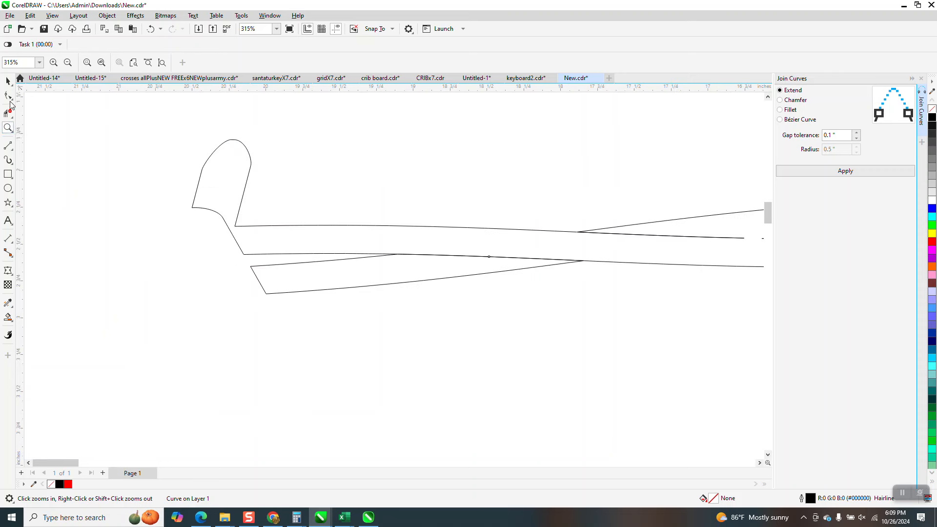
{"action": "left_click", "coordinate": [11, 100]}
{"action": "left_click", "coordinate": [39, 96]}
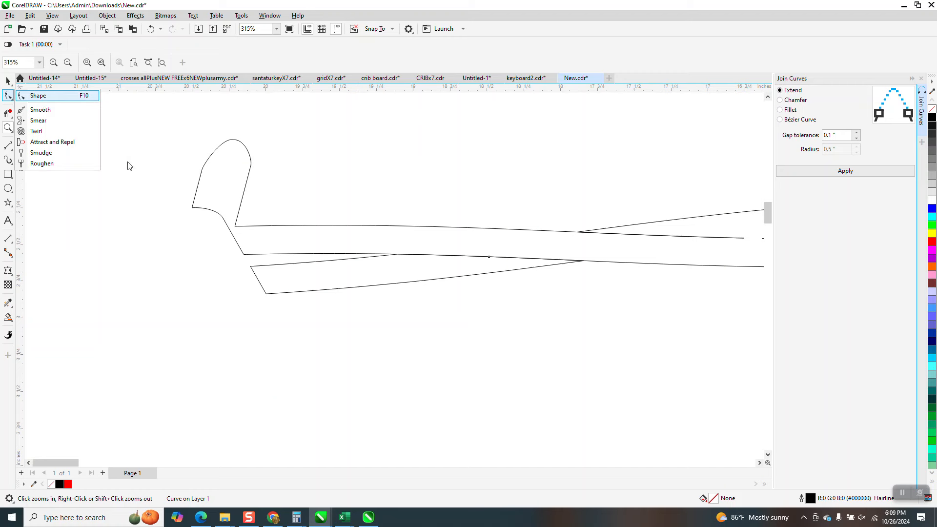
{"action": "left_click", "coordinate": [8, 128]}
{"action": "left_click_drag", "start_coordinate": [208, 191], "coordinate": [341, 282]}
{"action": "key", "text": "F10"}
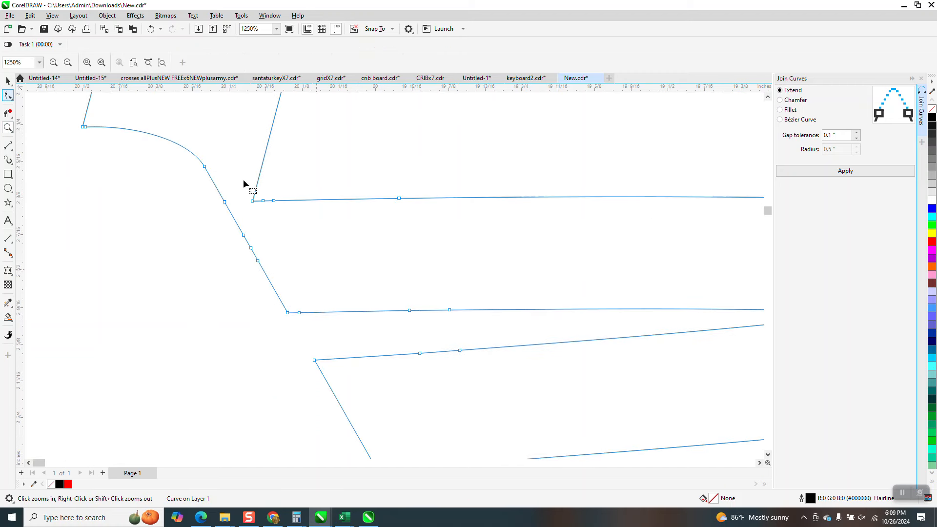
{"action": "left_click_drag", "start_coordinate": [251, 201], "coordinate": [224, 202]}
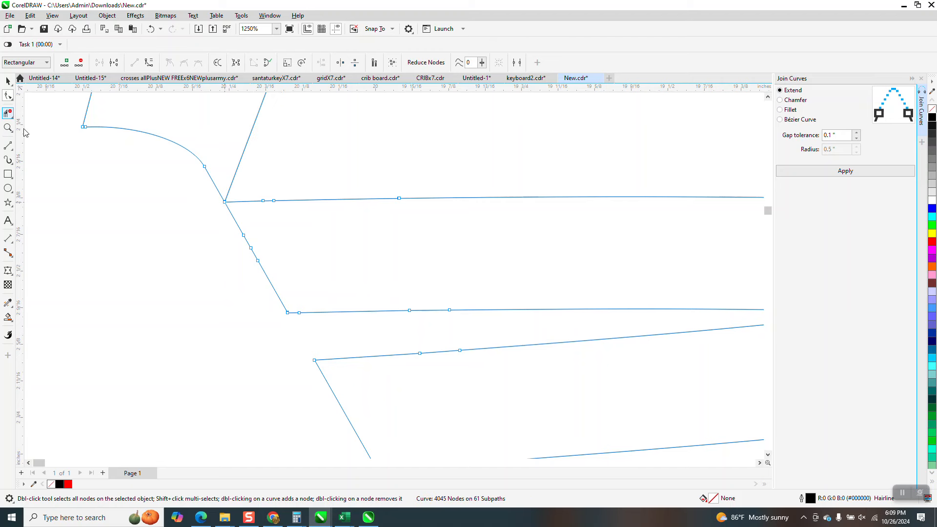
Remove the hook from the wire's left end with Virtual Segment Delete
{"action": "left_click", "coordinate": [8, 113]}
{"action": "scroll", "coordinate": [184, 189], "scroll_direction": "down", "scroll_amount": 2}
{"action": "left_click_drag", "start_coordinate": [192, 151], "coordinate": [179, 211]}
{"action": "scroll", "coordinate": [155, 227], "scroll_direction": "down", "scroll_amount": 5}
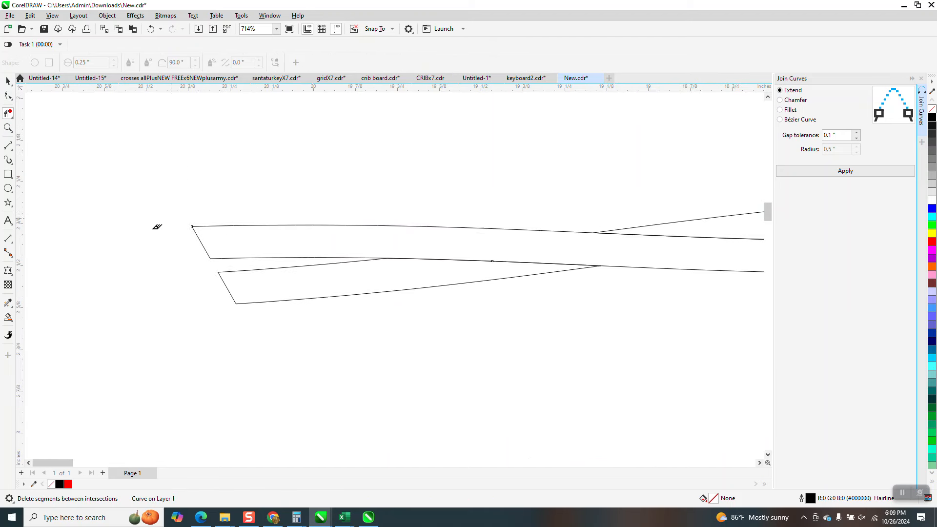
Try deleting the short cross segment between the strands left of the first barb, and undo it
{"action": "scroll", "coordinate": [201, 234], "scroll_direction": "down", "scroll_amount": 1}
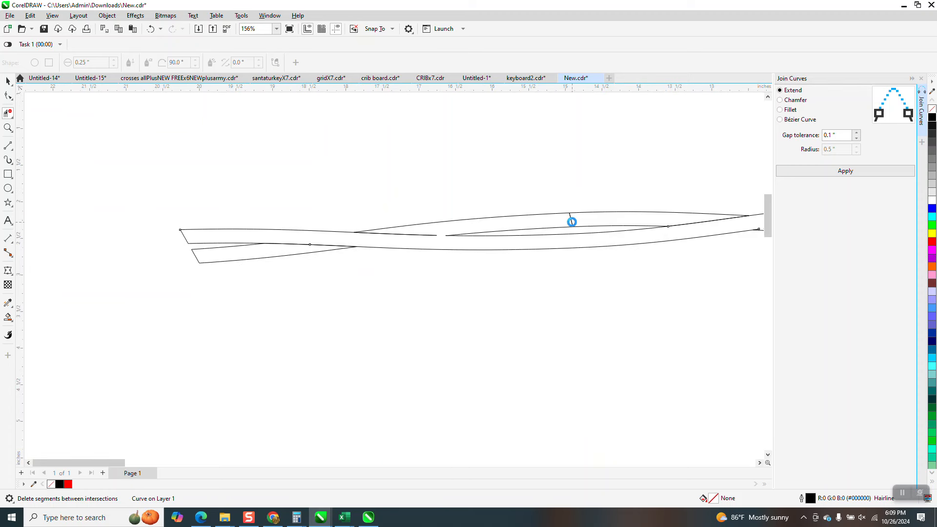
{"action": "left_click", "coordinate": [572, 215]}
{"action": "left_click", "coordinate": [151, 30]}
{"action": "scroll", "coordinate": [162, 172], "scroll_direction": "down", "scroll_amount": 4}
{"action": "scroll", "coordinate": [188, 244], "scroll_direction": "down", "scroll_amount": 3}
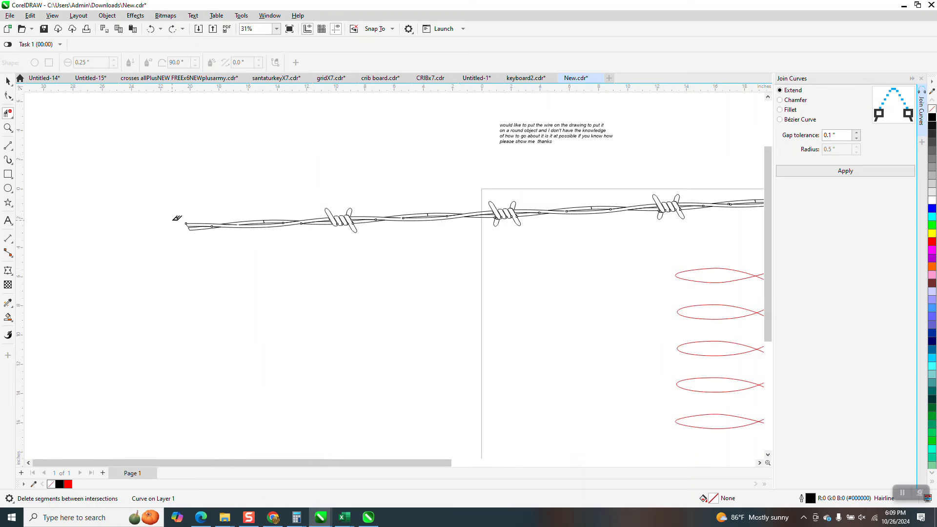
Set the Smart Fill color to blue and return to object selection
{"action": "left_click", "coordinate": [8, 317]}
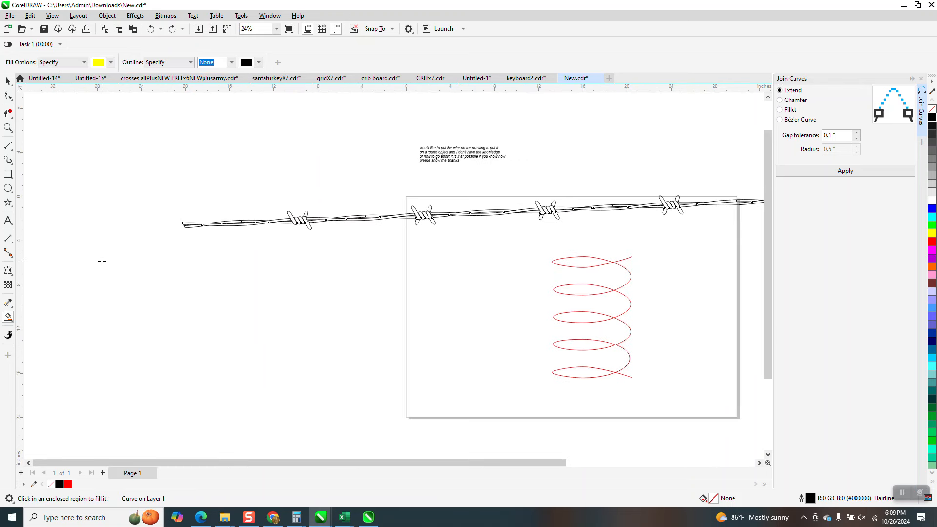
{"action": "left_click", "coordinate": [111, 63]}
{"action": "left_click", "coordinate": [141, 124]}
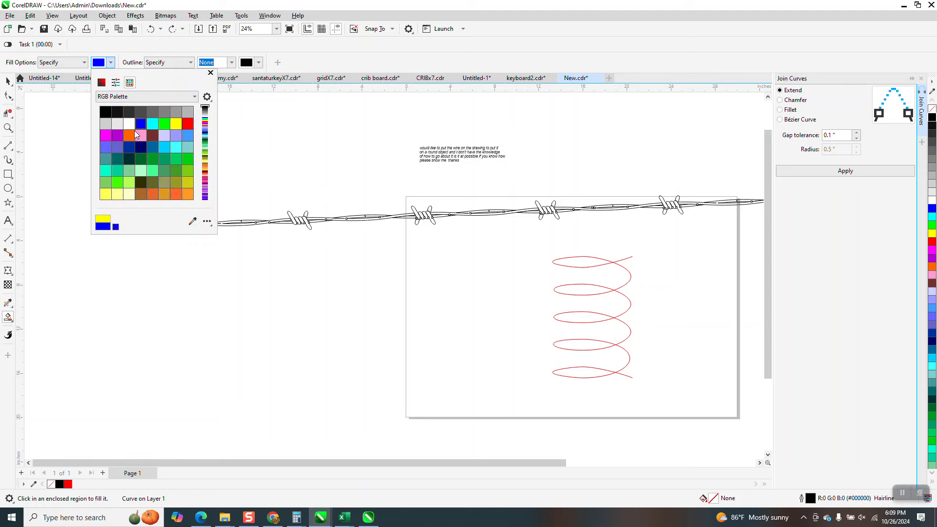
{"action": "left_click", "coordinate": [2, 132]}
{"action": "left_click", "coordinate": [7, 81]}
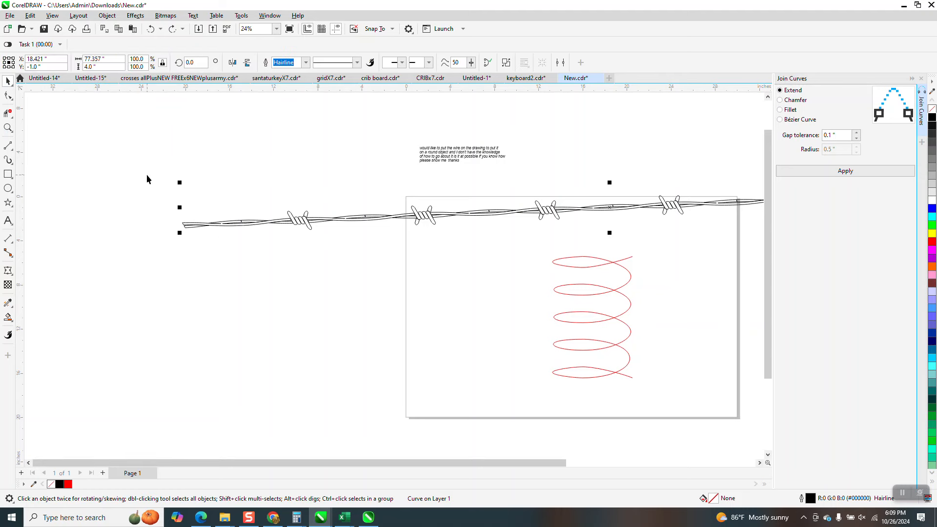
Set the nudge distance to 6 inches and move the red spiral off the page, above and beyond the wire's left end
{"action": "left_click", "coordinate": [156, 143]}
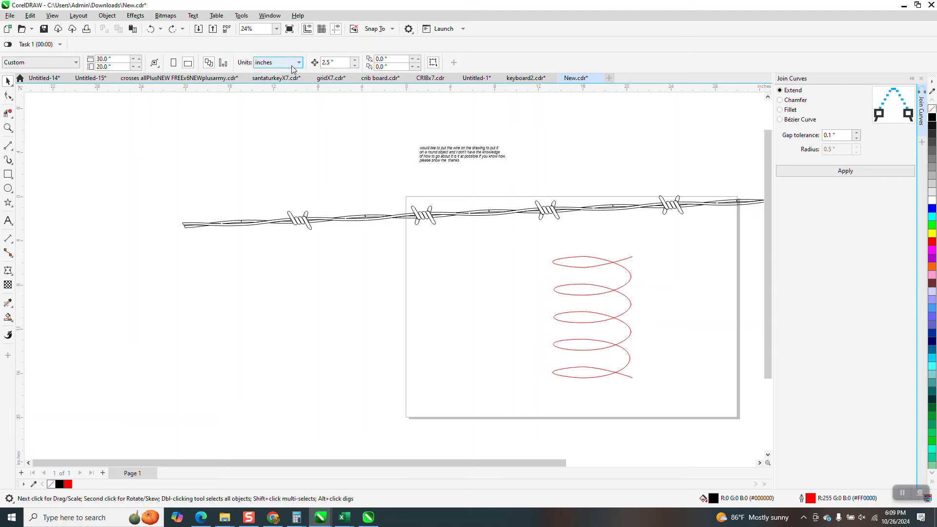
{"action": "double_click", "coordinate": [337, 64]}
{"action": "type", "text": "6"}
{"action": "left_click_drag", "start_coordinate": [564, 271], "coordinate": [69, 132]}
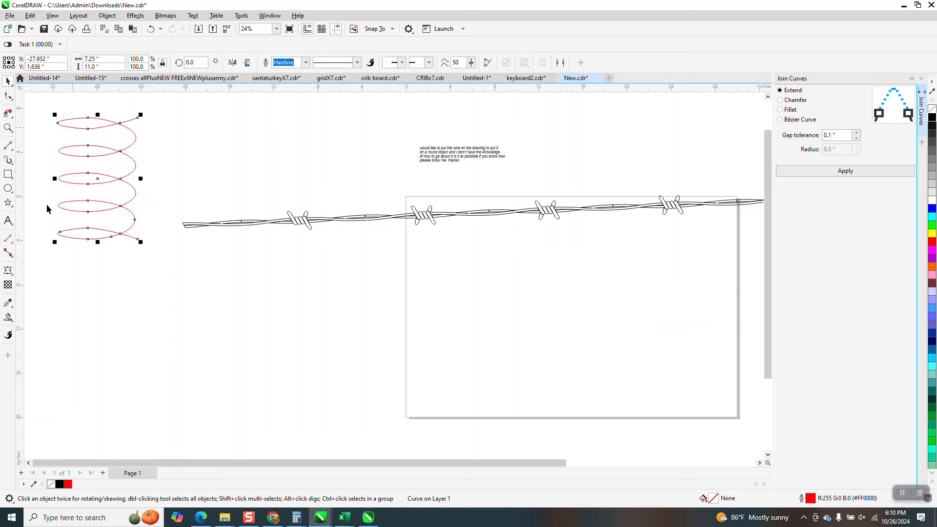
Smart-fill the strands before the first barb in blue, moving each fill down by one nudge below the outline wire
{"action": "left_click", "coordinate": [7, 127]}
{"action": "left_click_drag", "start_coordinate": [169, 199], "coordinate": [414, 277]}
{"action": "left_click", "coordinate": [8, 317]}
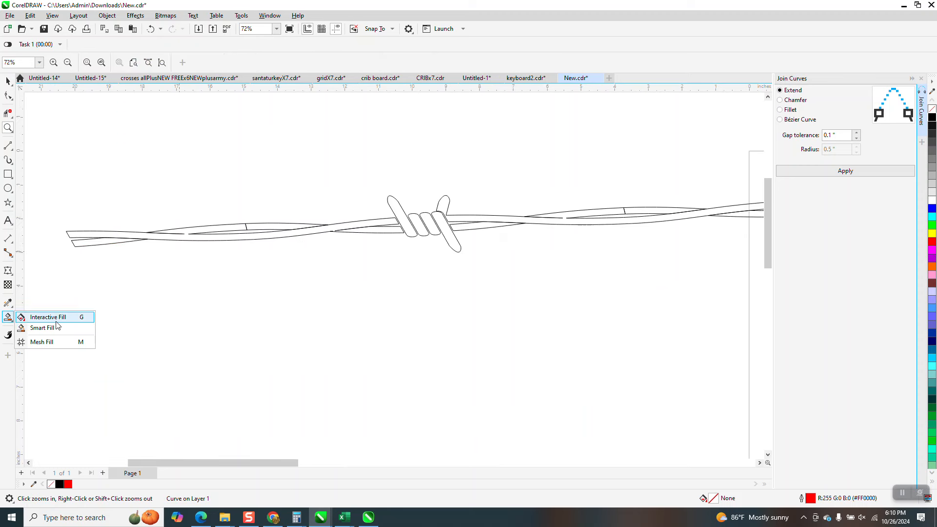
{"action": "left_click", "coordinate": [43, 328]}
{"action": "left_click", "coordinate": [136, 234]}
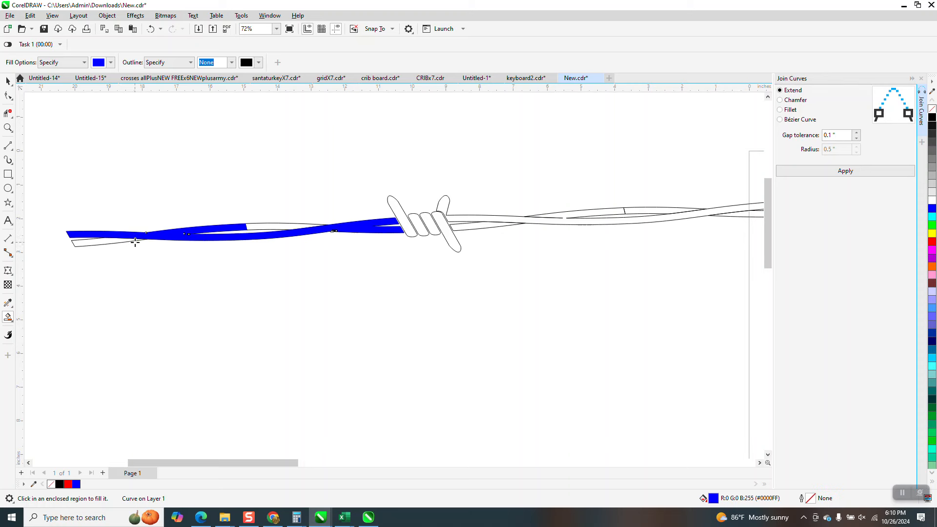
{"action": "key", "text": "Down"}
{"action": "left_click", "coordinate": [113, 242]}
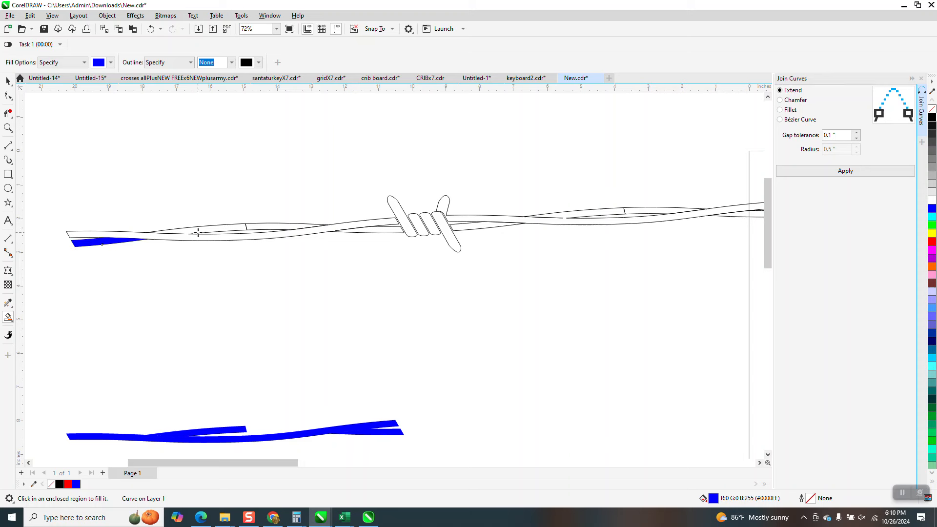
{"action": "key", "text": "Down"}
{"action": "left_click", "coordinate": [267, 228]}
{"action": "key", "text": "Down"}
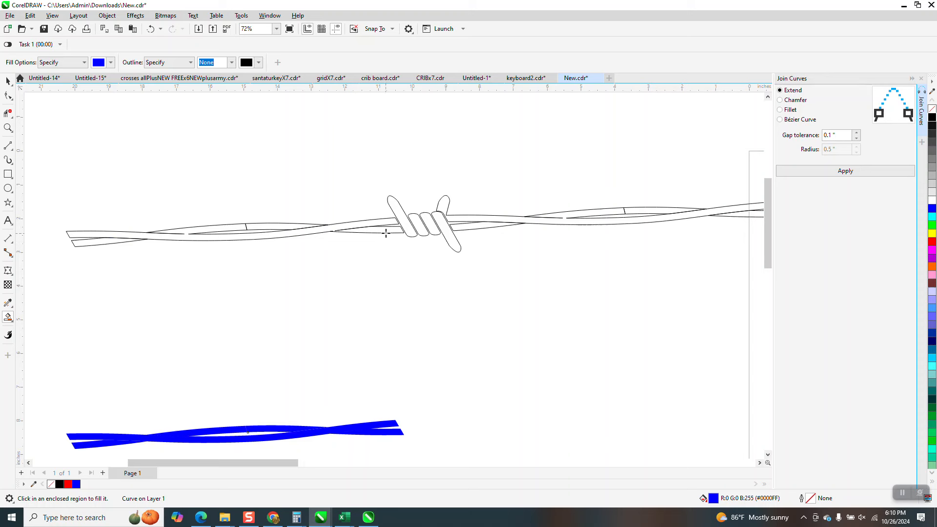
Fill the first barb's coils and upper point in blue, moving each fill down by one nudge to the copied strands
{"action": "left_click", "coordinate": [403, 224]}
{"action": "key", "text": "Down"}
{"action": "left_click", "coordinate": [415, 225]}
{"action": "key", "text": "Down"}
{"action": "left_click", "coordinate": [427, 223]}
{"action": "key", "text": "Down"}
{"action": "left_click", "coordinate": [441, 223]}
{"action": "key", "text": "Down"}
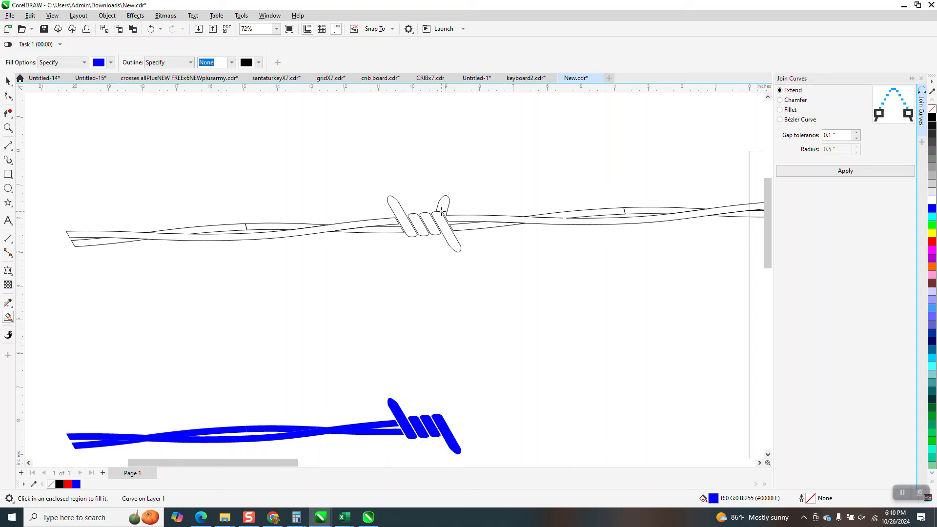
{"action": "left_click", "coordinate": [444, 205]}
{"action": "key", "text": "Down"}
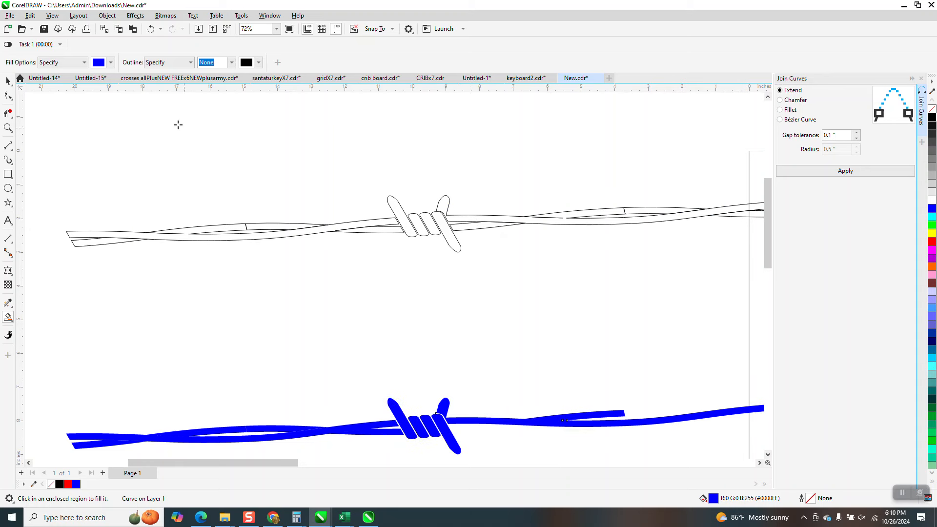
Fill the strands between the first and second barbs in blue, moving each fill down by one nudge
{"action": "left_click", "coordinate": [473, 225]}
{"action": "key", "text": "Down"}
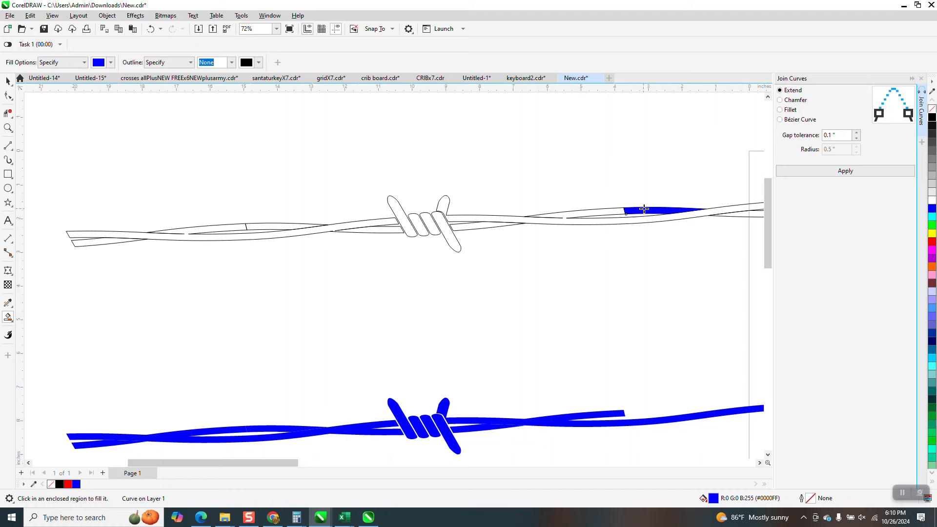
{"action": "left_click", "coordinate": [644, 209]}
{"action": "scroll", "coordinate": [644, 209], "scroll_direction": "down", "scroll_amount": 3}
{"action": "key", "text": "Down"}
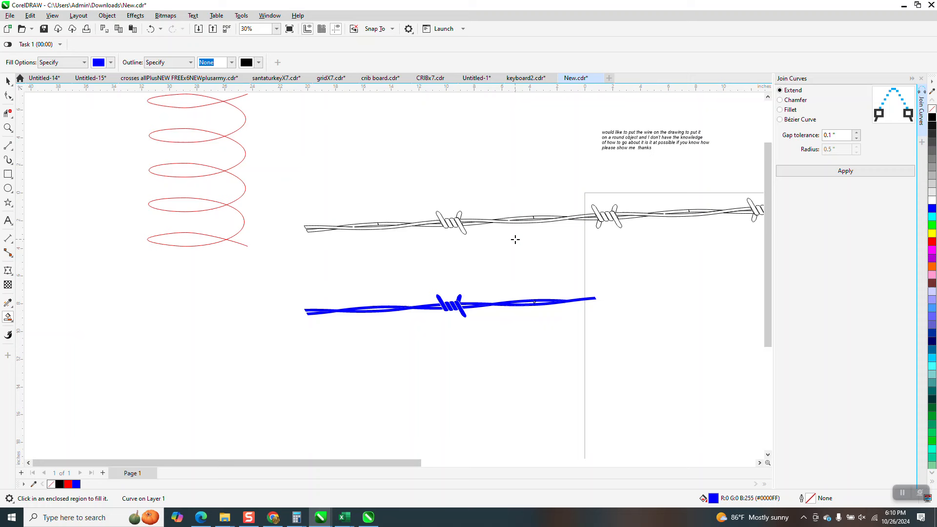
{"action": "left_click", "coordinate": [592, 219]}
{"action": "key", "text": "Down"}
Try smart-filling the second barb's pieces in blue, and undo the stray fills
{"action": "left_click", "coordinate": [587, 215]}
{"action": "left_click", "coordinate": [154, 33]}
{"action": "left_click", "coordinate": [154, 32]}
{"action": "left_click", "coordinate": [596, 209]}
{"action": "left_click", "coordinate": [634, 212]}
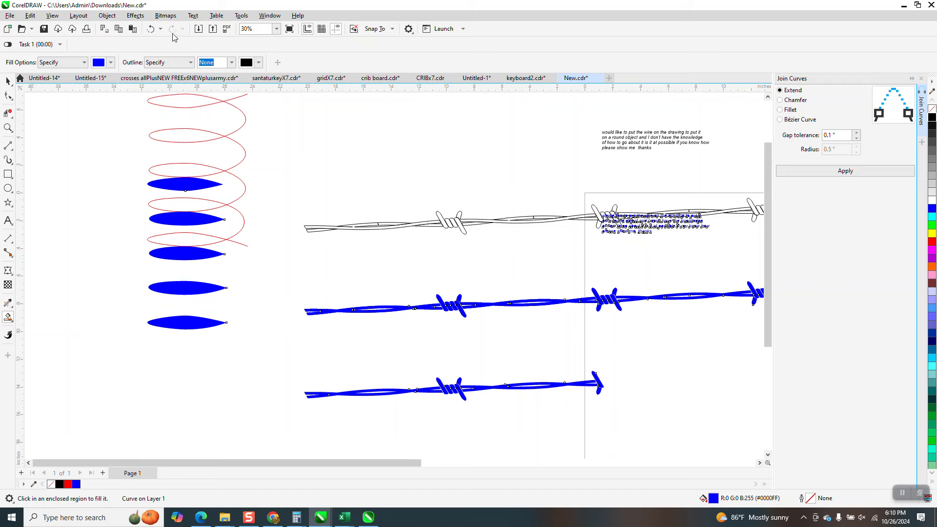
{"action": "left_click", "coordinate": [151, 29]}
{"action": "left_click", "coordinate": [8, 129]}
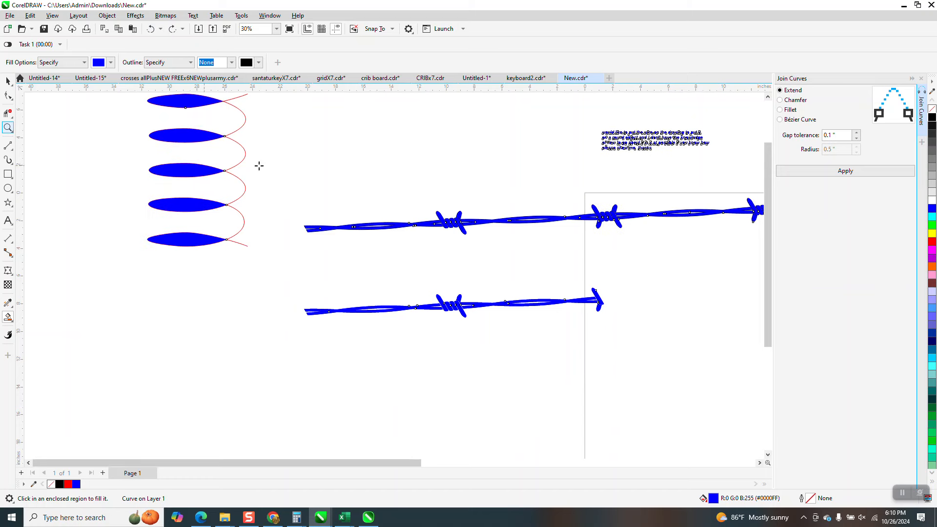
{"action": "left_click", "coordinate": [151, 37]}
{"action": "left_click", "coordinate": [151, 28]}
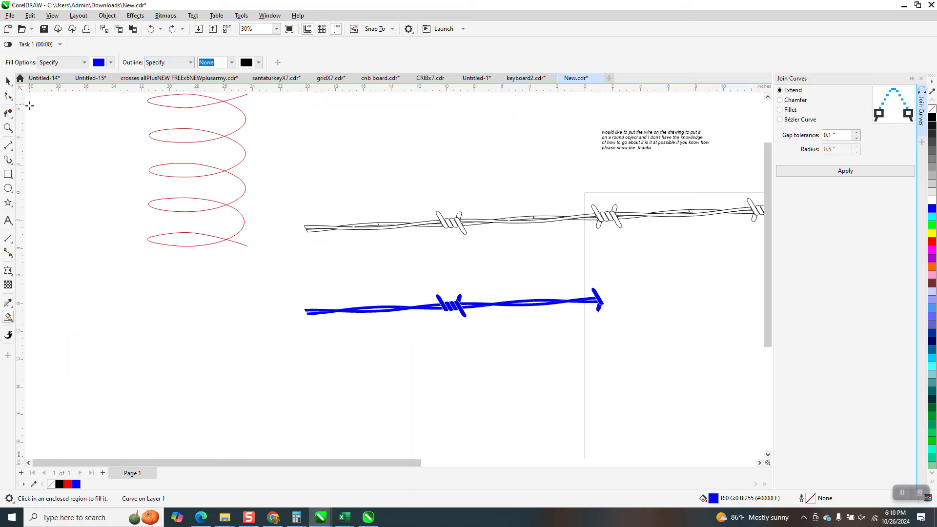
Select all the blue fill pieces below the outline wire and delete them
{"action": "left_click", "coordinate": [8, 127]}
{"action": "left_click", "coordinate": [627, 284]}
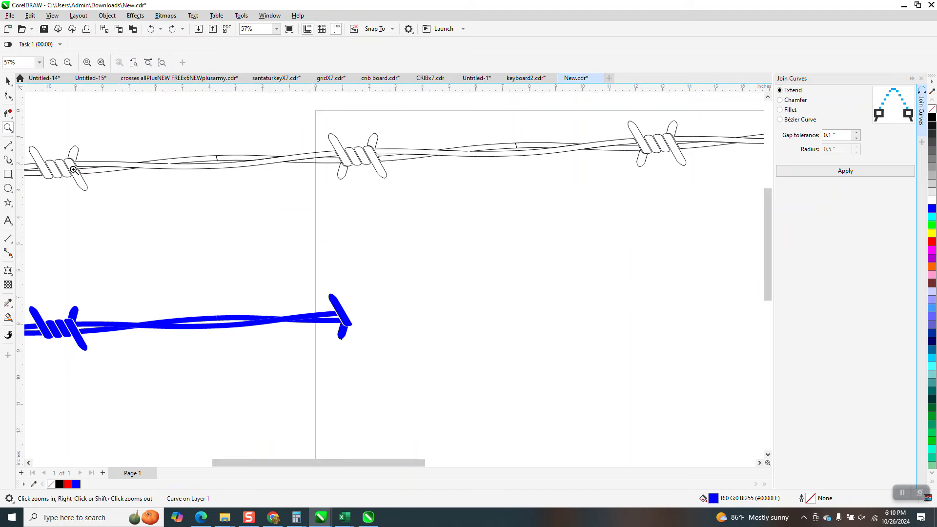
{"action": "scroll", "coordinate": [313, 190], "scroll_direction": "down", "scroll_amount": 1}
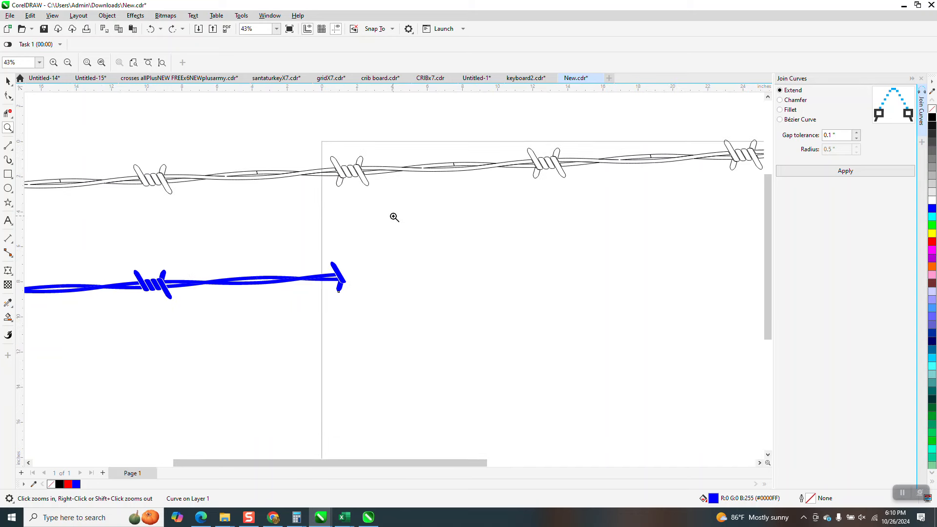
{"action": "scroll", "coordinate": [390, 216], "scroll_direction": "down", "scroll_amount": 3}
{"action": "left_click", "coordinate": [4, 82]}
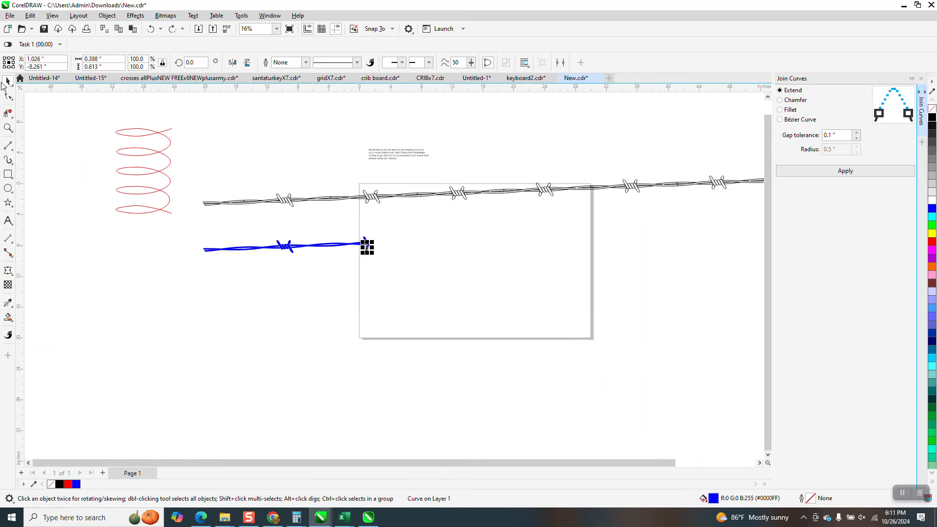
{"action": "left_click_drag", "start_coordinate": [389, 272], "coordinate": [391, 268]}
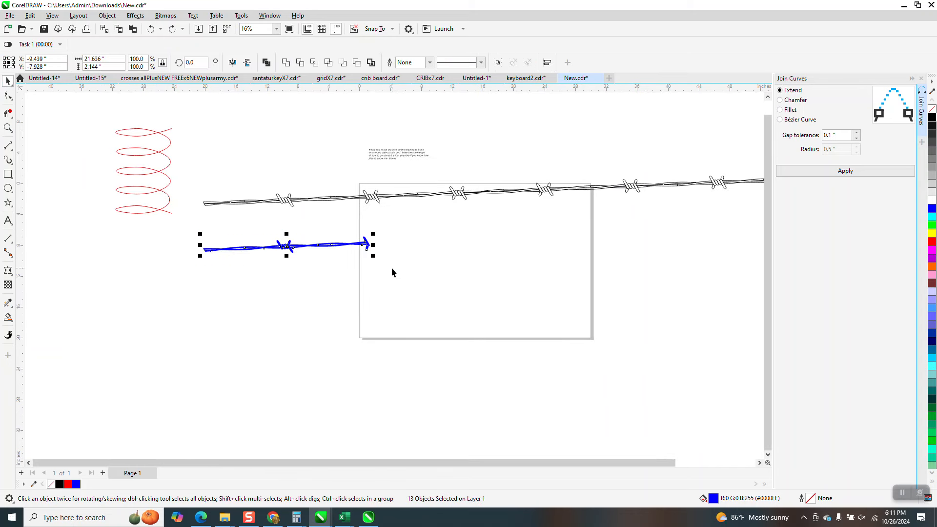
{"action": "key", "text": "XF86Calculator"}
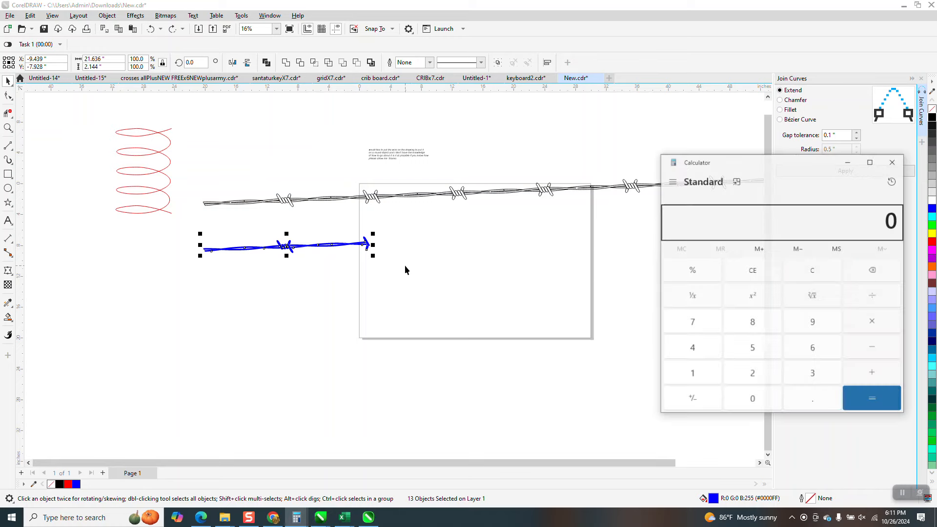
{"action": "left_click", "coordinate": [889, 163]}
{"action": "key", "text": "Delete"}
Move the outline wire down and to the left, and smart-fill its strands before the first barb and that barb's first piece in blue
{"action": "left_click_drag", "start_coordinate": [465, 196], "coordinate": [399, 294]}
{"action": "left_click", "coordinate": [8, 128]}
{"action": "left_click_drag", "start_coordinate": [109, 272], "coordinate": [408, 362]}
{"action": "left_click", "coordinate": [6, 318]}
{"action": "left_click", "coordinate": [112, 241]}
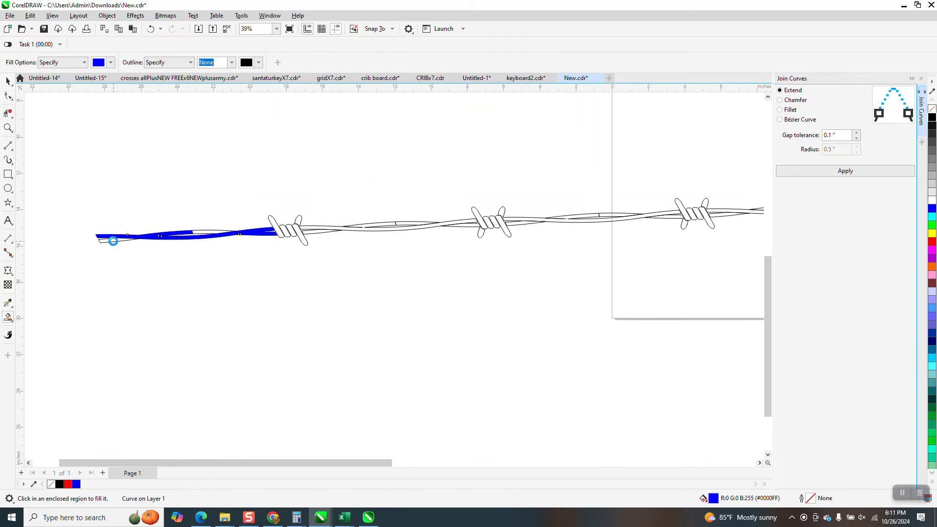
{"action": "left_click", "coordinate": [210, 232]}
{"action": "left_click", "coordinate": [280, 231]}
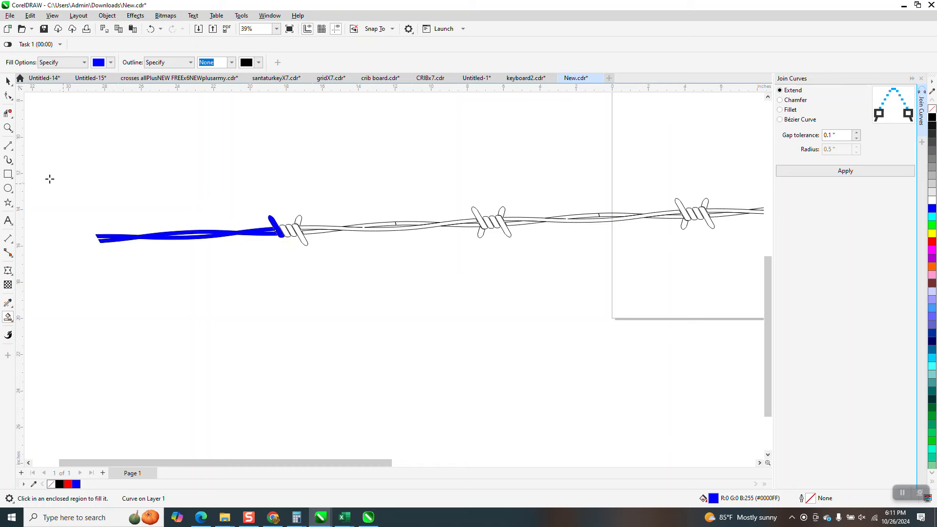
Fill the remaining coils and points of the first barb in blue with Smart Fill
{"action": "left_click", "coordinate": [8, 128]}
{"action": "left_click_drag", "start_coordinate": [221, 185], "coordinate": [670, 277]}
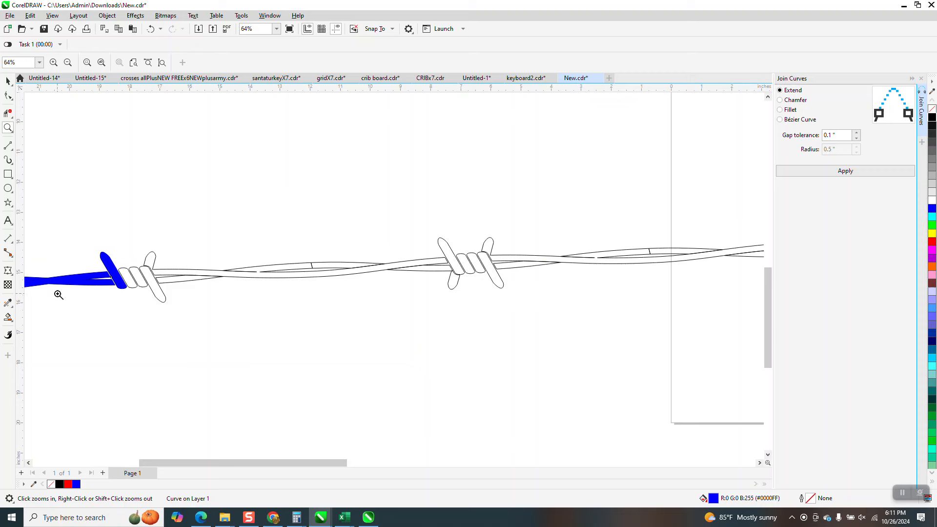
{"action": "left_click", "coordinate": [8, 317]}
{"action": "left_click", "coordinate": [132, 278]}
{"action": "left_click", "coordinate": [141, 276]}
{"action": "left_click", "coordinate": [155, 288]}
{"action": "left_click", "coordinate": [151, 259]}
Fill the upper and lower strands between the first and second barbs in blue
{"action": "left_click", "coordinate": [164, 270]}
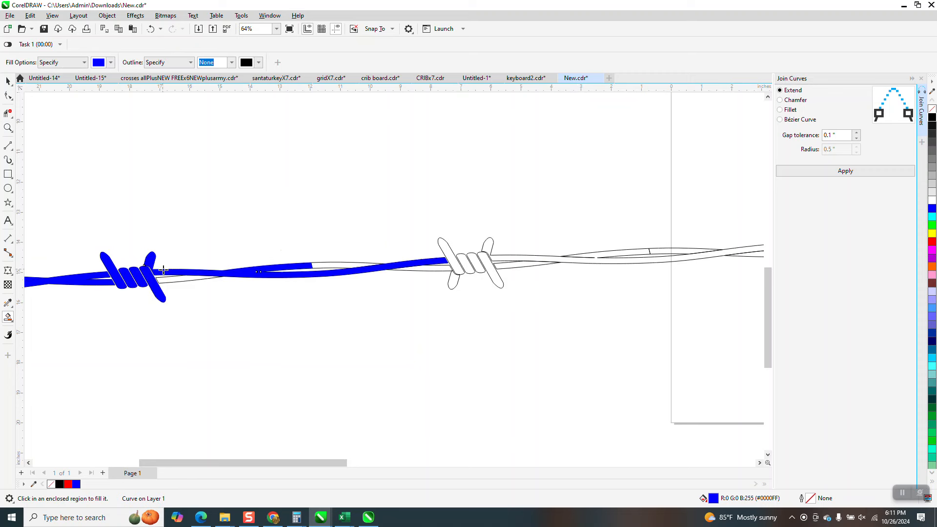
{"action": "left_click", "coordinate": [168, 277]}
{"action": "left_click", "coordinate": [340, 266]}
{"action": "left_click", "coordinate": [426, 271]}
Fill the coils and points of the second barb in blue with Smart Fill
{"action": "left_click", "coordinate": [457, 284]}
{"action": "left_click", "coordinate": [460, 269]}
{"action": "left_click", "coordinate": [468, 265]}
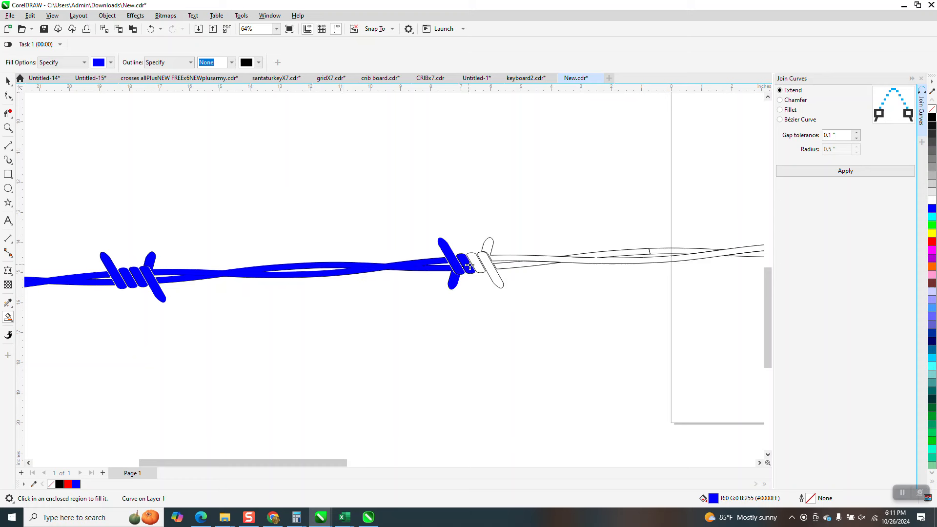
{"action": "left_click", "coordinate": [476, 264]}
{"action": "left_click", "coordinate": [485, 265]}
{"action": "left_click", "coordinate": [487, 242]}
Fill the strands between the second and third barbs in blue
{"action": "left_click", "coordinate": [497, 257]}
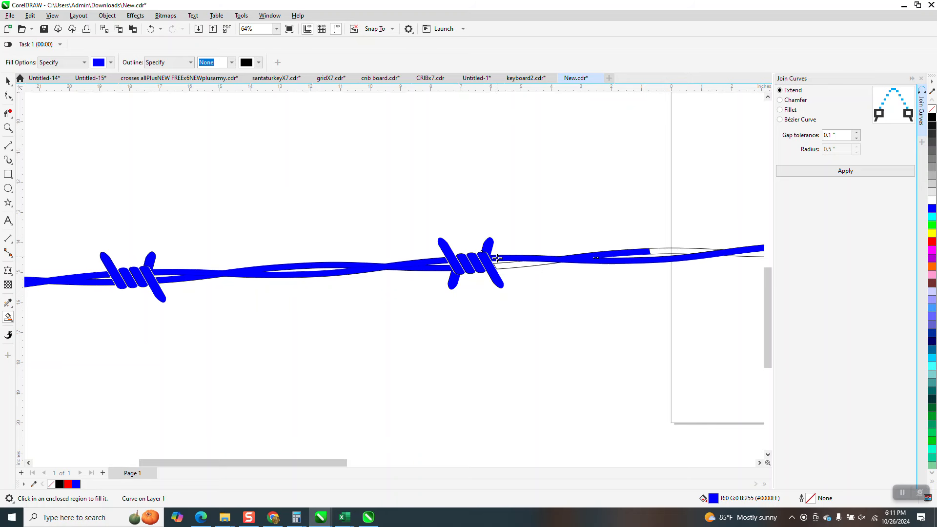
{"action": "left_click", "coordinate": [501, 267]}
{"action": "scroll", "coordinate": [205, 306], "scroll_direction": "down", "scroll_amount": 1}
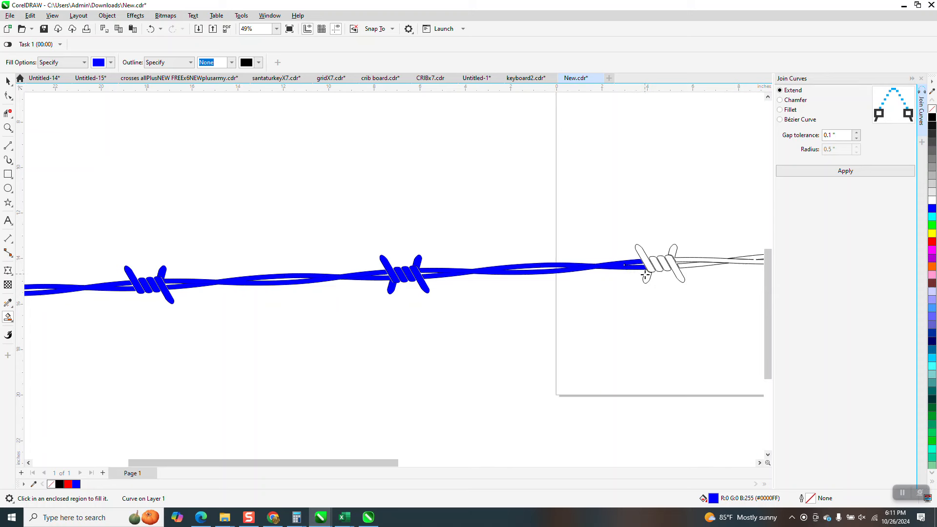
Fill the coils and points of the third barb in blue with Smart Fill
{"action": "left_click", "coordinate": [645, 276]}
{"action": "left_click", "coordinate": [650, 262]}
{"action": "left_click", "coordinate": [668, 264]}
{"action": "left_click", "coordinate": [676, 271]}
{"action": "left_click", "coordinate": [672, 251]}
Fill the strand sections between the third and fourth barbs in blue
{"action": "left_click", "coordinate": [683, 263]}
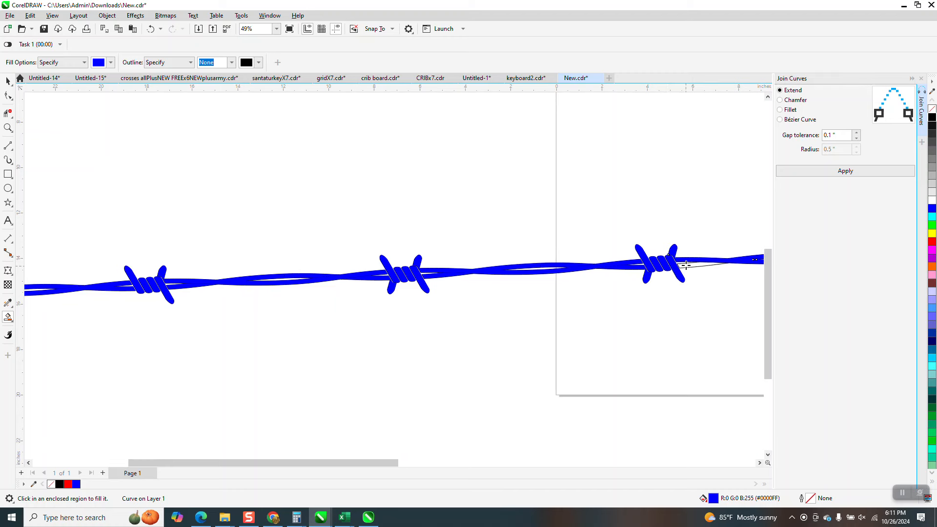
{"action": "key", "text": "F3"}
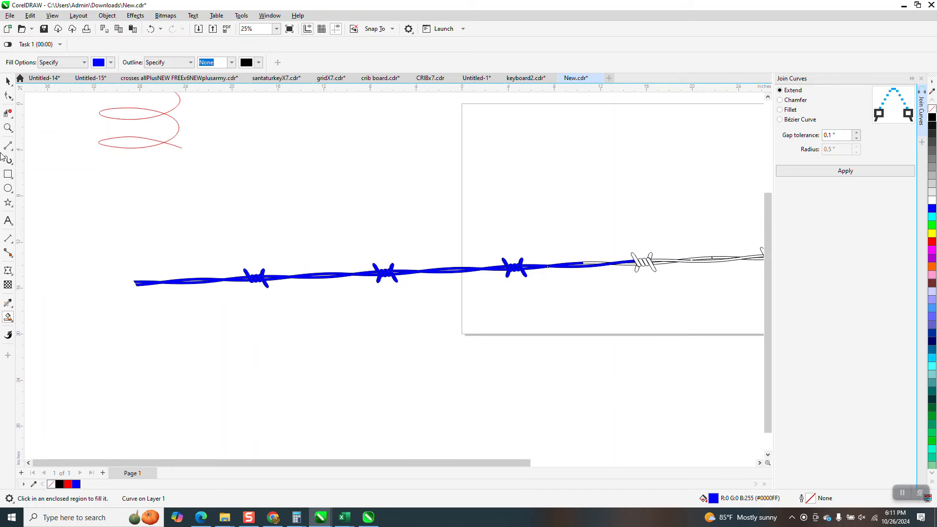
{"action": "left_click", "coordinate": [8, 128]}
{"action": "left_click_drag", "start_coordinate": [571, 254], "coordinate": [698, 302]}
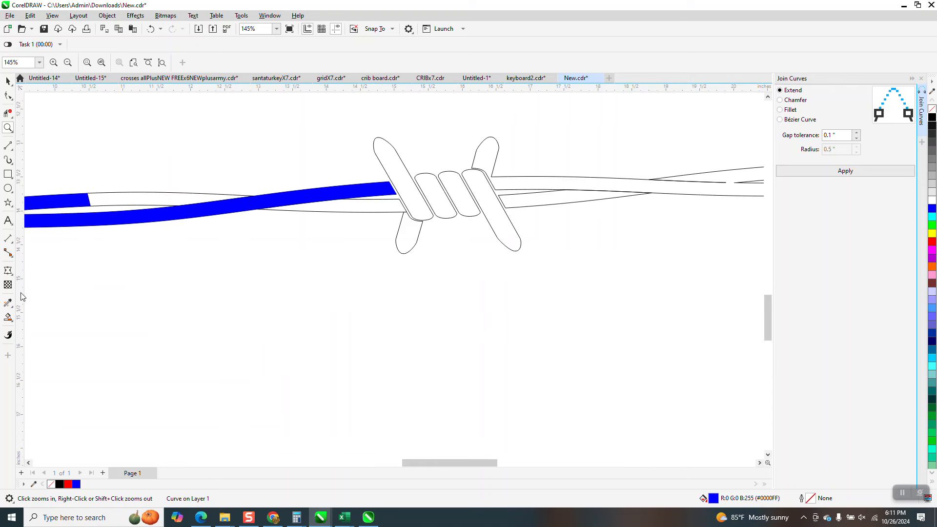
{"action": "left_click", "coordinate": [7, 318]}
{"action": "left_click", "coordinate": [166, 199]}
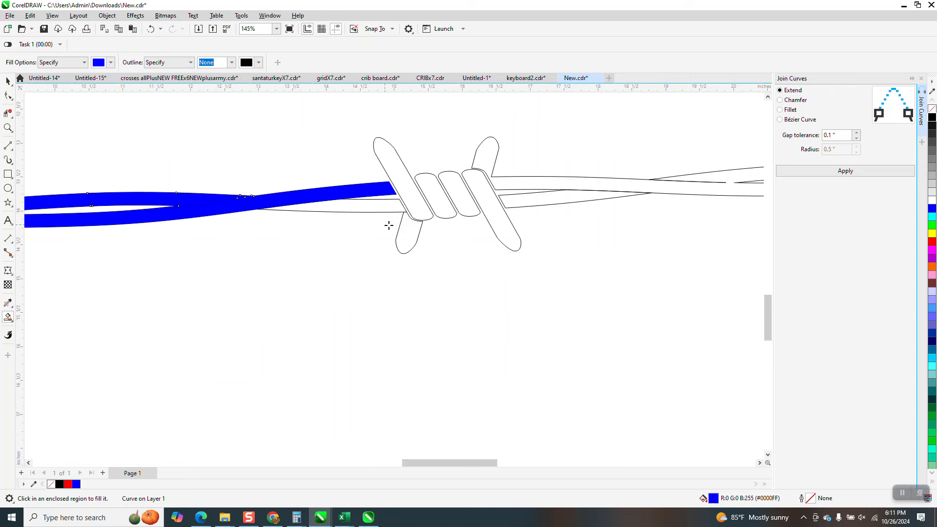
{"action": "left_click", "coordinate": [398, 208]}
Fill the coils and points of the fourth barb in blue with Smart Fill
{"action": "left_click", "coordinate": [404, 232]}
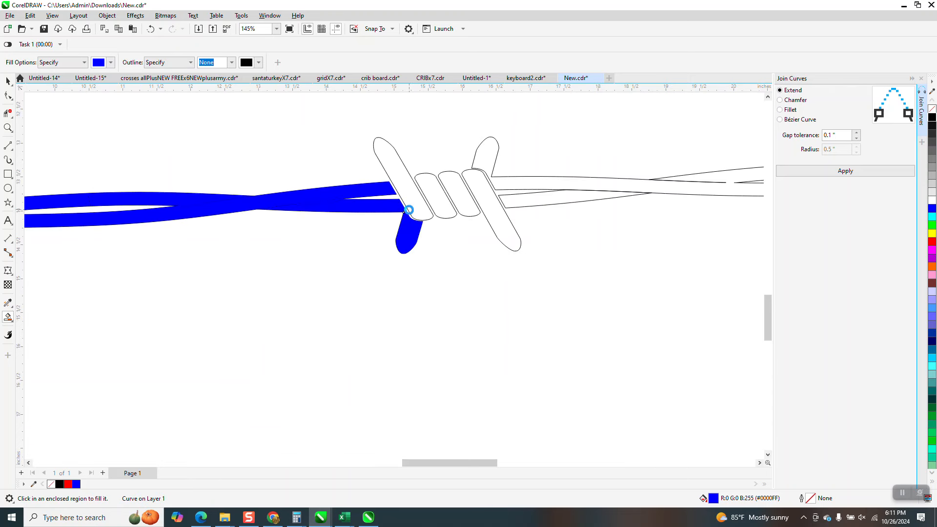
{"action": "left_click", "coordinate": [408, 210]}
{"action": "left_click", "coordinate": [434, 202]}
{"action": "left_click", "coordinate": [457, 198]}
{"action": "left_click", "coordinate": [472, 196]}
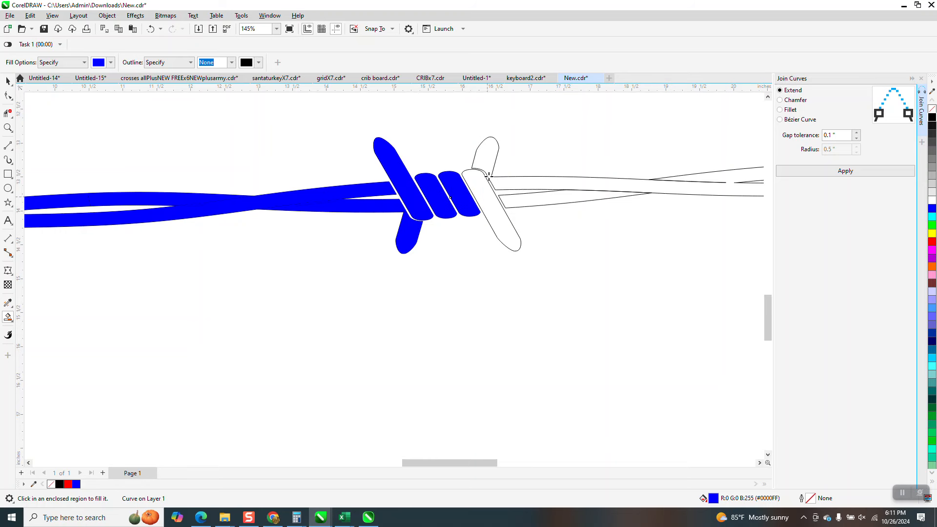
{"action": "left_click", "coordinate": [489, 177]}
Fill the strand sections between the fourth and fifth barbs in blue
{"action": "left_click", "coordinate": [507, 187]}
{"action": "left_click", "coordinate": [510, 205]}
{"action": "scroll", "coordinate": [205, 315], "scroll_direction": "down", "scroll_amount": 2}
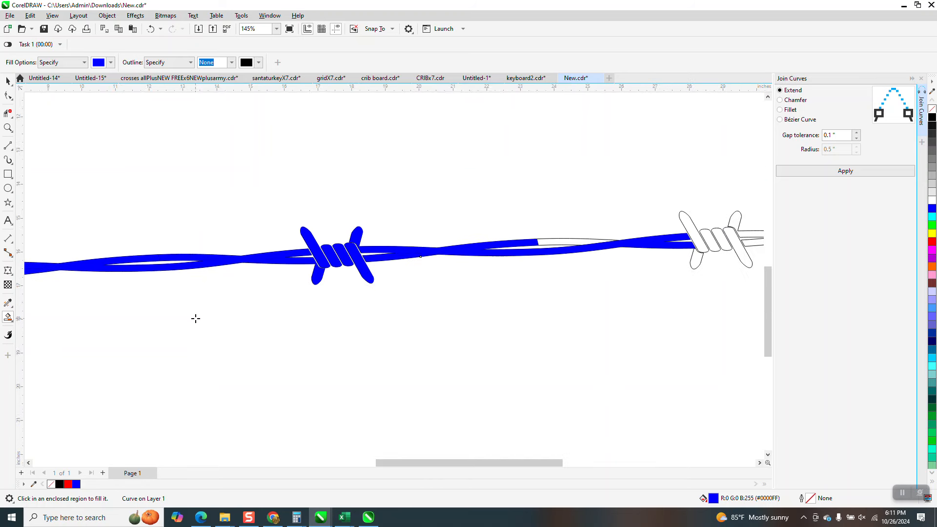
{"action": "left_click", "coordinate": [561, 244]}
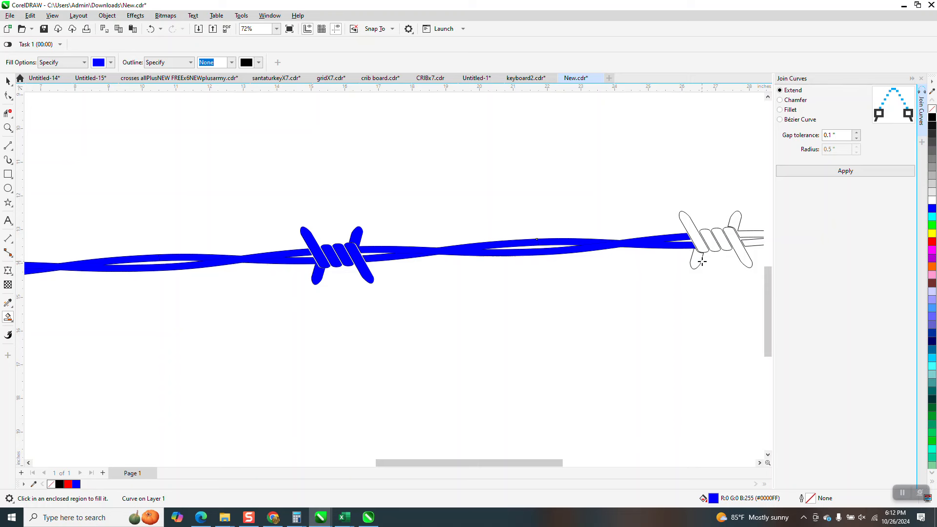
Fill the coils and points of the fifth barb in blue with Smart Fill
{"action": "left_click", "coordinate": [697, 262]}
{"action": "left_click", "coordinate": [702, 244]}
{"action": "left_click", "coordinate": [716, 240]}
{"action": "left_click", "coordinate": [727, 243]}
{"action": "left_click", "coordinate": [740, 247]}
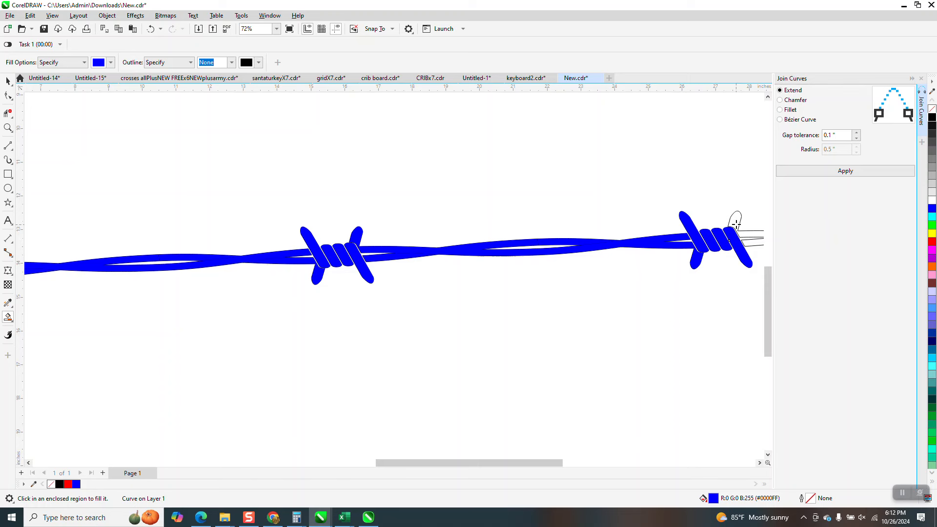
{"action": "left_click", "coordinate": [736, 222]}
Fill the strands between the fifth and sixth barbs and the sixth barb's first long piece in blue
{"action": "scroll", "coordinate": [467, 281], "scroll_direction": "down", "scroll_amount": 1}
{"action": "scroll", "coordinate": [467, 281], "scroll_direction": "down", "scroll_amount": 3}
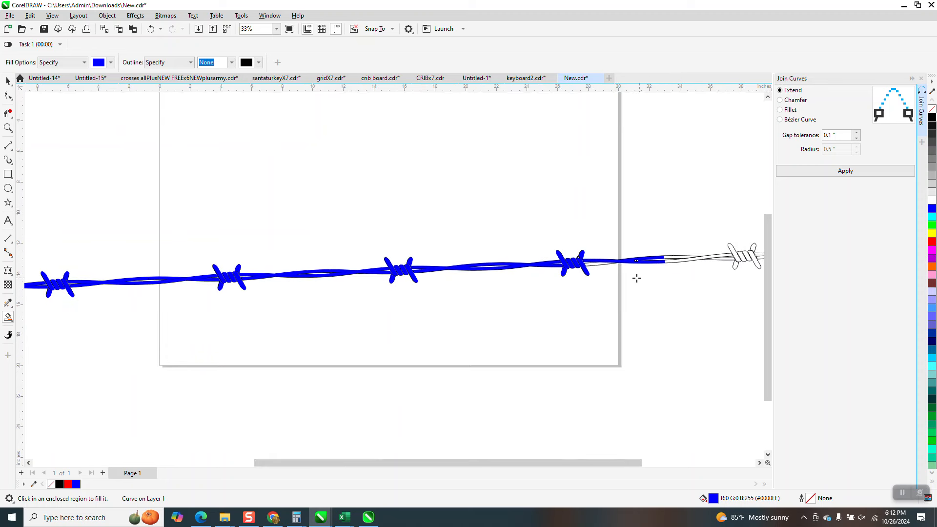
{"action": "left_click", "coordinate": [599, 263]}
{"action": "left_click", "coordinate": [678, 259]}
{"action": "left_click", "coordinate": [681, 259]}
{"action": "left_click", "coordinate": [737, 257]}
Fill the remaining coils and points of the sixth barb in blue with Smart Fill
{"action": "left_click", "coordinate": [8, 128]}
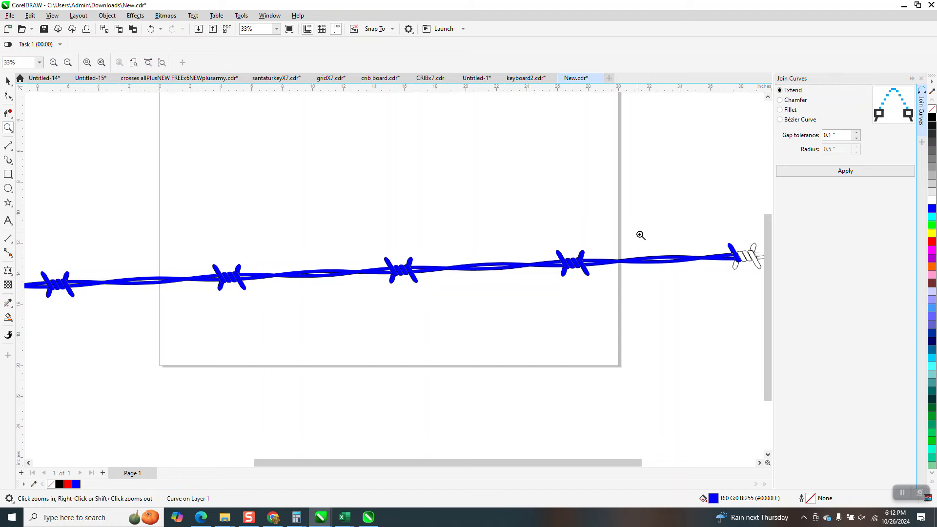
{"action": "scroll", "coordinate": [640, 268], "scroll_direction": "down", "scroll_amount": 3}
{"action": "left_click_drag", "start_coordinate": [669, 251], "coordinate": [832, 310]}
{"action": "left_click", "coordinate": [8, 318]}
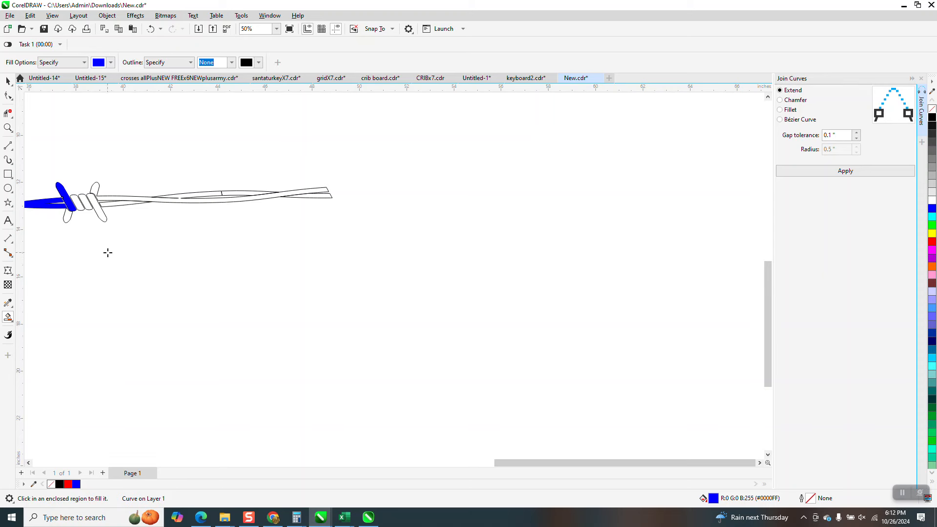
{"action": "left_click", "coordinate": [74, 214]}
{"action": "left_click", "coordinate": [81, 204]}
{"action": "left_click", "coordinate": [85, 202]}
{"action": "left_click", "coordinate": [91, 203]}
{"action": "left_click", "coordinate": [94, 201]}
{"action": "left_click", "coordinate": [94, 190]}
Fill the strand sections between the sixth barb and the end of the wire in blue
{"action": "left_click", "coordinate": [104, 198]}
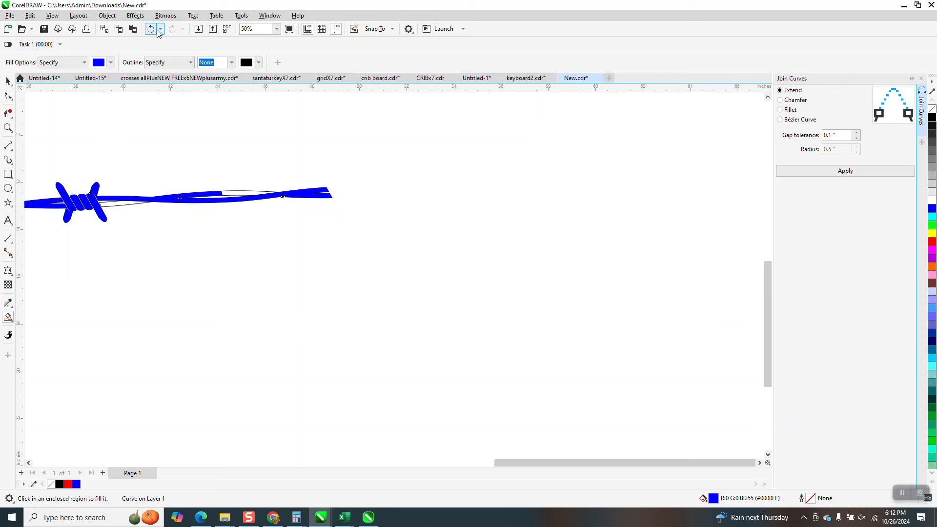
{"action": "left_click", "coordinate": [111, 206]}
{"action": "left_click", "coordinate": [112, 206]}
{"action": "left_click", "coordinate": [239, 193]}
Move the extra copy of the last blue strand piece 6 inches below the wire and delete it
{"action": "left_click", "coordinate": [7, 81]}
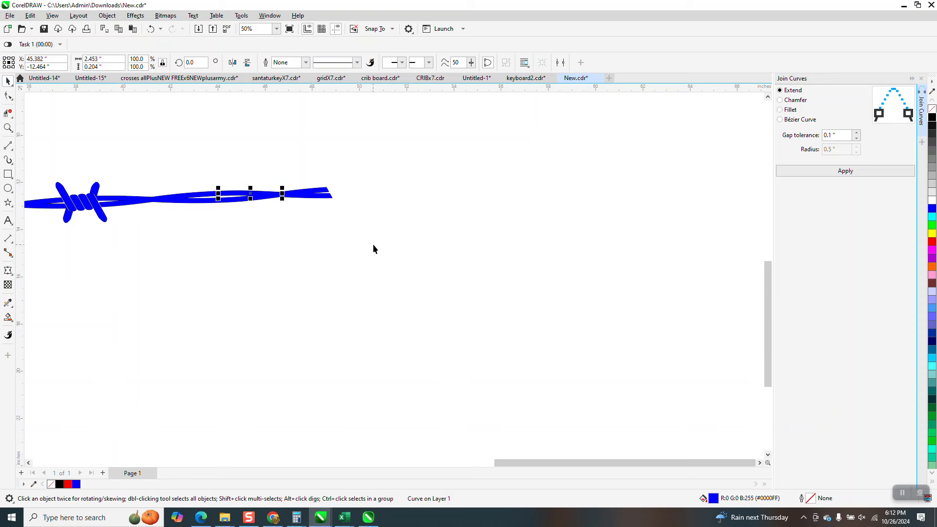
{"action": "left_click", "coordinate": [331, 199]}
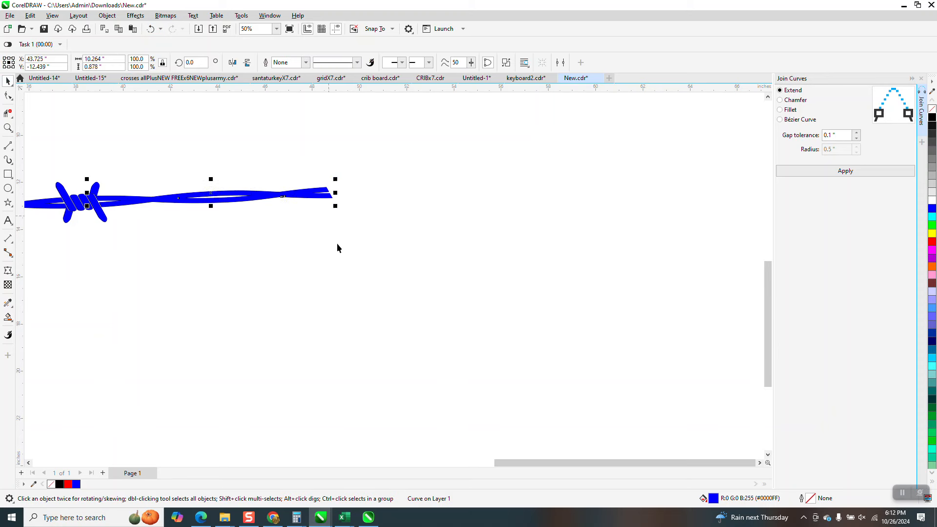
{"action": "key", "text": "ctrl+d"}
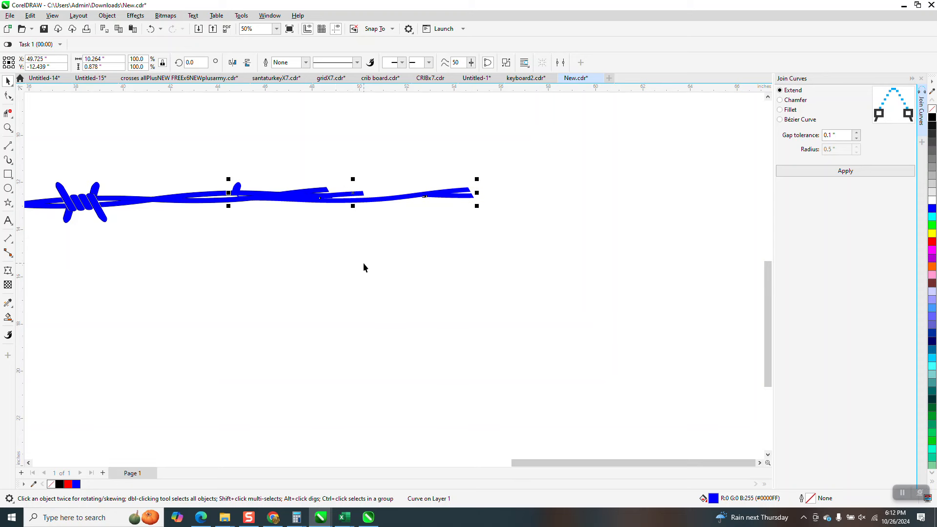
{"action": "key", "text": "Left"}
{"action": "key", "text": "Down"}
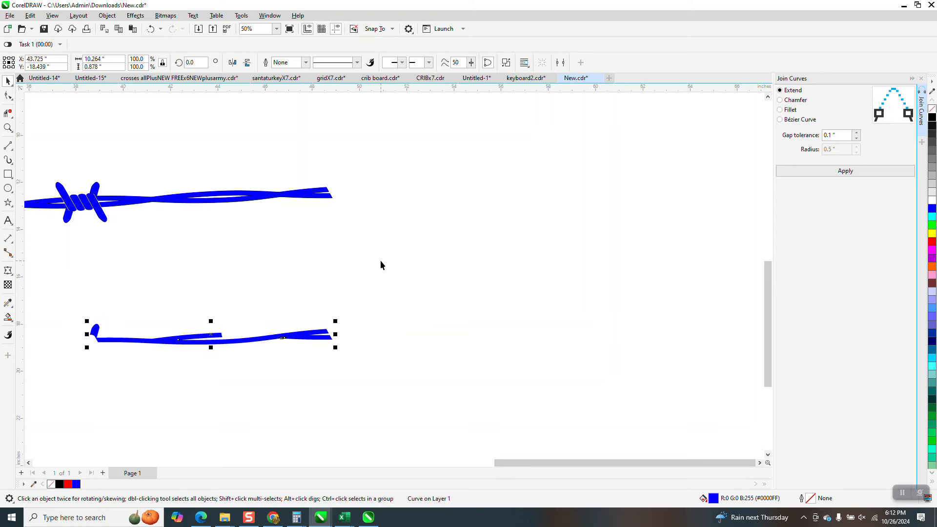
{"action": "left_click", "coordinate": [362, 249]}
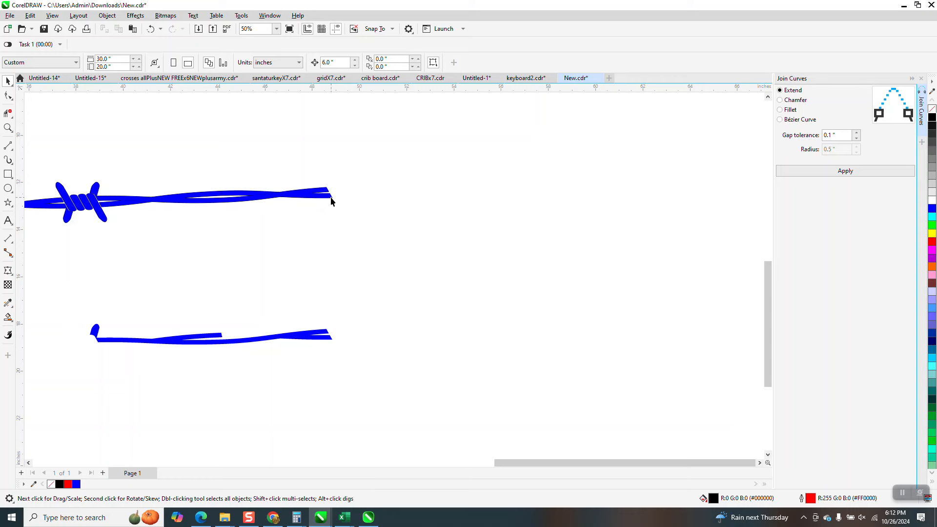
{"action": "mouse_move", "coordinate": [421, 278]}
{"action": "left_mouse_down"}
{"action": "mouse_move", "coordinate": [387, 406]}
{"action": "mouse_move", "coordinate": [448, 339]}
{"action": "mouse_move", "coordinate": [536, 300]}
{"action": "left_mouse_up"}
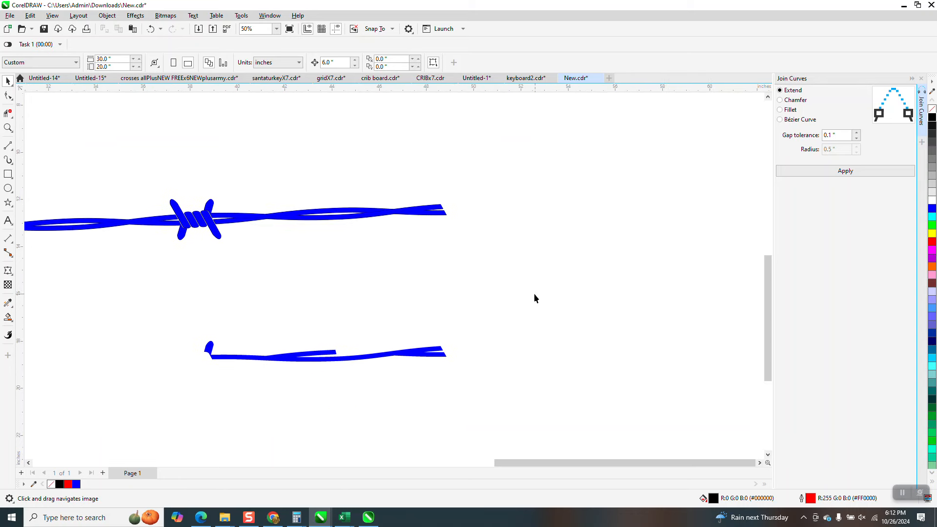
{"action": "left_click", "coordinate": [364, 356]}
{"action": "key", "text": "Delete"}
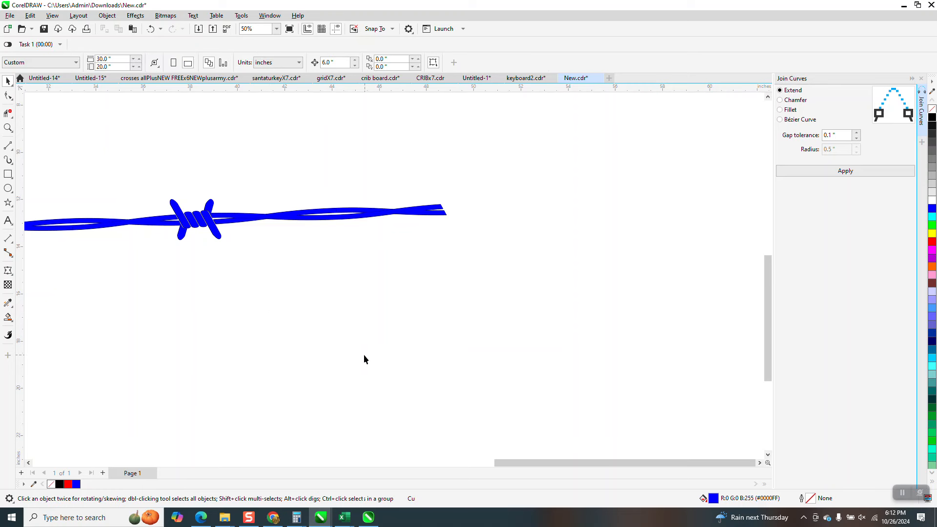
Move the last blue strand piece aside to reach the black outline, and shift the outline up 6 inches off the blue wire
{"action": "left_click", "coordinate": [442, 219]}
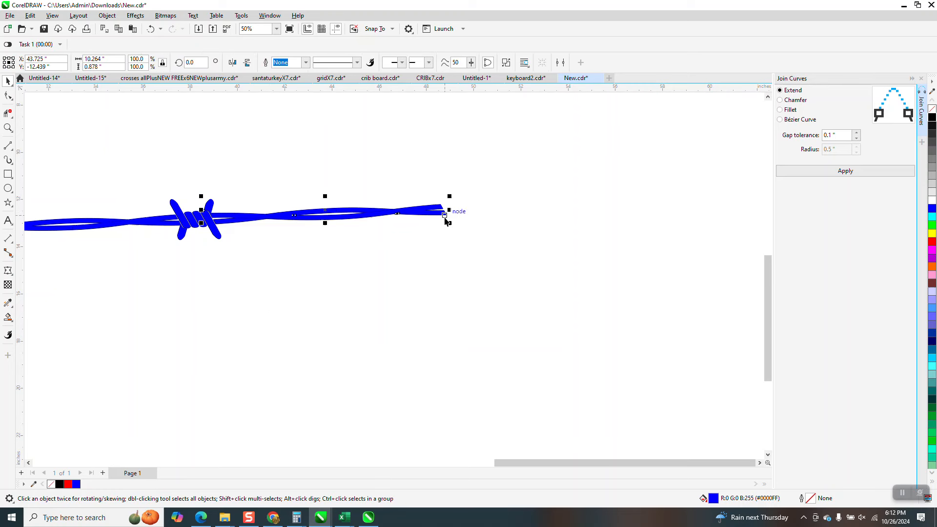
{"action": "key", "text": "ctrl+z"}
{"action": "left_click", "coordinate": [443, 215]}
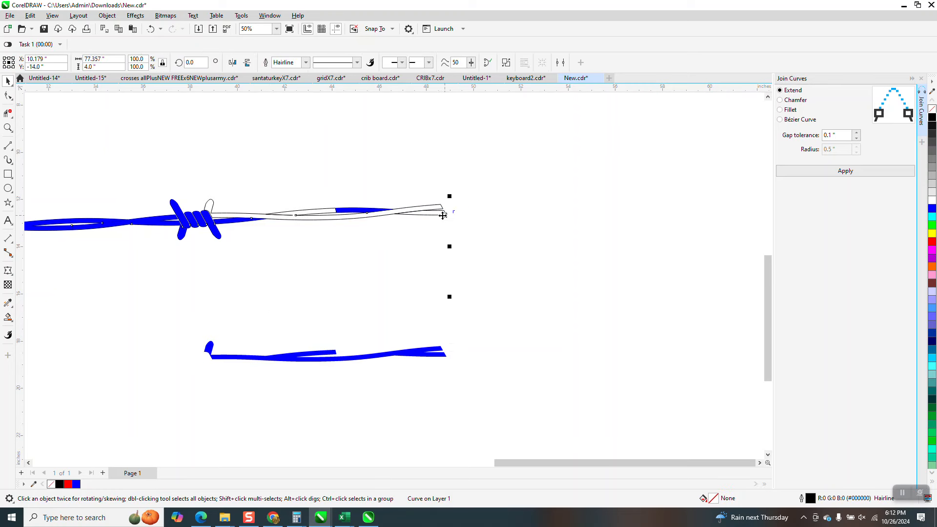
{"action": "key", "text": "ctrl+z"}
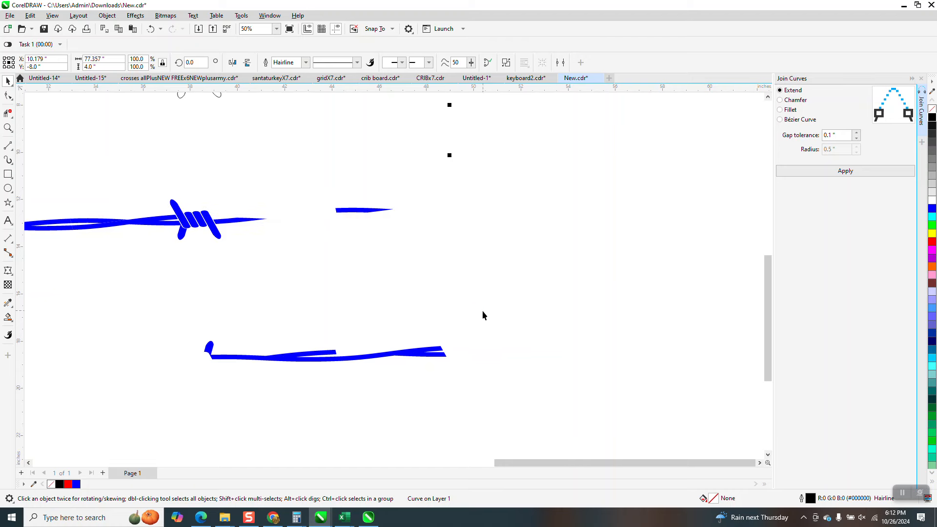
{"action": "left_click", "coordinate": [444, 352]}
{"action": "key", "text": "ctrl+z"}
{"action": "scroll", "coordinate": [452, 359], "scroll_direction": "down", "scroll_amount": 1}
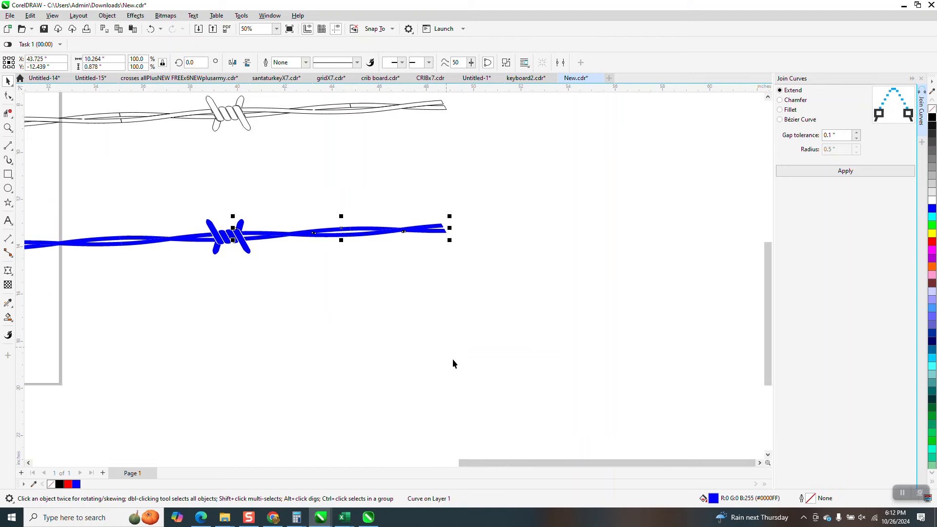
Weld all the blue pieces into one object and move it above the page
{"action": "scroll", "coordinate": [415, 341], "scroll_direction": "down", "scroll_amount": 2}
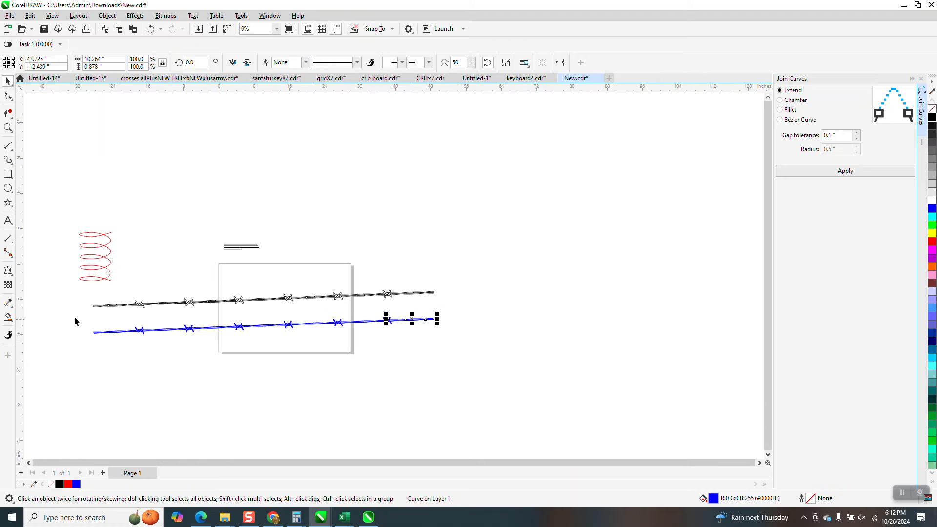
{"action": "left_click_drag", "start_coordinate": [72, 314], "coordinate": [307, 353]}
{"action": "left_click_drag", "start_coordinate": [454, 341], "coordinate": [455, 341]}
{"action": "left_click_drag", "start_coordinate": [311, 360], "coordinate": [90, 397]}
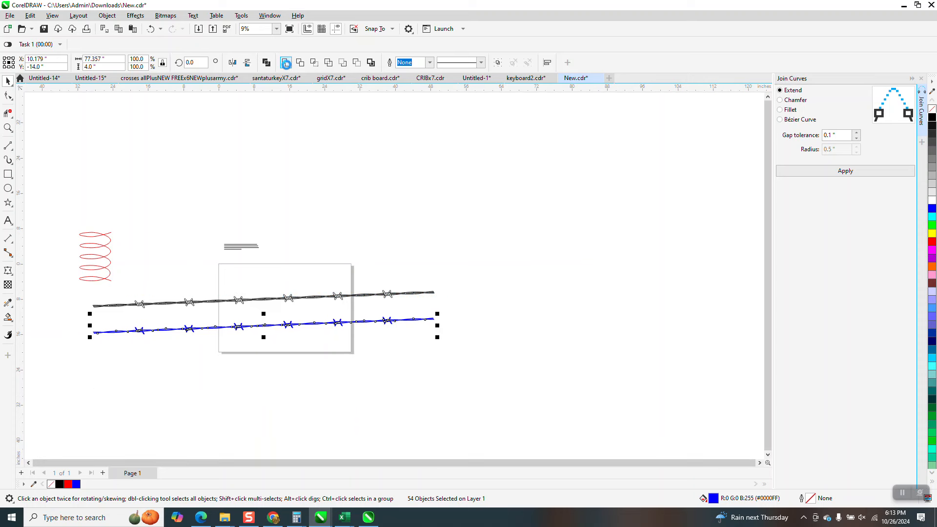
{"action": "left_click", "coordinate": [286, 63]}
{"action": "left_click_drag", "start_coordinate": [285, 336], "coordinate": [351, 189]}
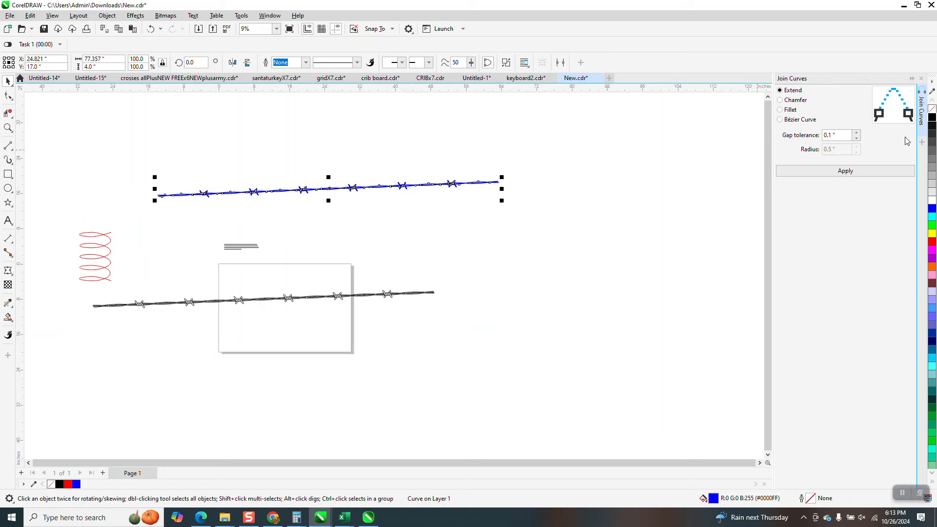
Show the welded wire with no fill and a black hairline outline, and examine the line crossing one strand
{"action": "left_click", "coordinate": [932, 109]}
{"action": "right_click", "coordinate": [932, 117]}
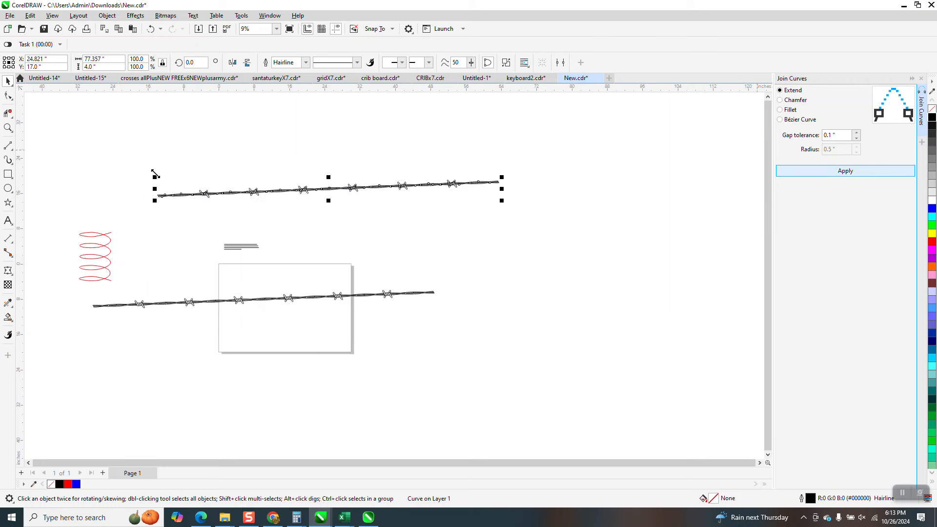
{"action": "left_click", "coordinate": [334, 220]}
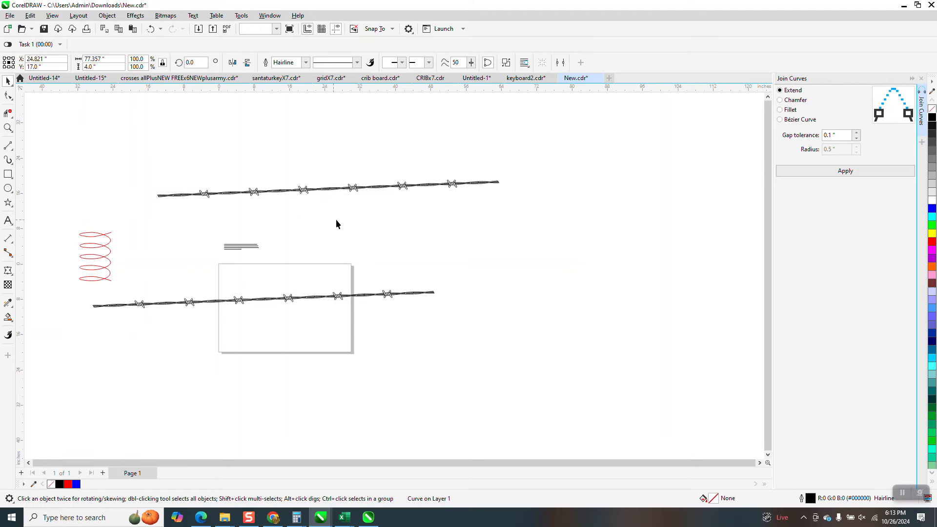
{"action": "left_click", "coordinate": [8, 127]}
{"action": "left_click_drag", "start_coordinate": [241, 182], "coordinate": [379, 230]}
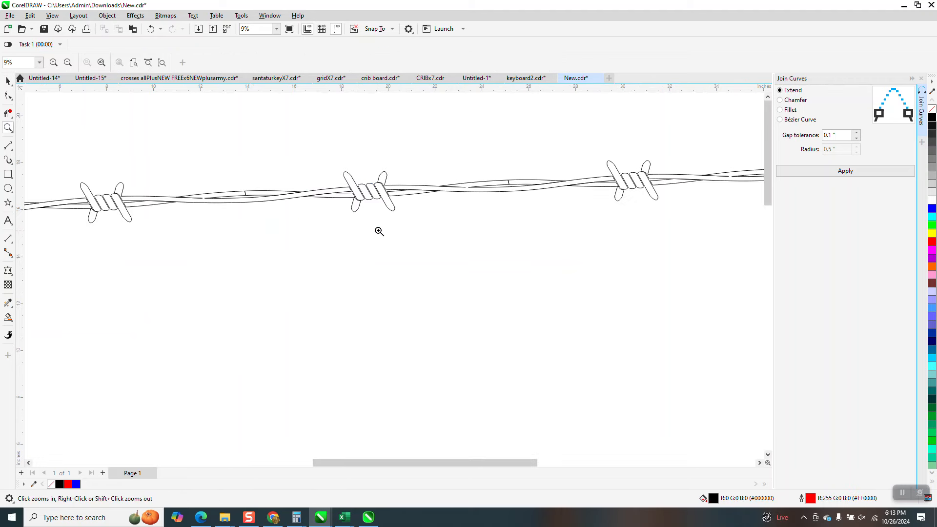
{"action": "left_click_drag", "start_coordinate": [241, 192], "coordinate": [287, 218]}
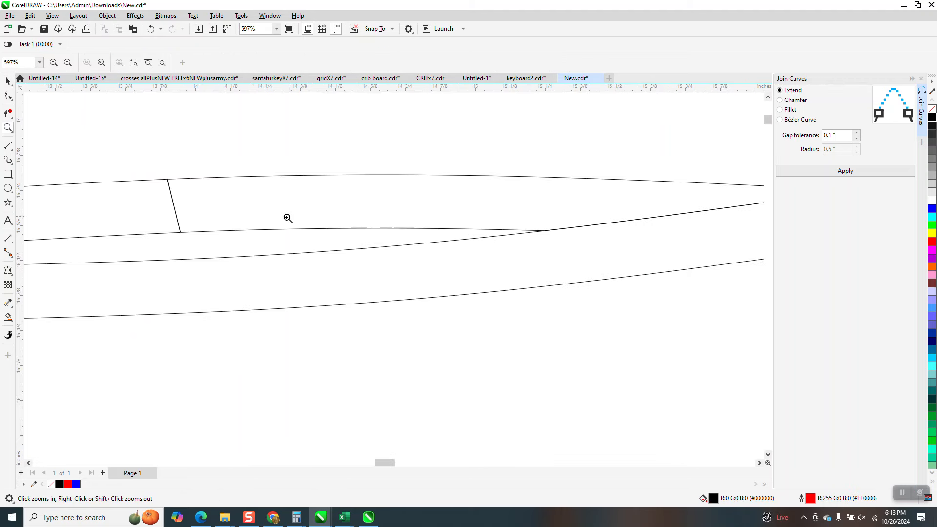
Try removing the short line across a strand with Virtual Segment Delete, and undo the deletion
{"action": "left_click", "coordinate": [8, 114]}
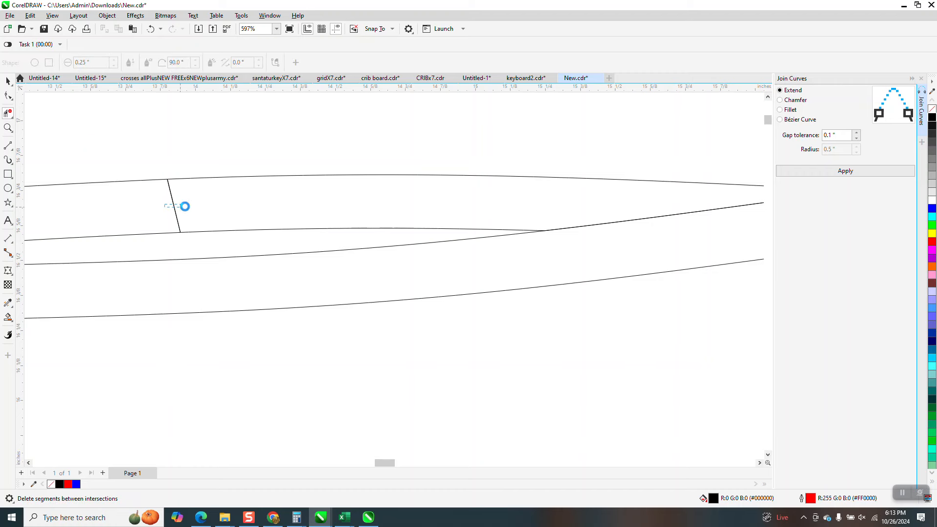
{"action": "left_click", "coordinate": [151, 28]}
{"action": "scroll", "coordinate": [239, 157], "scroll_direction": "down", "scroll_amount": 2}
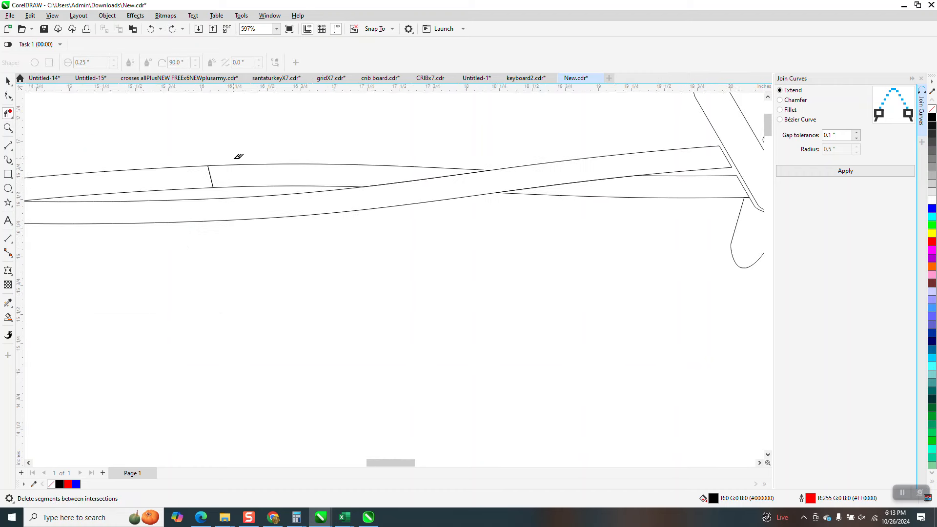
{"action": "scroll", "coordinate": [309, 247], "scroll_direction": "down", "scroll_amount": 8}
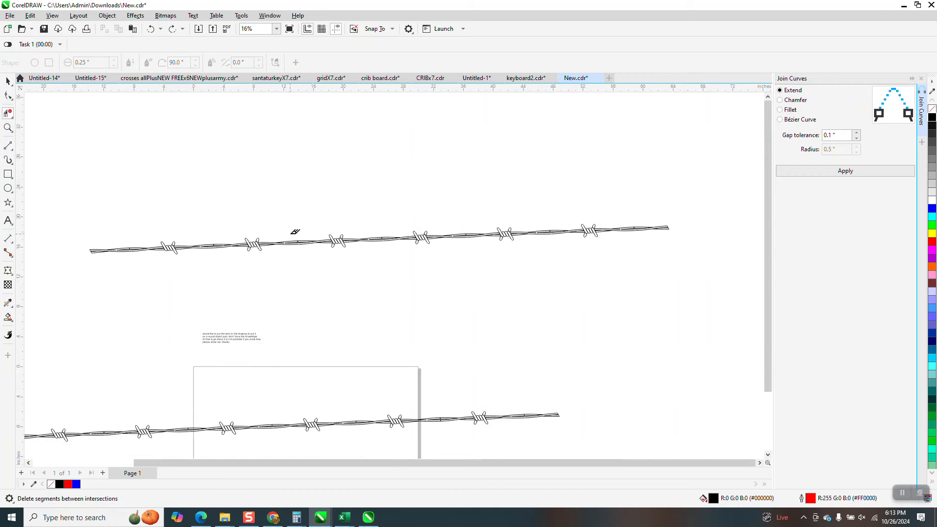
Fill the welded wire with solid black and remove its outline
{"action": "left_click", "coordinate": [8, 80]}
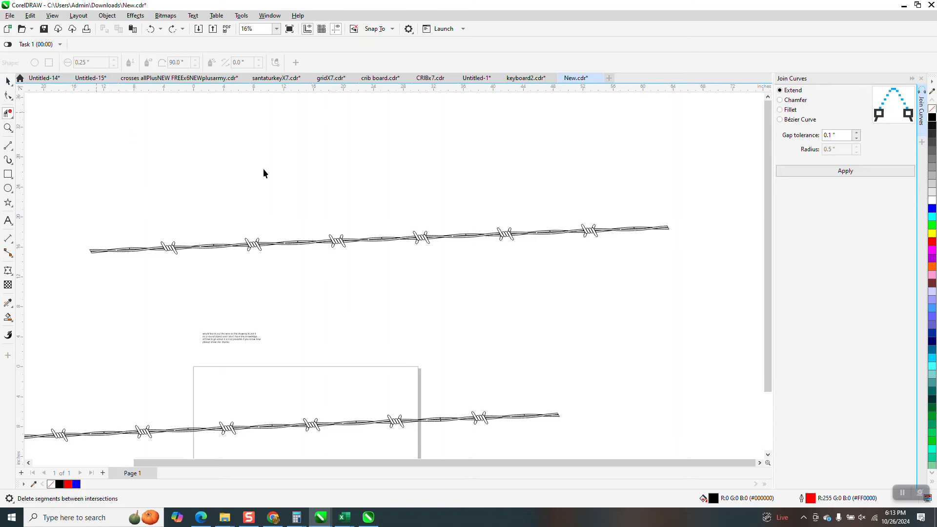
{"action": "left_click", "coordinate": [629, 234]}
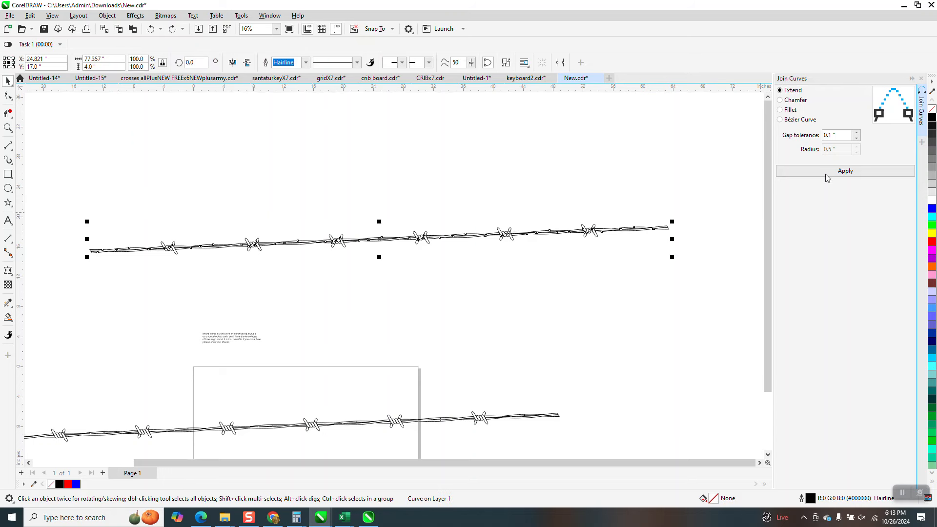
{"action": "left_click", "coordinate": [929, 124]}
{"action": "right_click", "coordinate": [932, 110]}
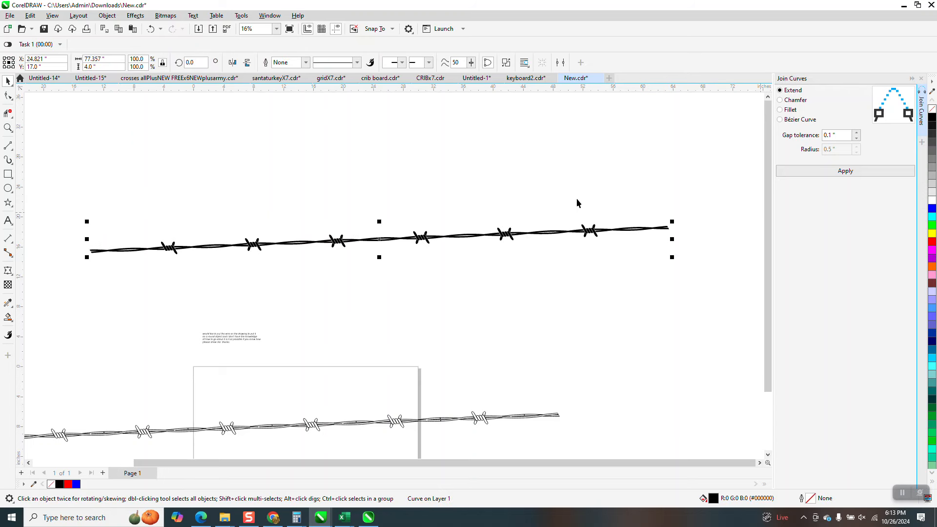
Save the black wire as an Artistic Media brush named wire2 in the Artistic Media folder
{"action": "scroll", "coordinate": [577, 203], "scroll_direction": "down", "scroll_amount": 2}
{"action": "left_click", "coordinate": [12, 164]}
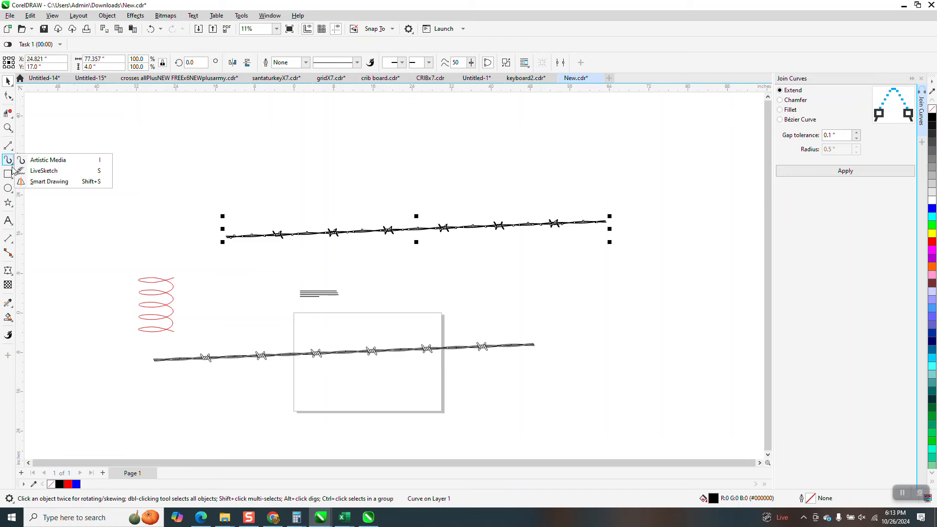
{"action": "left_click", "coordinate": [45, 160]}
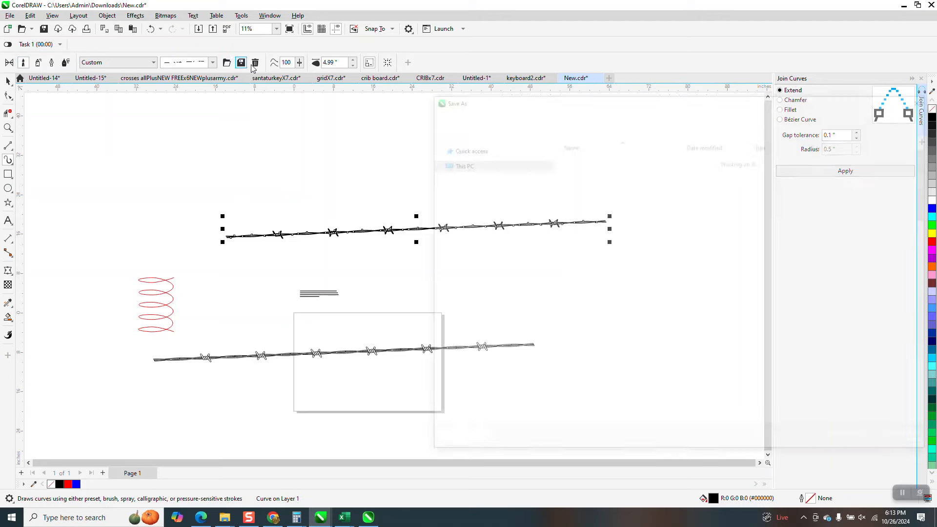
{"action": "left_click", "coordinate": [241, 63]}
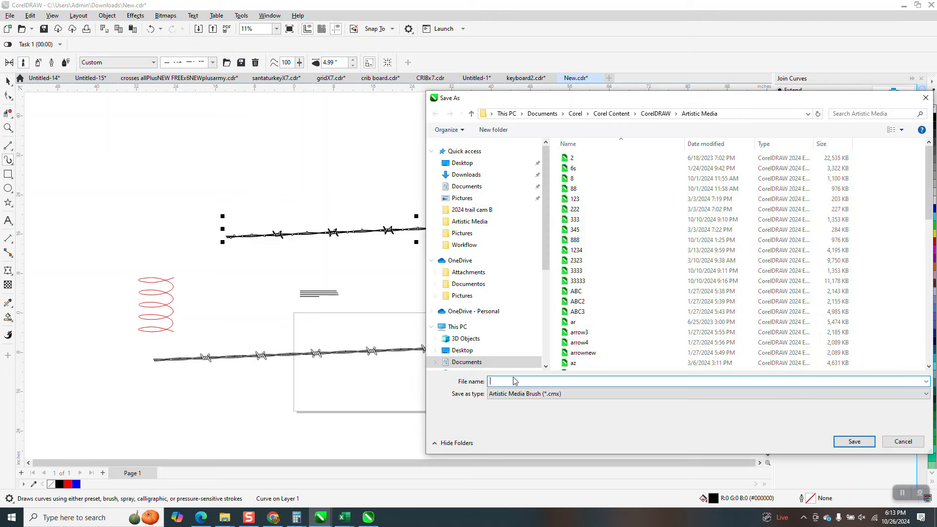
{"action": "type", "text": "w"}
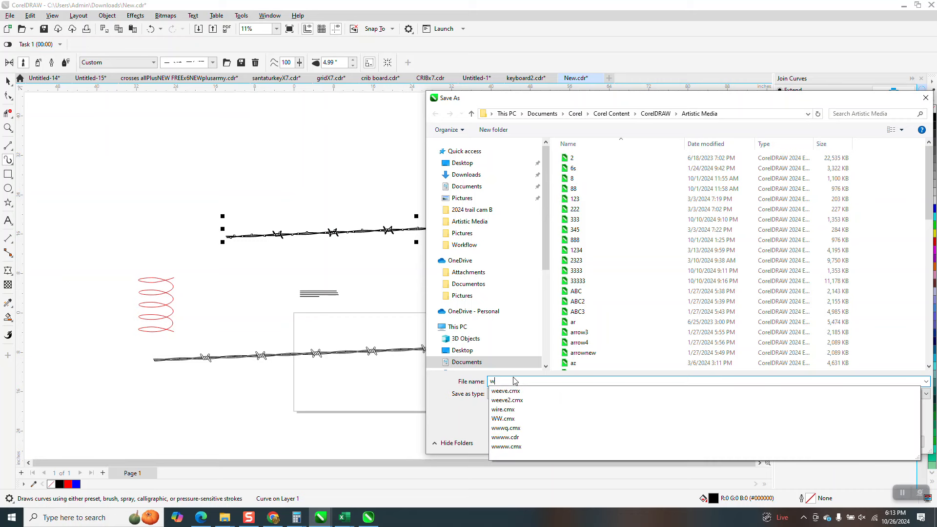
{"action": "type", "text": "ire2"}
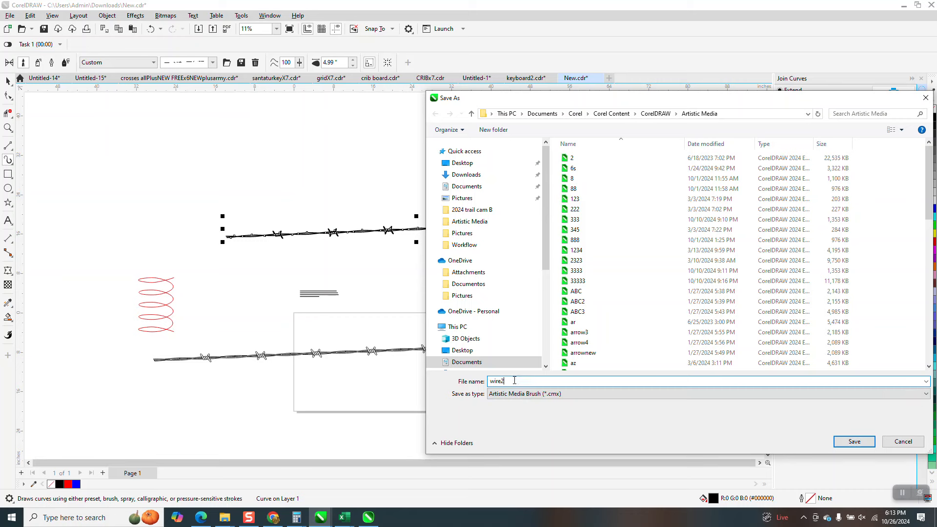
{"action": "left_click", "coordinate": [857, 442]}
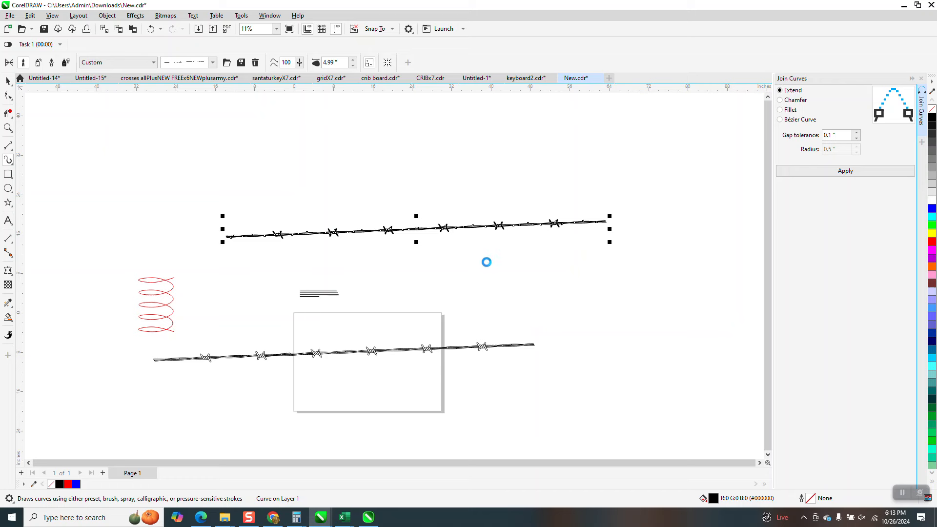
Apply the wire brush to the red spiral, adjust its stroke width, and inspect the wrapped wire
{"action": "left_click", "coordinate": [166, 287]}
{"action": "left_click", "coordinate": [353, 65]}
{"action": "left_click", "coordinate": [8, 128]}
{"action": "left_click_drag", "start_coordinate": [121, 255], "coordinate": [225, 340]}
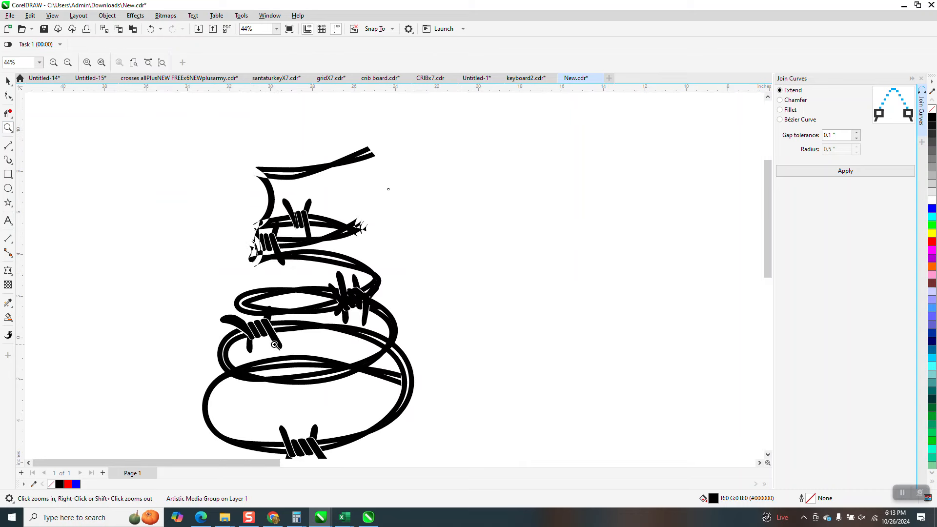
{"action": "scroll", "coordinate": [276, 349], "scroll_direction": "down", "scroll_amount": 1}
{"action": "right_click", "coordinate": [212, 191]}
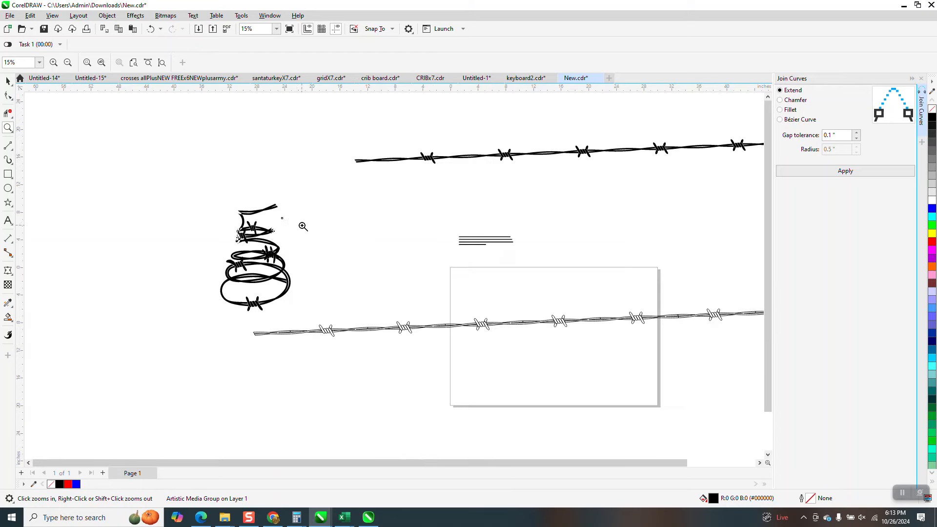
Delete the spiral wrapped in barbed wire
{"action": "left_click", "coordinate": [8, 81]}
{"action": "key", "text": "Delete"}
{"action": "scroll", "coordinate": [272, 204], "scroll_direction": "down", "scroll_amount": 2}
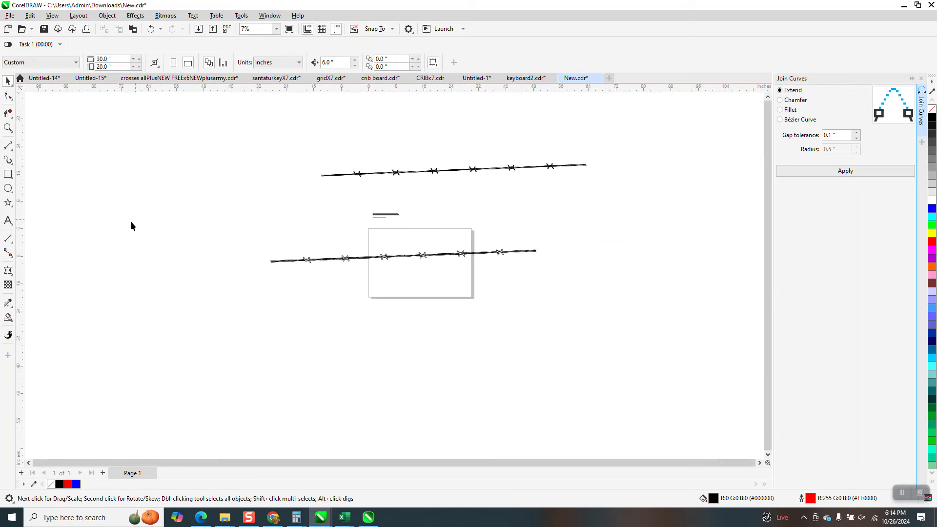
Draw a circle about 40.25 inches in diameter beside the wires, remove its fill, and convert it to curves
{"action": "left_click", "coordinate": [8, 188]}
{"action": "left_click_drag", "start_coordinate": [254, 155], "coordinate": [110, 299]}
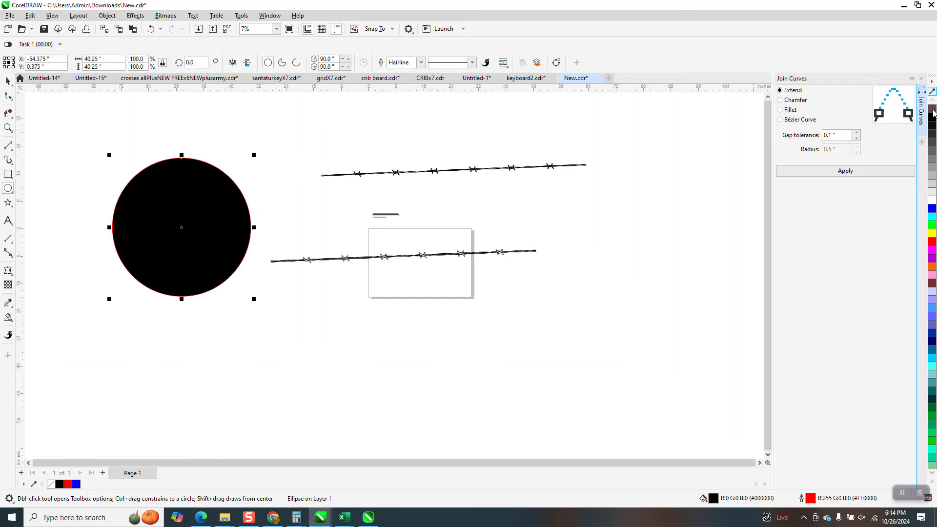
{"action": "left_click", "coordinate": [932, 111]}
{"action": "left_click", "coordinate": [7, 81]}
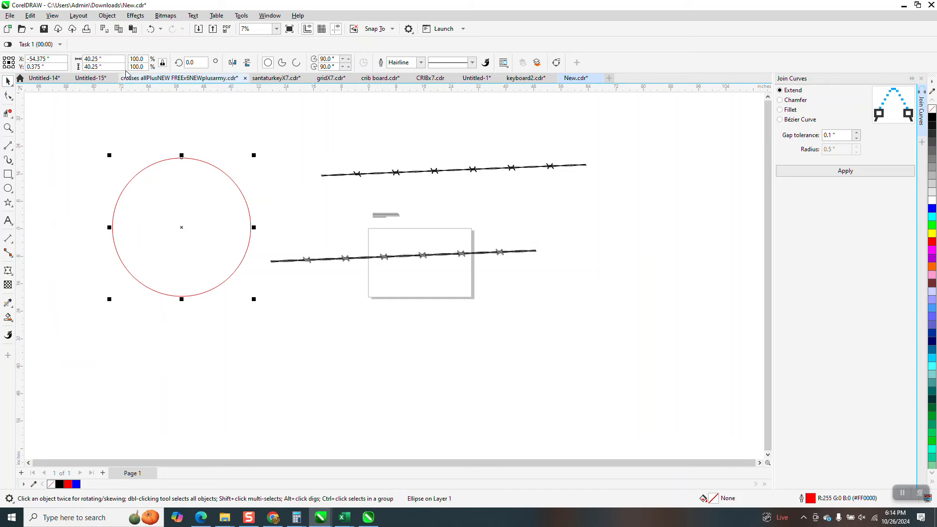
{"action": "left_click", "coordinate": [107, 15]}
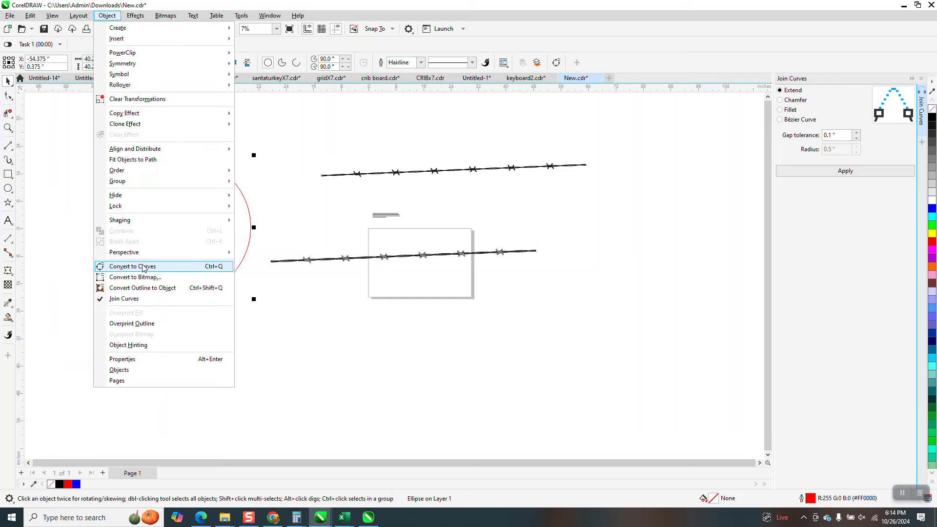
{"action": "key", "text": "Escape"}
{"action": "key", "text": "ctrl+q"}
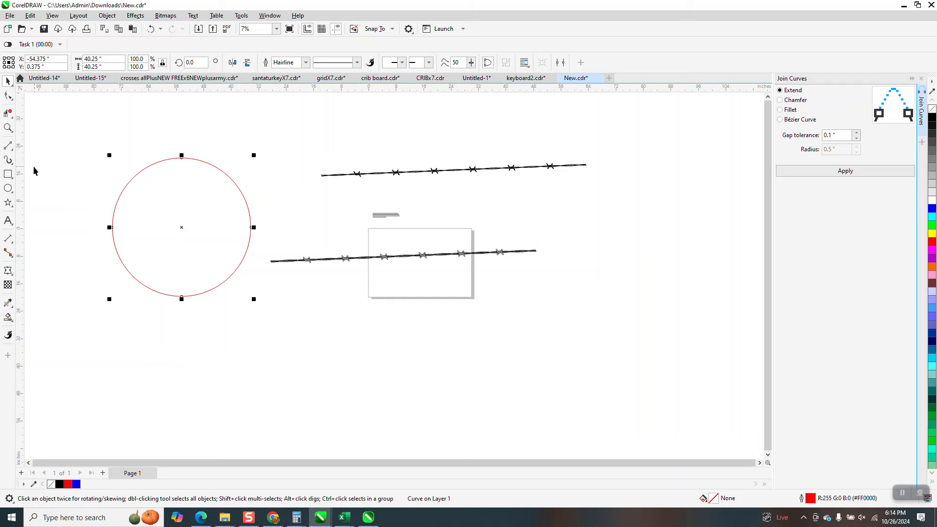
Apply the wire brush to the circle with a 4.97-inch stroke width and inspect where the stroke's ends meet
{"action": "left_click", "coordinate": [7, 160]}
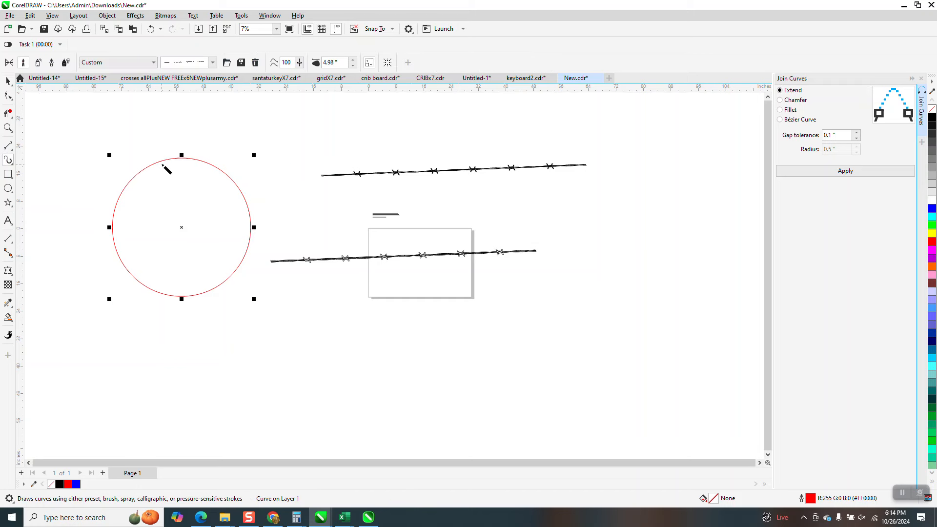
{"action": "left_click", "coordinate": [352, 66]}
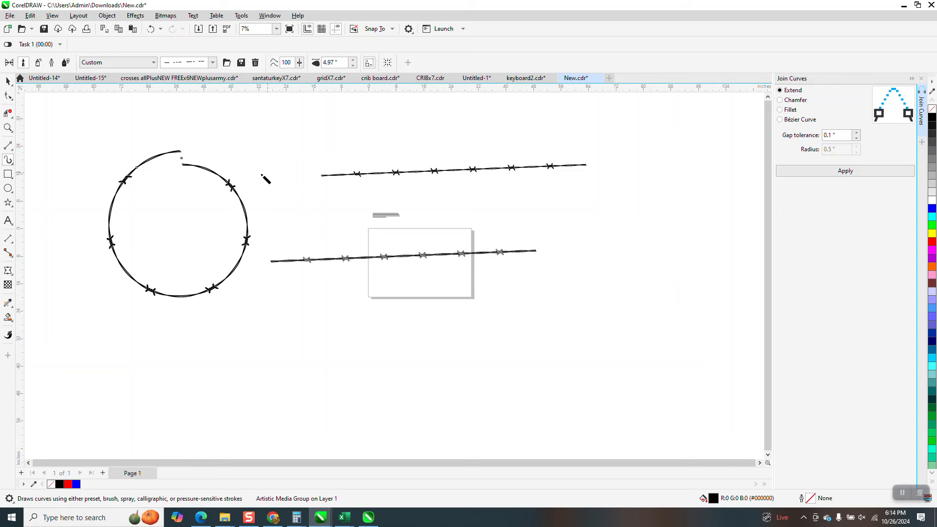
{"action": "left_click", "coordinate": [8, 128]}
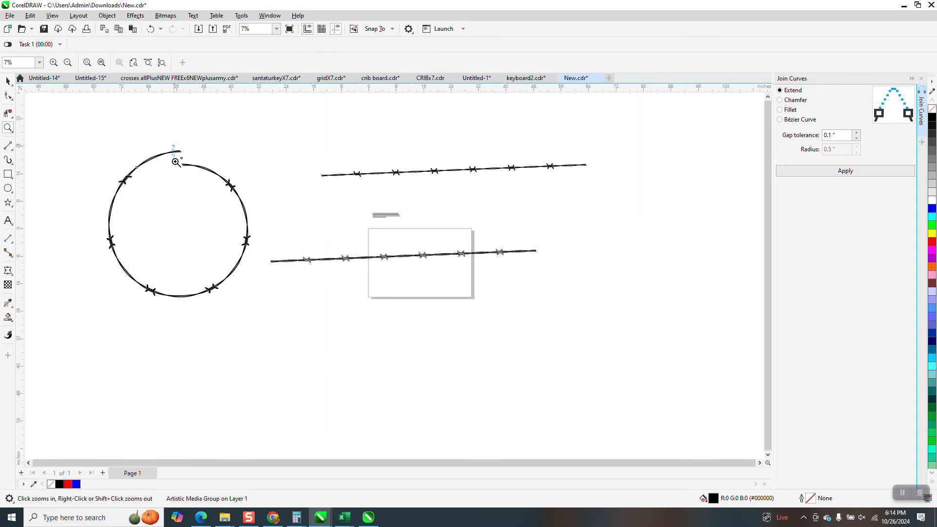
{"action": "left_click_drag", "start_coordinate": [171, 149], "coordinate": [205, 173]}
{"action": "scroll", "coordinate": [282, 188], "scroll_direction": "down", "scroll_amount": 3}
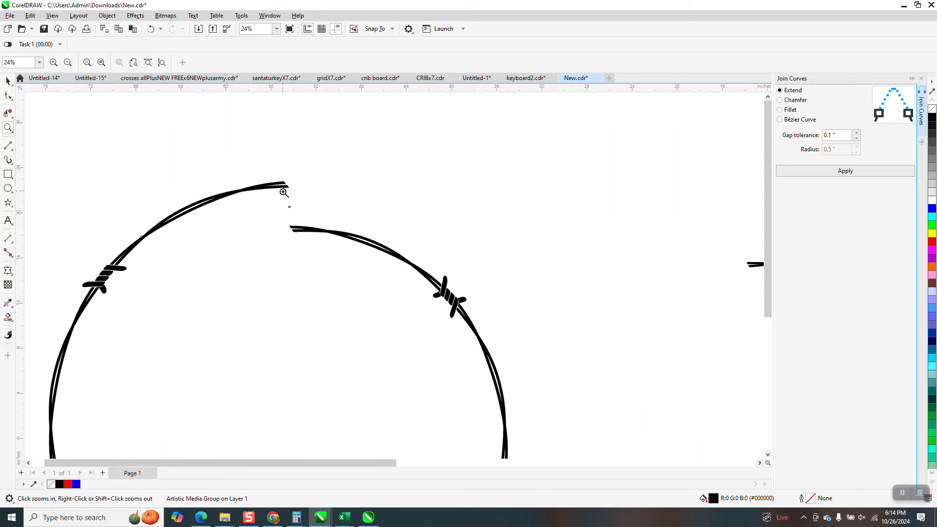
Delete the circle wrapped in barbed wire
{"action": "left_click", "coordinate": [8, 81]}
{"action": "scroll", "coordinate": [288, 188], "scroll_direction": "down", "scroll_amount": 1}
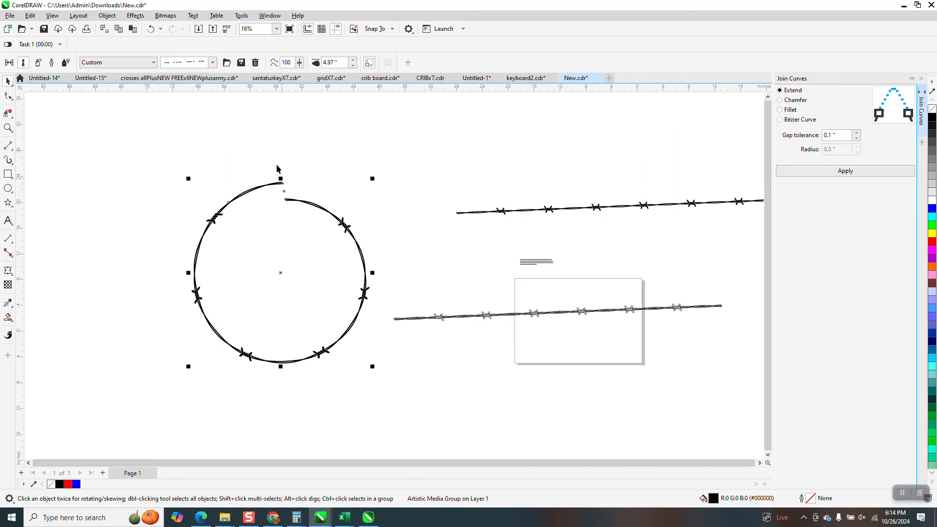
{"action": "key", "text": "Delete"}
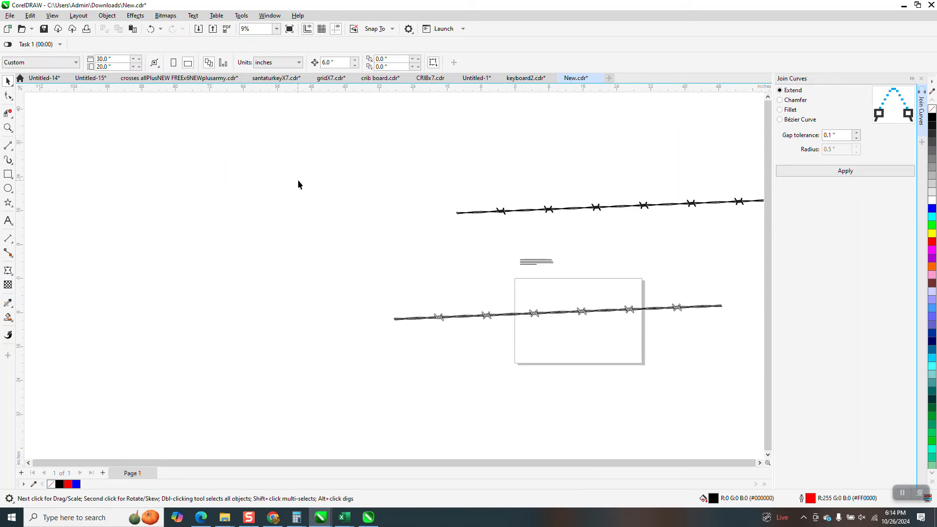
{"action": "scroll", "coordinate": [385, 176], "scroll_direction": "down", "scroll_amount": 3}
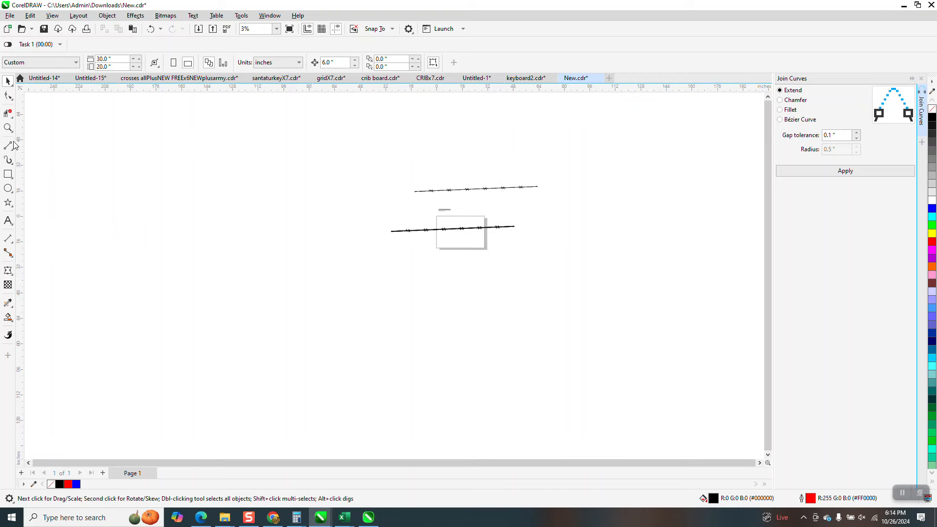
Sketch a tall looping coil about 25 by 72 inches beside the wires using LiveSketch with smoothing set to 100
{"action": "left_click", "coordinate": [444, 210]}
{"action": "left_click", "coordinate": [9, 128]}
{"action": "left_click_drag", "start_coordinate": [395, 175], "coordinate": [576, 246]}
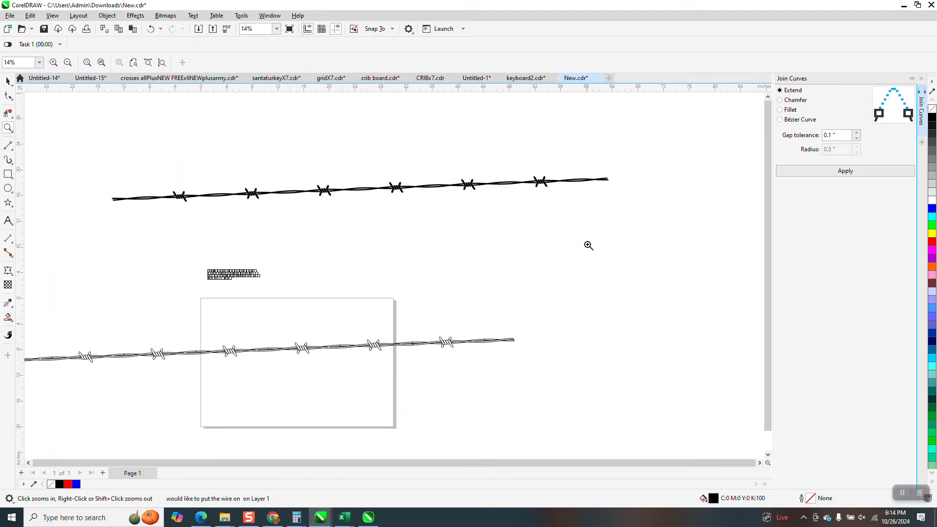
{"action": "scroll", "coordinate": [588, 246], "scroll_direction": "down", "scroll_amount": 2}
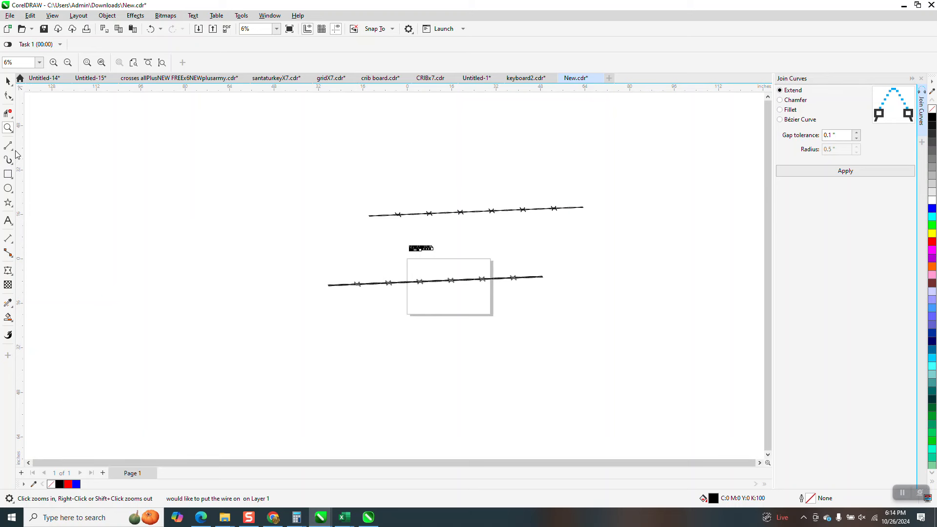
{"action": "left_click", "coordinate": [14, 193]}
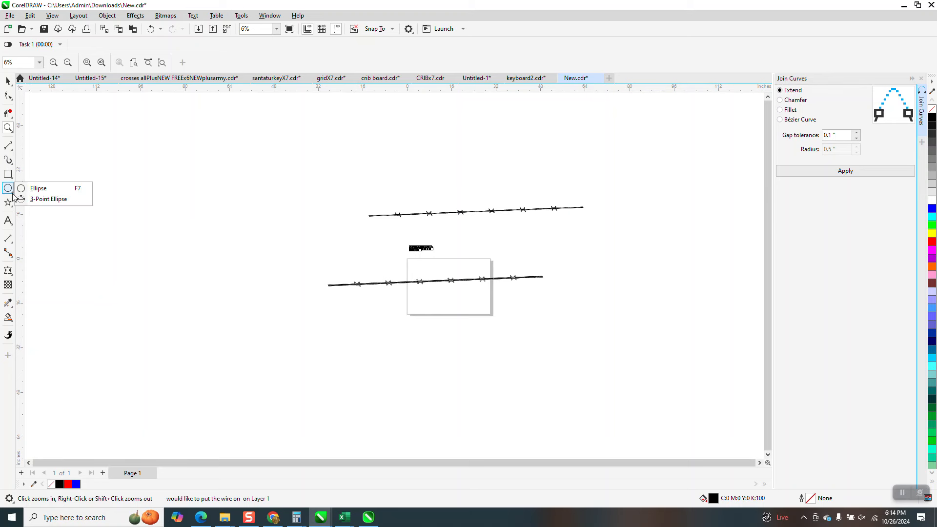
{"action": "mouse_move", "coordinate": [12, 165]}
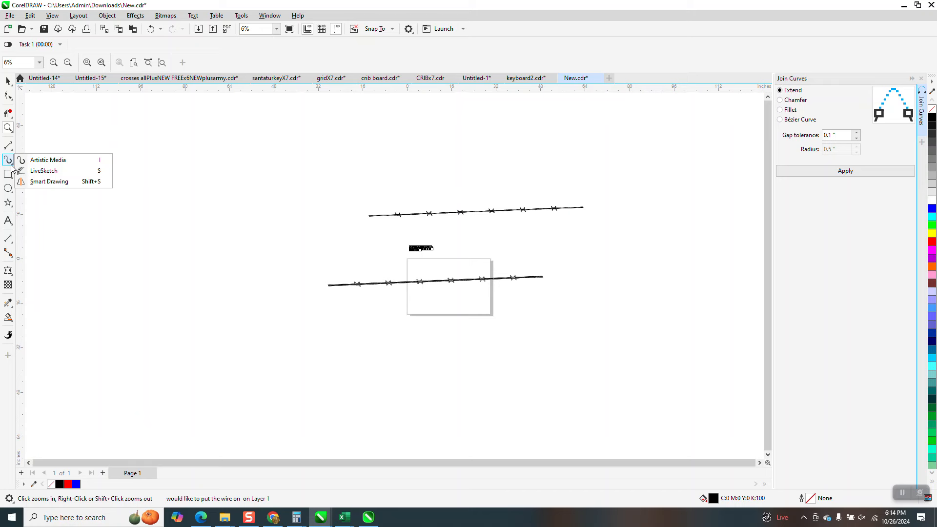
{"action": "left_click", "coordinate": [42, 171]}
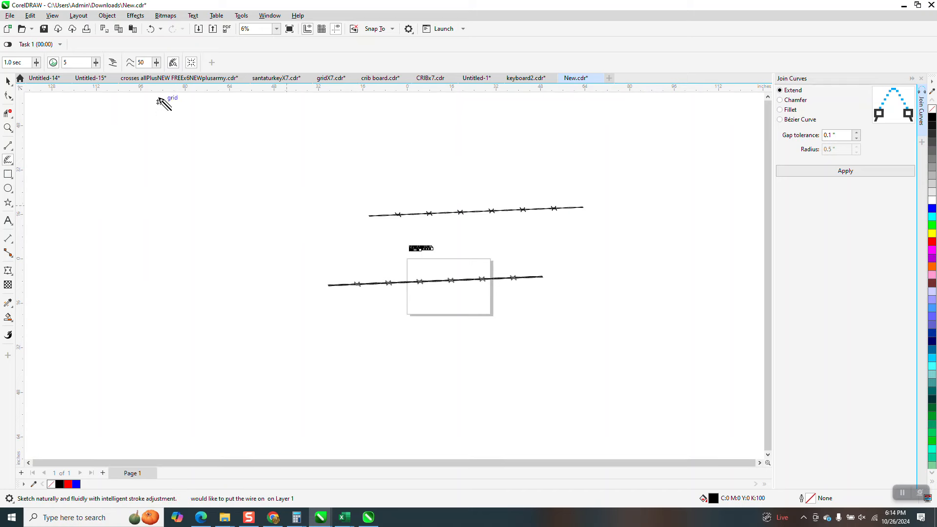
{"action": "type", "text": "100"}
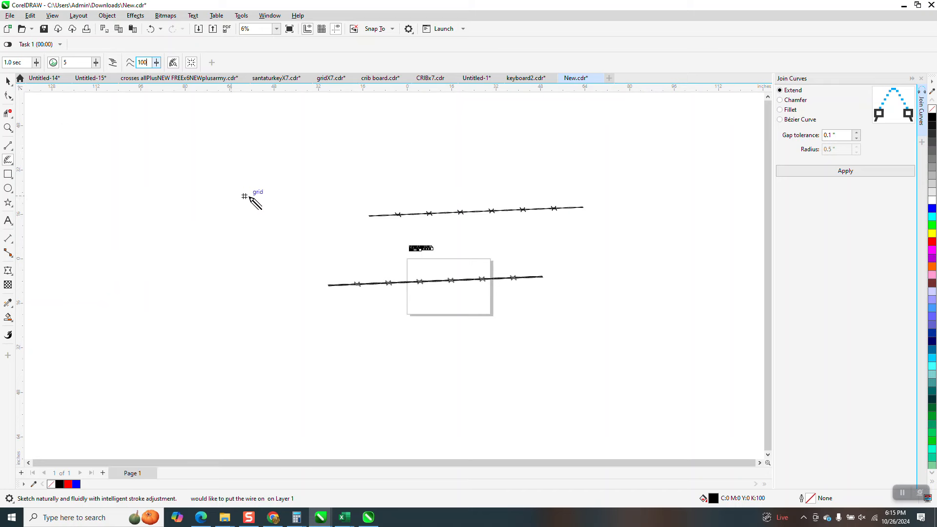
{"action": "key", "text": "Return"}
{"action": "mouse_move", "coordinate": [253, 197]}
{"action": "left_mouse_down"}
{"action": "mouse_move", "coordinate": [214, 202]}
{"action": "mouse_move", "coordinate": [199, 220]}
{"action": "mouse_move", "coordinate": [220, 238]}
{"action": "mouse_move", "coordinate": [246, 236]}
{"action": "mouse_move", "coordinate": [233, 218]}
{"action": "mouse_move", "coordinate": [205, 222]}
{"action": "mouse_move", "coordinate": [195, 247]}
{"action": "mouse_move", "coordinate": [201, 271]}
{"action": "mouse_move", "coordinate": [219, 283]}
{"action": "mouse_move", "coordinate": [236, 285]}
{"action": "mouse_move", "coordinate": [245, 272]}
{"action": "mouse_move", "coordinate": [210, 253]}
{"action": "mouse_move", "coordinate": [188, 270]}
{"action": "mouse_move", "coordinate": [191, 293]}
{"action": "mouse_move", "coordinate": [214, 316]}
{"action": "mouse_move", "coordinate": [241, 306]}
{"action": "mouse_move", "coordinate": [232, 296]}
{"action": "mouse_move", "coordinate": [204, 299]}
{"action": "mouse_move", "coordinate": [197, 324]}
{"action": "mouse_move", "coordinate": [208, 347]}
{"action": "mouse_move", "coordinate": [238, 357]}
{"action": "mouse_move", "coordinate": [249, 347]}
{"action": "mouse_move", "coordinate": [240, 334]}
{"action": "mouse_move", "coordinate": [211, 335]}
{"action": "mouse_move", "coordinate": [200, 356]}
{"action": "mouse_move", "coordinate": [209, 390]}
{"action": "mouse_move", "coordinate": [238, 393]}
{"action": "mouse_move", "coordinate": [251, 382]}
{"action": "mouse_move", "coordinate": [219, 377]}
{"action": "mouse_move", "coordinate": [194, 391]}
{"action": "left_mouse_up"}
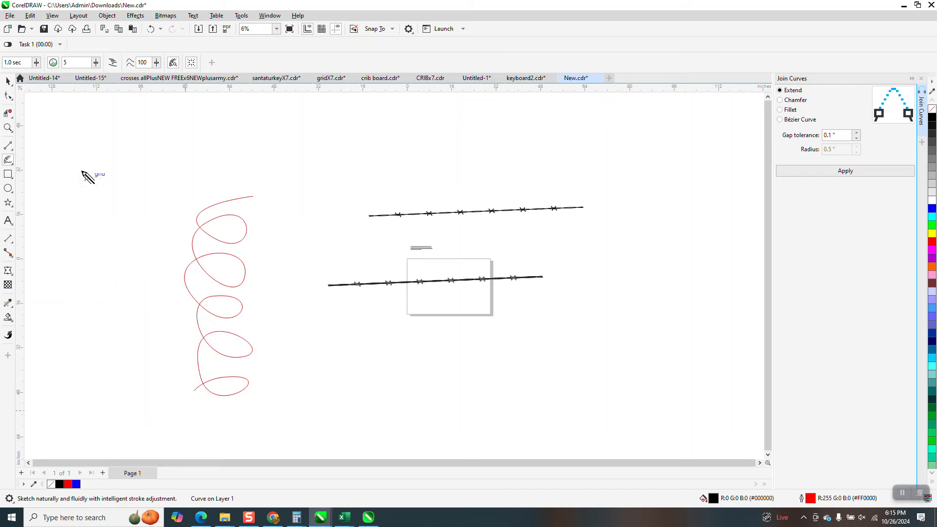
Move the red coil closer to the wires and shift the outlined wire toward the page's lower right
{"action": "key", "text": "space"}
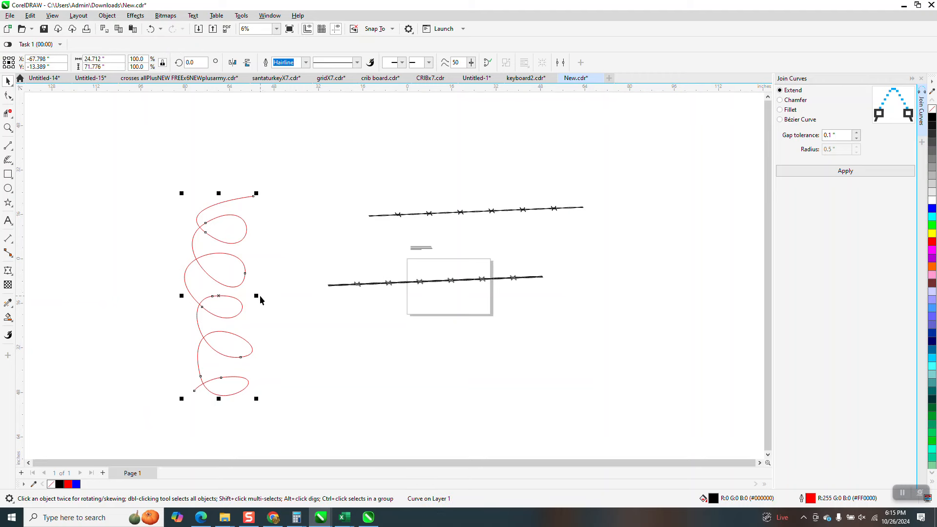
{"action": "left_click_drag", "start_coordinate": [223, 301], "coordinate": [268, 286]}
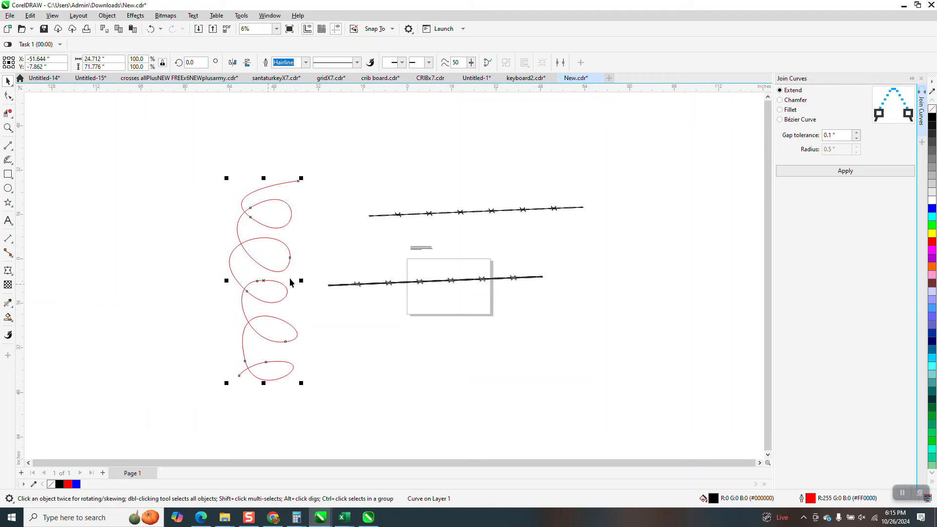
{"action": "left_click_drag", "start_coordinate": [334, 288], "coordinate": [483, 306]}
Replace the Join Curves docker with the Properties docker and check the red coil's curve length
{"action": "left_click", "coordinate": [412, 216]}
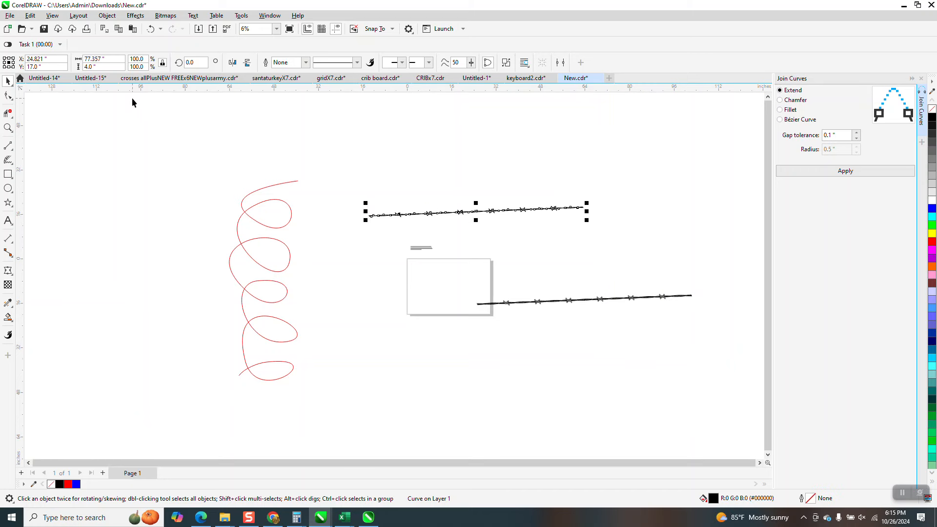
{"action": "left_click", "coordinate": [259, 188]}
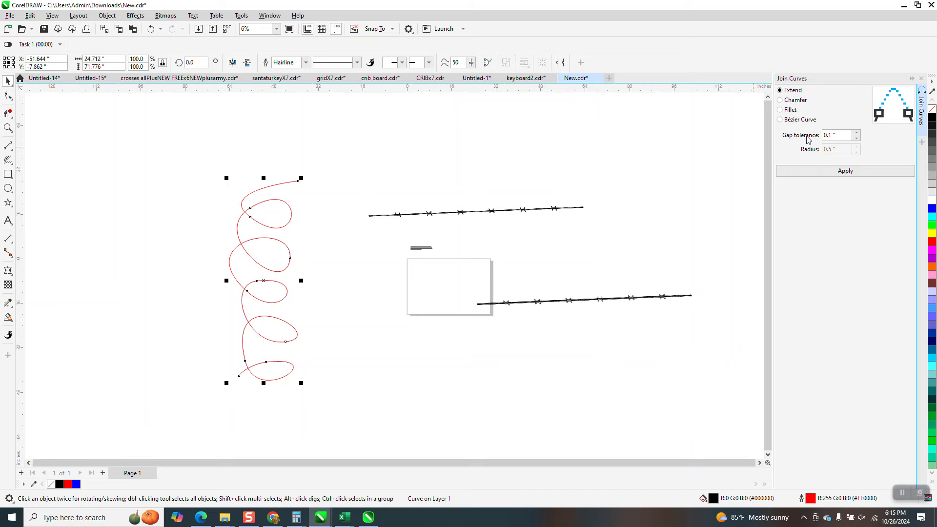
{"action": "left_click", "coordinate": [921, 78]}
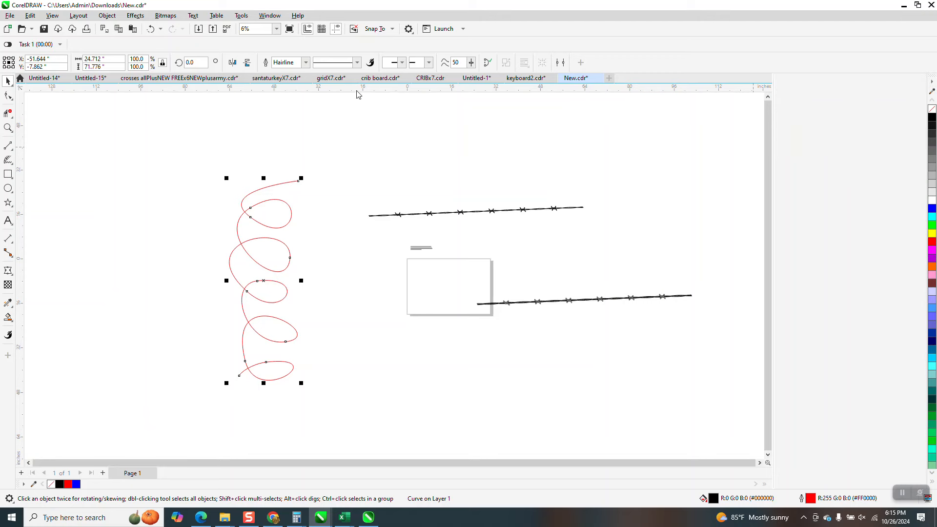
{"action": "left_click", "coordinate": [277, 16]}
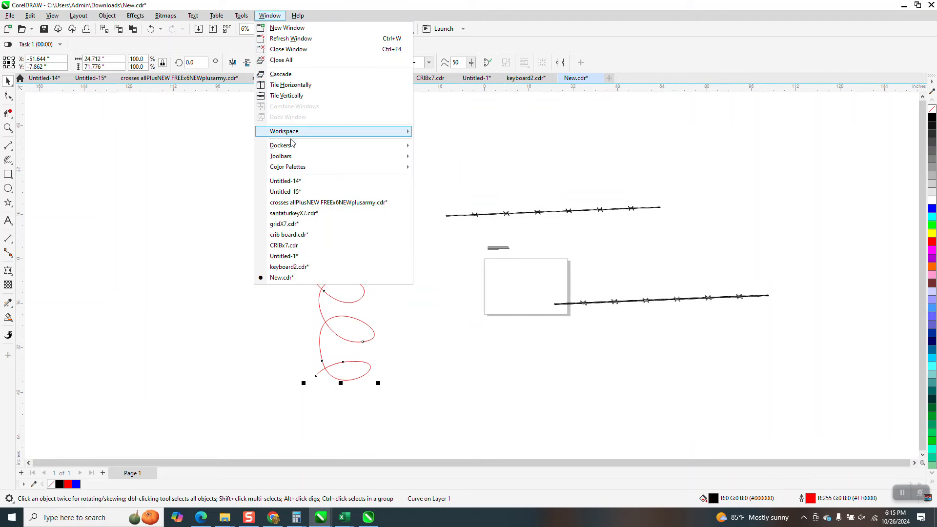
{"action": "mouse_move", "coordinate": [292, 145]}
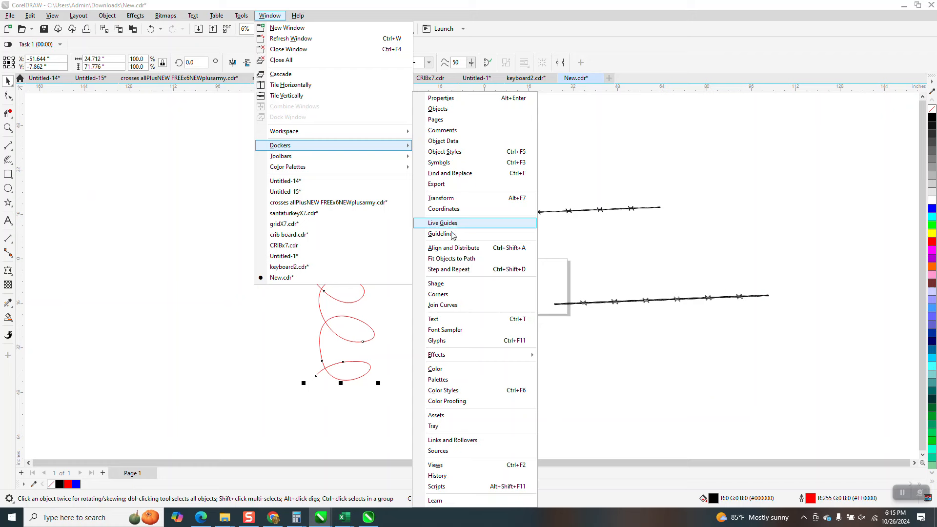
{"action": "left_click", "coordinate": [461, 105]}
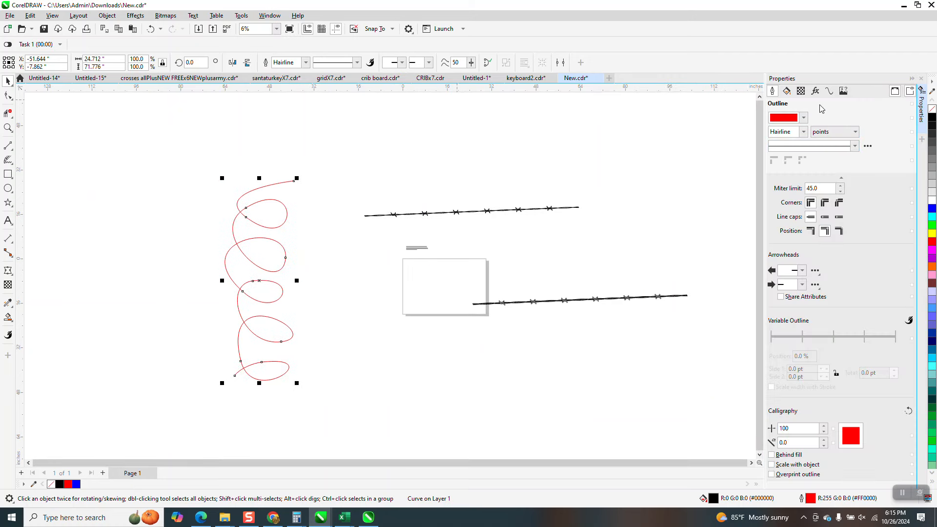
{"action": "left_click", "coordinate": [829, 91]}
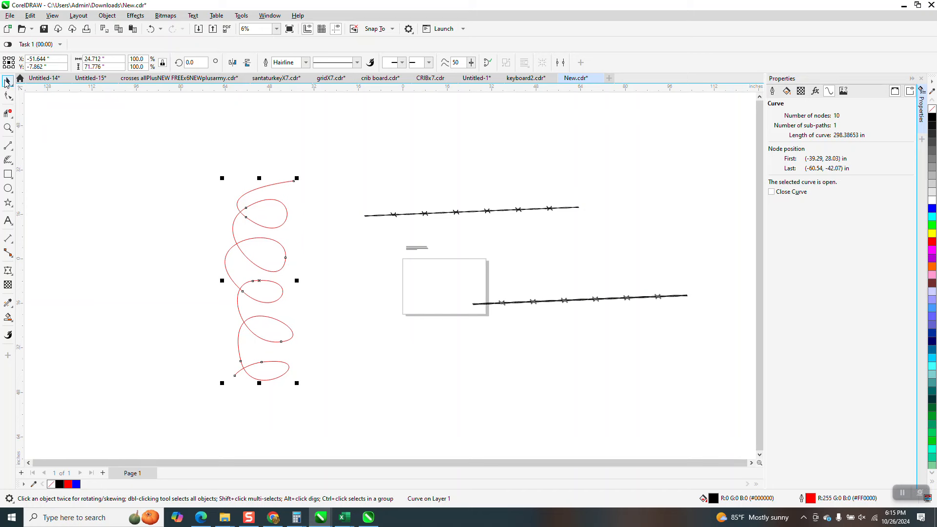
Delete the large red coil and sketch a smaller one about 28.5 inches tall beside the wires with LiveSketch
{"action": "key", "text": "Delete"}
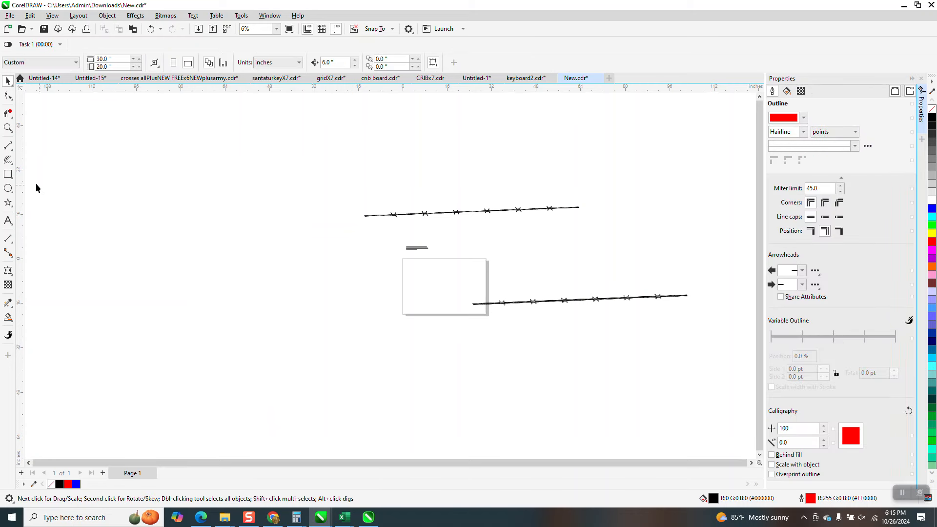
{"action": "left_click", "coordinate": [11, 165]}
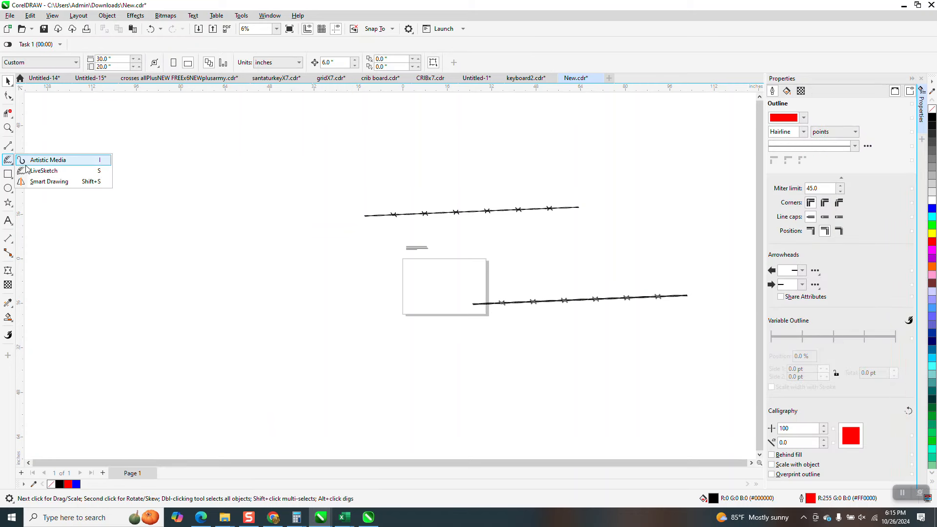
{"action": "left_click", "coordinate": [37, 169]}
{"action": "mouse_move", "coordinate": [325, 215]}
{"action": "left_mouse_down"}
{"action": "mouse_move", "coordinate": [326, 229]}
{"action": "mouse_move", "coordinate": [309, 242]}
{"action": "mouse_move", "coordinate": [327, 249]}
{"action": "mouse_move", "coordinate": [308, 252]}
{"action": "mouse_move", "coordinate": [327, 270]}
{"action": "mouse_move", "coordinate": [314, 265]}
{"action": "mouse_move", "coordinate": [313, 292]}
{"action": "left_mouse_up"}
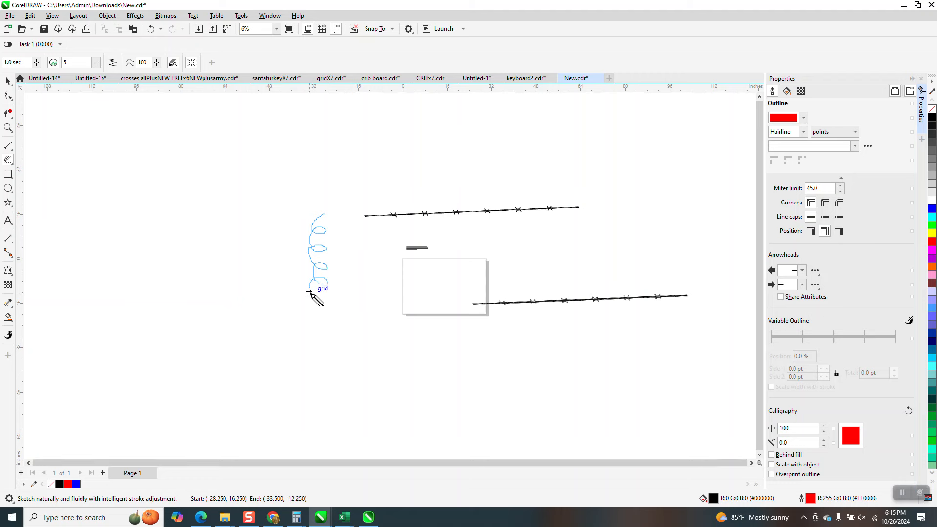
Delete the small freehand curve beside the wires
{"action": "left_click", "coordinate": [9, 96]}
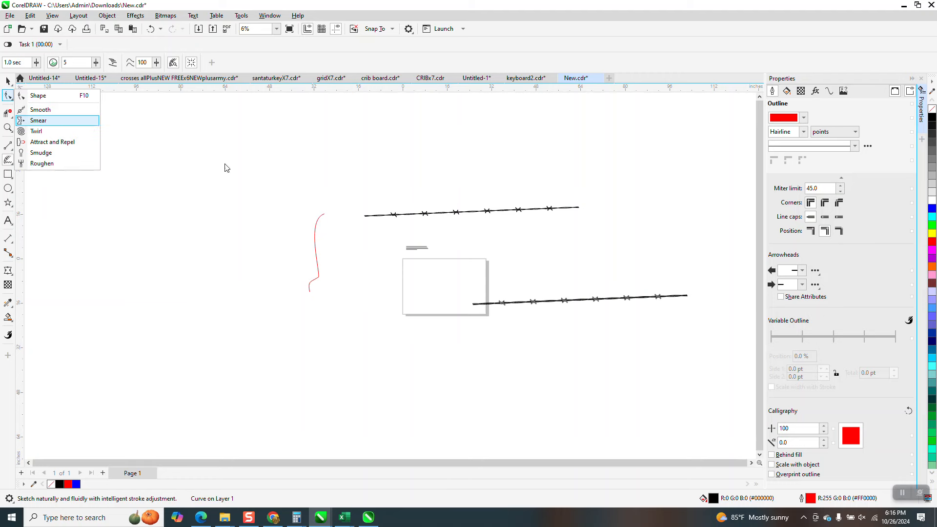
{"action": "left_click", "coordinate": [7, 81]}
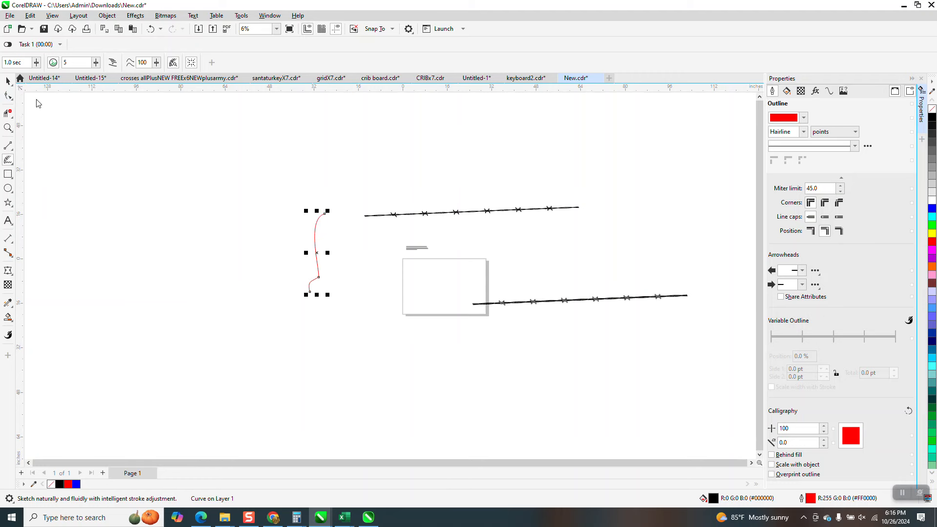
{"action": "key", "text": "Delete"}
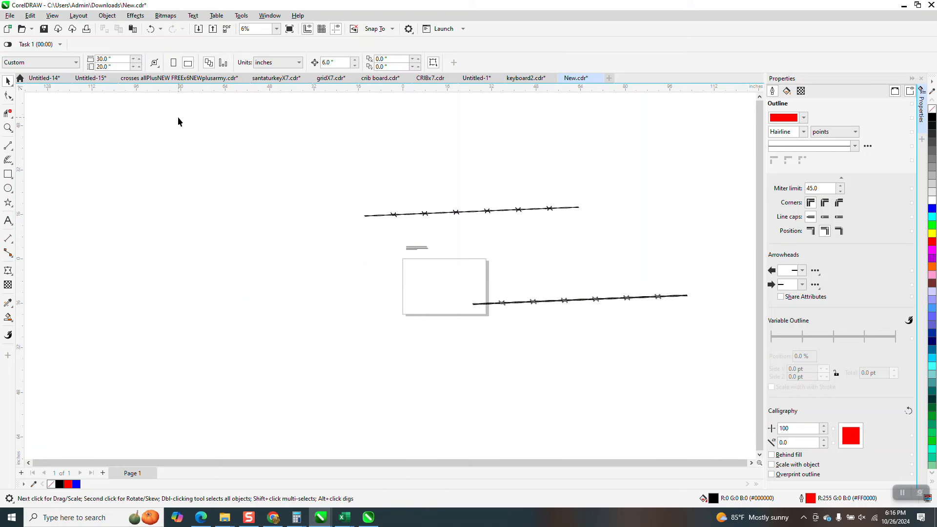
Activate the LiveSketch tool and set its curve smoothing to 50
{"action": "left_click", "coordinate": [8, 160]}
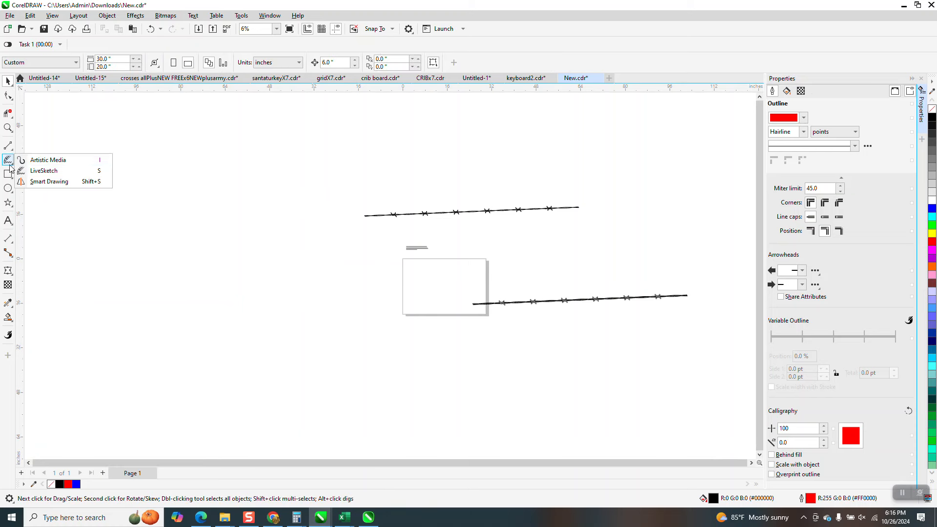
{"action": "left_click", "coordinate": [43, 171]}
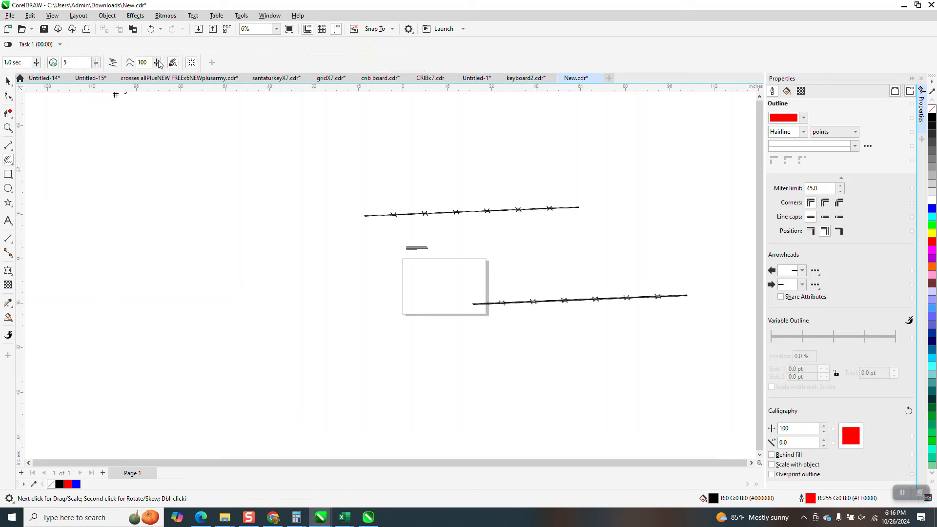
{"action": "left_click", "coordinate": [147, 62]}
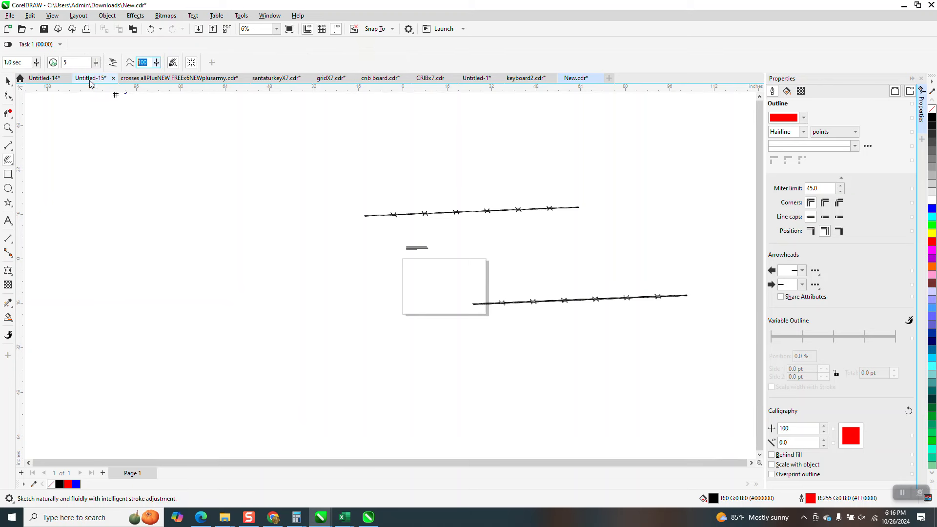
{"action": "type", "text": "40"}
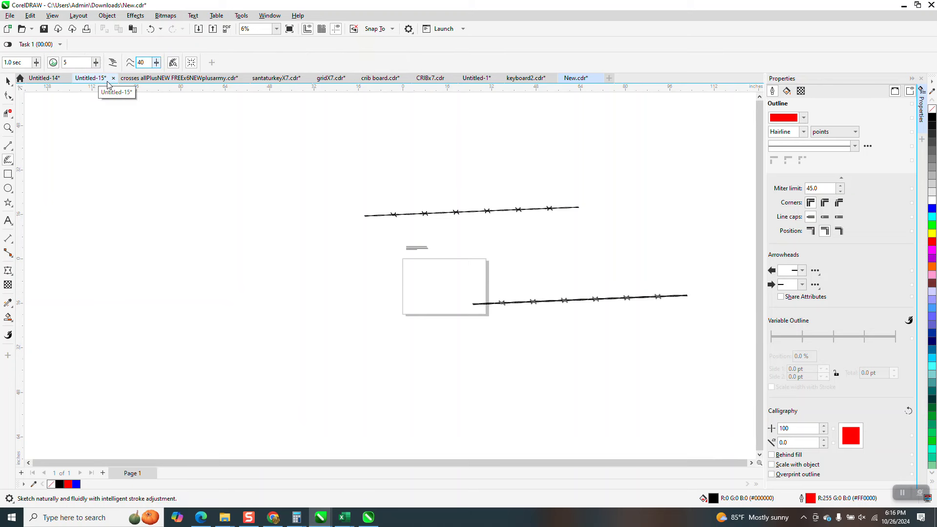
{"action": "key", "text": "Return"}
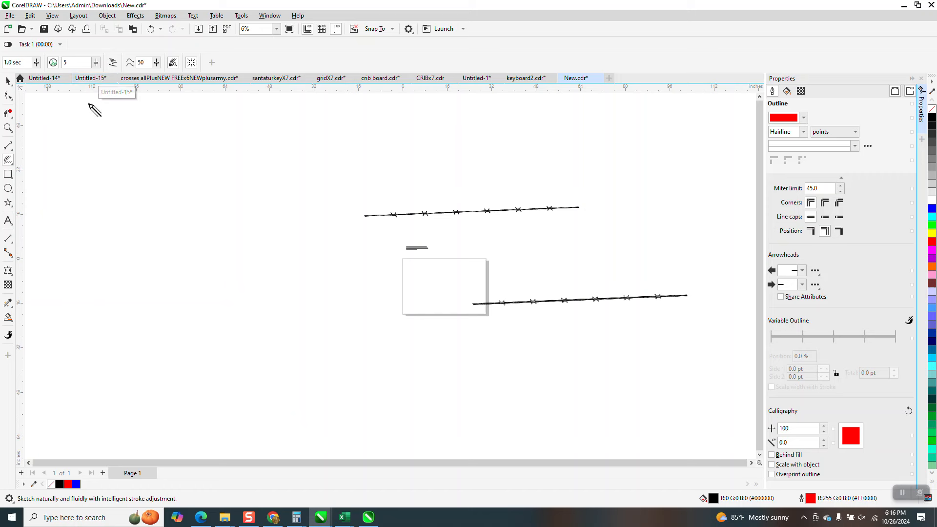
Sketch a three-loop coil about 6.9 by 15.9 inches beside the filled barbed wire with LiveSketch and check its curve length
{"action": "left_click", "coordinate": [367, 291]}
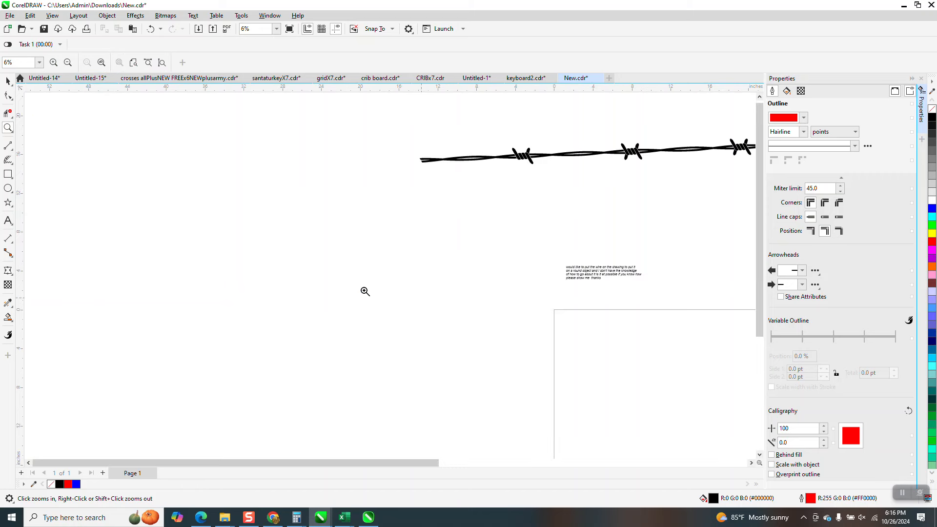
{"action": "left_click", "coordinate": [13, 165]}
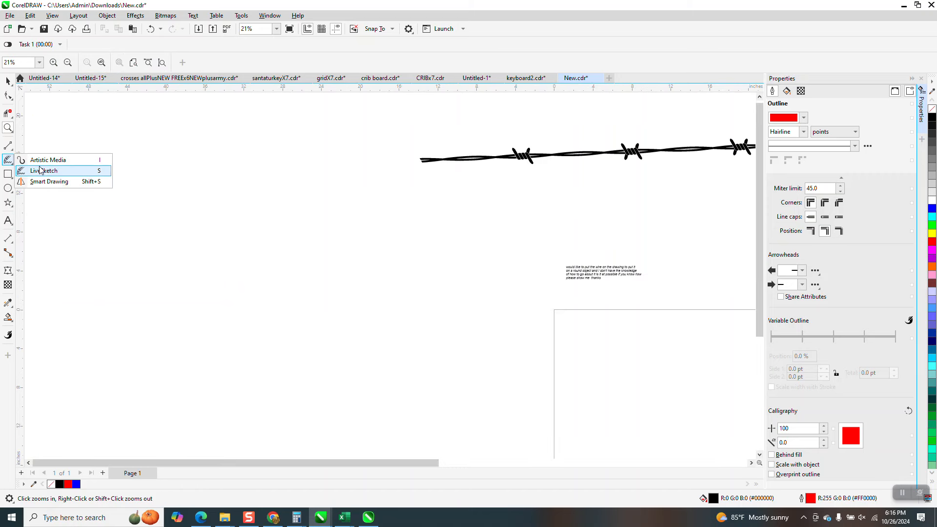
{"action": "left_click", "coordinate": [44, 171]}
{"action": "mouse_move", "coordinate": [399, 201]}
{"action": "left_mouse_down"}
{"action": "mouse_move", "coordinate": [345, 218]}
{"action": "mouse_move", "coordinate": [346, 244]}
{"action": "mouse_move", "coordinate": [389, 253]}
{"action": "mouse_move", "coordinate": [391, 241]}
{"action": "mouse_move", "coordinate": [353, 231]}
{"action": "mouse_move", "coordinate": [339, 246]}
{"action": "mouse_move", "coordinate": [351, 283]}
{"action": "mouse_move", "coordinate": [382, 285]}
{"action": "mouse_move", "coordinate": [373, 273]}
{"action": "mouse_move", "coordinate": [341, 276]}
{"action": "mouse_move", "coordinate": [345, 310]}
{"action": "mouse_move", "coordinate": [377, 326]}
{"action": "mouse_move", "coordinate": [384, 314]}
{"action": "mouse_move", "coordinate": [348, 305]}
{"action": "mouse_move", "coordinate": [333, 322]}
{"action": "mouse_move", "coordinate": [336, 354]}
{"action": "left_mouse_up"}
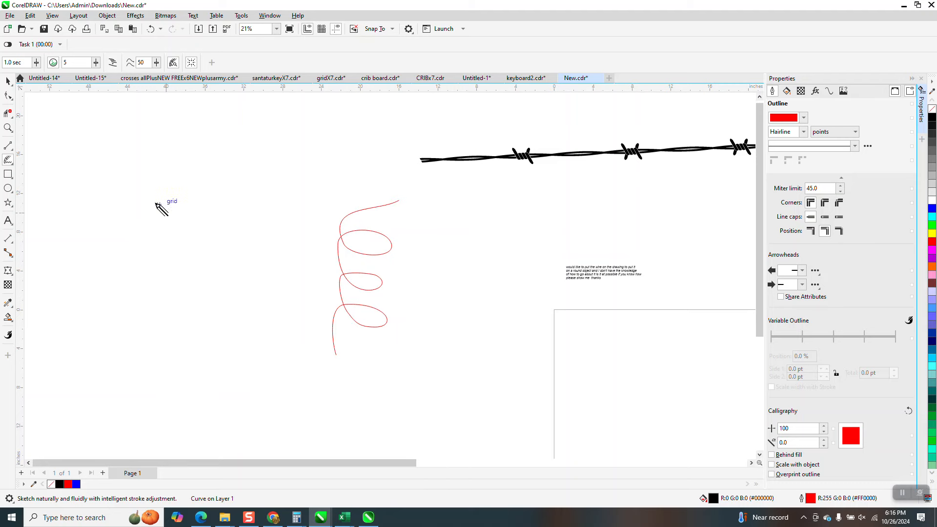
{"action": "left_click", "coordinate": [8, 82]}
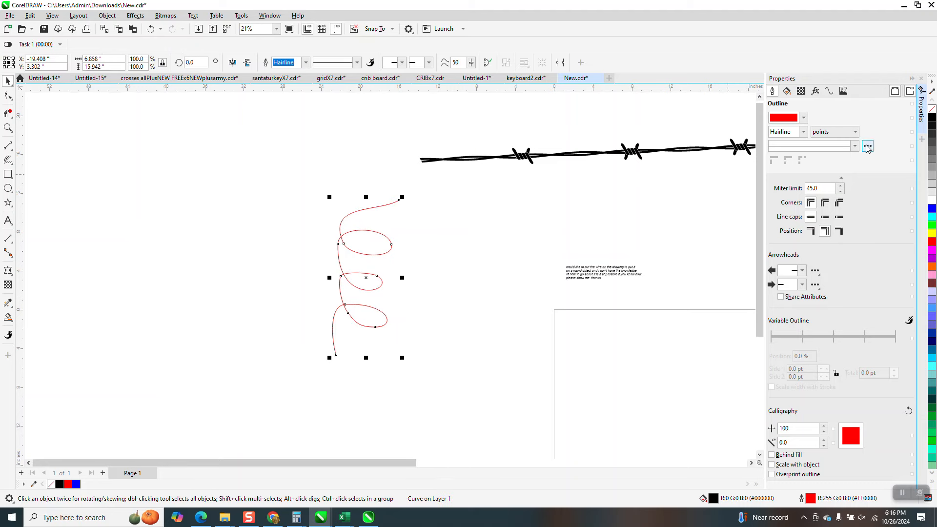
{"action": "left_click", "coordinate": [829, 91]}
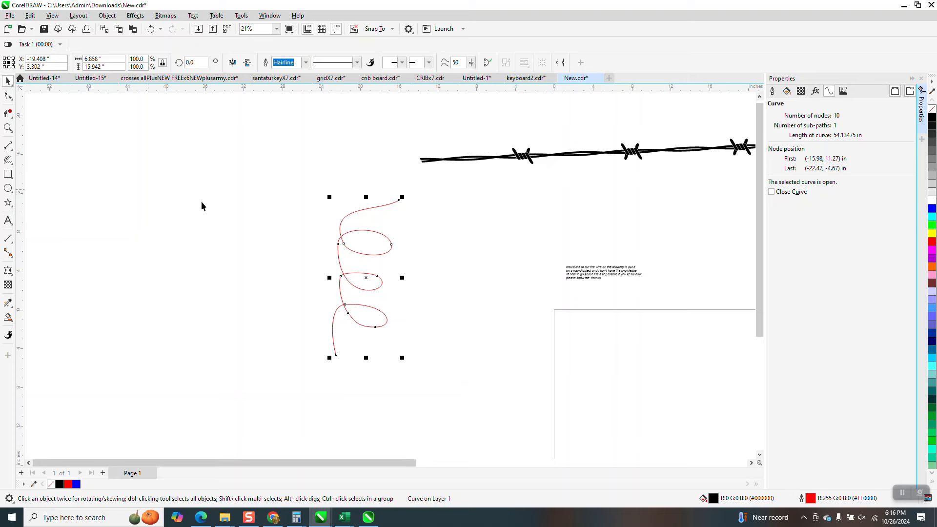
Sketch a five-loop coil about 6.8 by 24.4 inches beside the shorter one, shift it slightly upward, and check its curve length
{"action": "left_click", "coordinate": [14, 168]}
{"action": "left_click", "coordinate": [42, 169]}
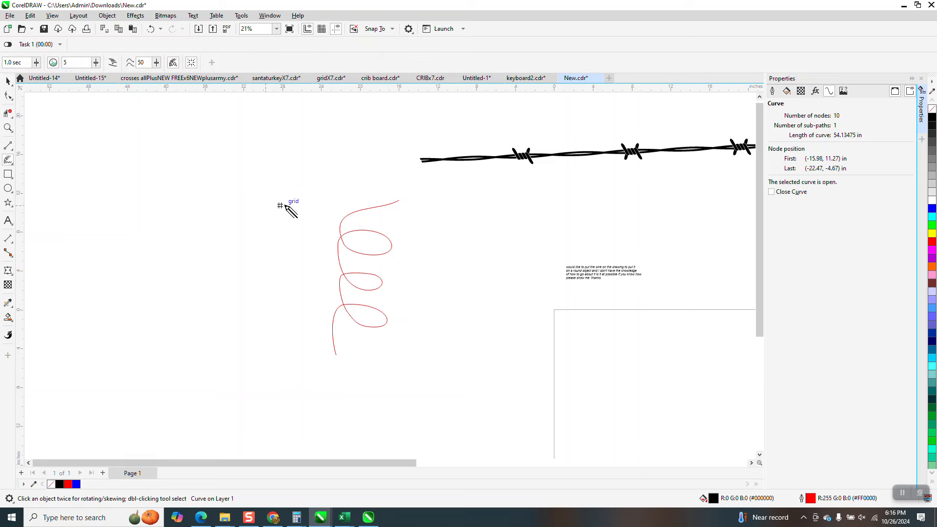
{"action": "mouse_move", "coordinate": [300, 201]}
{"action": "left_mouse_down"}
{"action": "mouse_move", "coordinate": [239, 218]}
{"action": "mouse_move", "coordinate": [246, 240]}
{"action": "mouse_move", "coordinate": [288, 242]}
{"action": "mouse_move", "coordinate": [256, 225]}
{"action": "mouse_move", "coordinate": [236, 247]}
{"action": "mouse_move", "coordinate": [236, 283]}
{"action": "mouse_move", "coordinate": [287, 290]}
{"action": "mouse_move", "coordinate": [278, 268]}
{"action": "mouse_move", "coordinate": [233, 271]}
{"action": "mouse_move", "coordinate": [228, 305]}
{"action": "mouse_move", "coordinate": [263, 348]}
{"action": "mouse_move", "coordinate": [292, 332]}
{"action": "mouse_move", "coordinate": [284, 320]}
{"action": "mouse_move", "coordinate": [255, 322]}
{"action": "mouse_move", "coordinate": [246, 348]}
{"action": "mouse_move", "coordinate": [253, 378]}
{"action": "mouse_move", "coordinate": [284, 388]}
{"action": "mouse_move", "coordinate": [295, 366]}
{"action": "mouse_move", "coordinate": [265, 361]}
{"action": "mouse_move", "coordinate": [238, 387]}
{"action": "mouse_move", "coordinate": [258, 427]}
{"action": "mouse_move", "coordinate": [292, 431]}
{"action": "mouse_move", "coordinate": [284, 407]}
{"action": "mouse_move", "coordinate": [243, 414]}
{"action": "mouse_move", "coordinate": [240, 433]}
{"action": "left_mouse_up"}
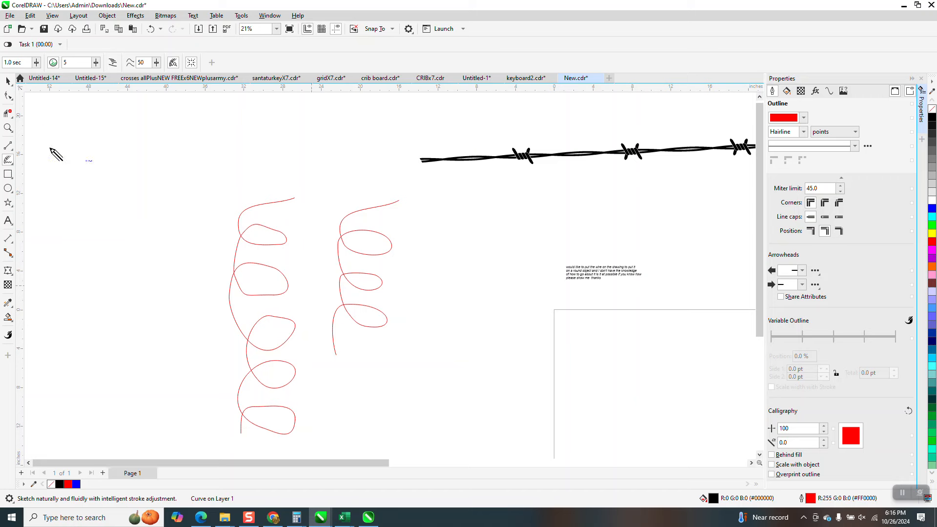
{"action": "left_click", "coordinate": [8, 80]}
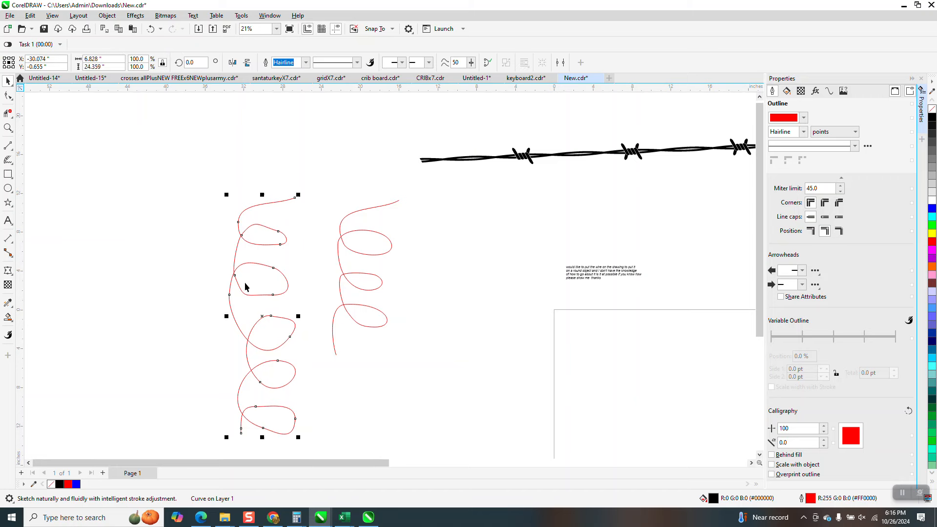
{"action": "left_click_drag", "start_coordinate": [262, 316], "coordinate": [256, 287]}
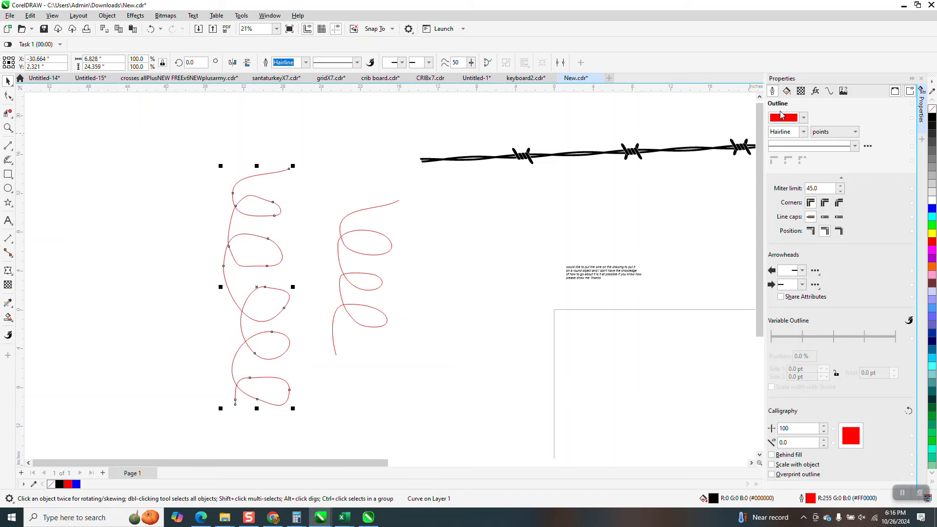
{"action": "left_click", "coordinate": [830, 92]}
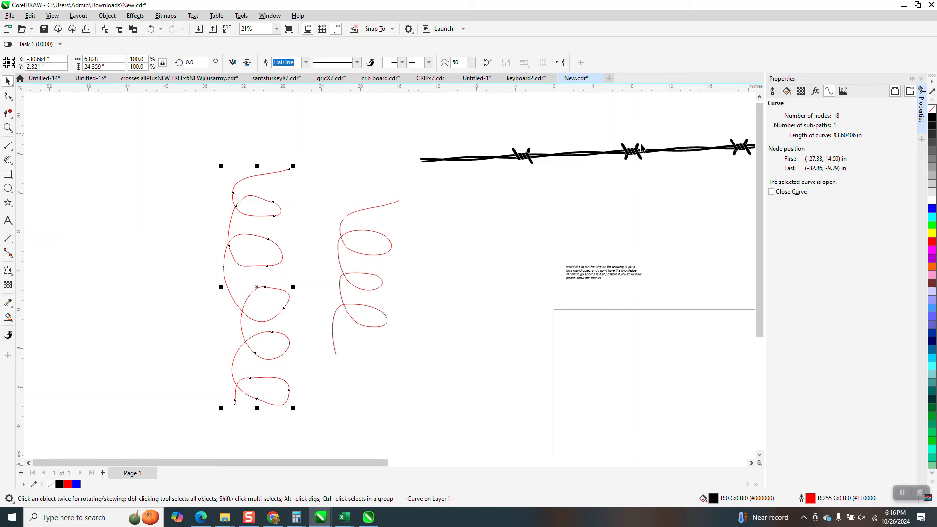
Scale the five-loop coil down proportionally to about 81.5 percent
{"action": "left_click_drag", "start_coordinate": [292, 167], "coordinate": [280, 210]}
{"action": "left_click_drag", "start_coordinate": [258, 245], "coordinate": [277, 205]}
{"action": "left_click_drag", "start_coordinate": [300, 172], "coordinate": [275, 192]}
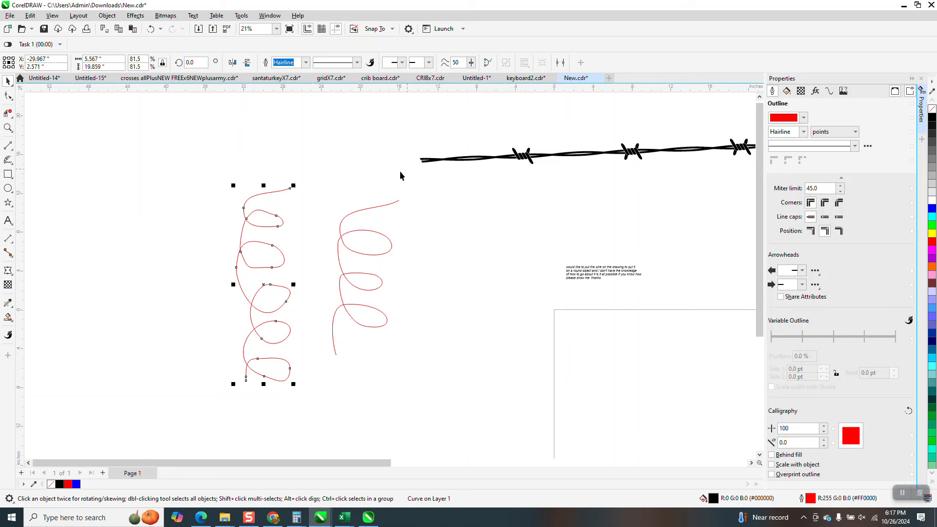
Delete the extra node just before the lower end of the five-loop coil
{"action": "left_click", "coordinate": [8, 128]}
{"action": "left_click_drag", "start_coordinate": [230, 352], "coordinate": [376, 450]}
{"action": "left_click", "coordinate": [8, 96]}
{"action": "left_click", "coordinate": [109, 211]}
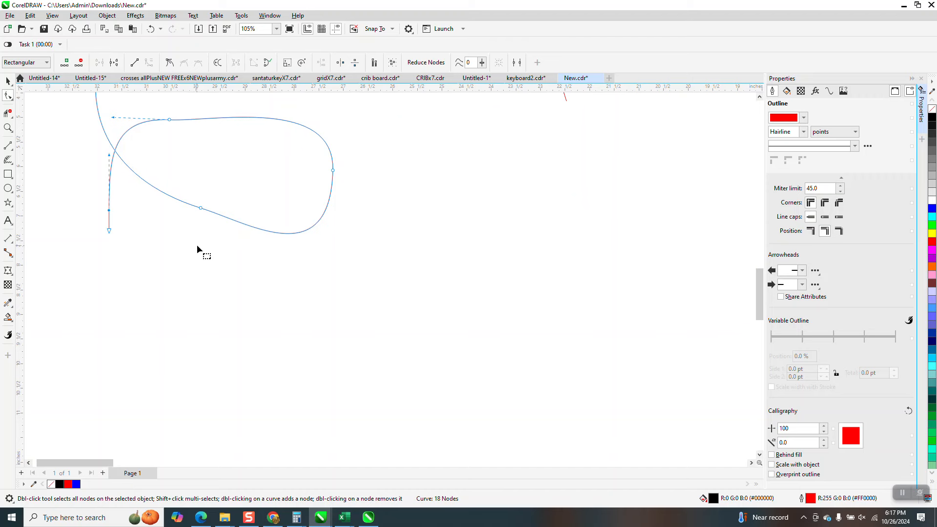
{"action": "key", "text": "Delete"}
{"action": "scroll", "coordinate": [296, 279], "scroll_direction": "down", "scroll_amount": 5}
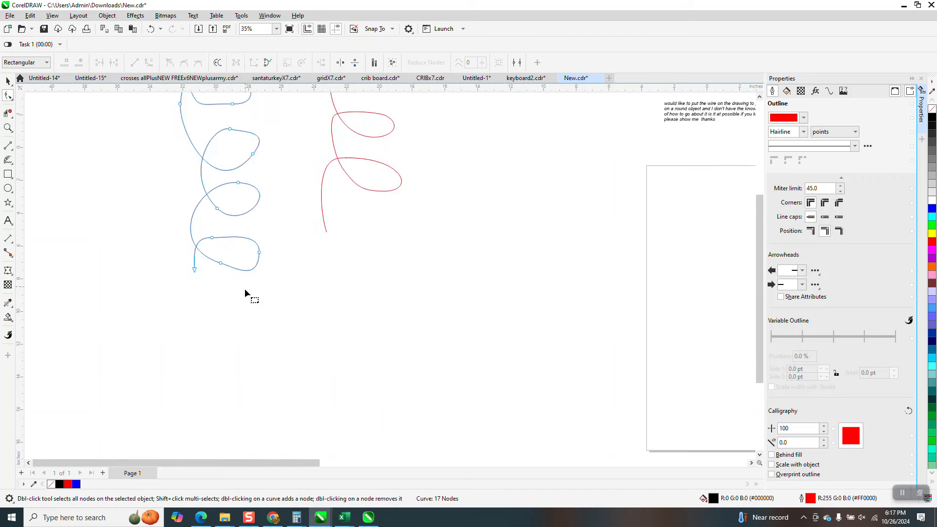
{"action": "scroll", "coordinate": [244, 288], "scroll_direction": "down", "scroll_amount": 2}
{"action": "left_click", "coordinate": [8, 81]}
{"action": "scroll", "coordinate": [201, 254], "scroll_direction": "down", "scroll_amount": 3}
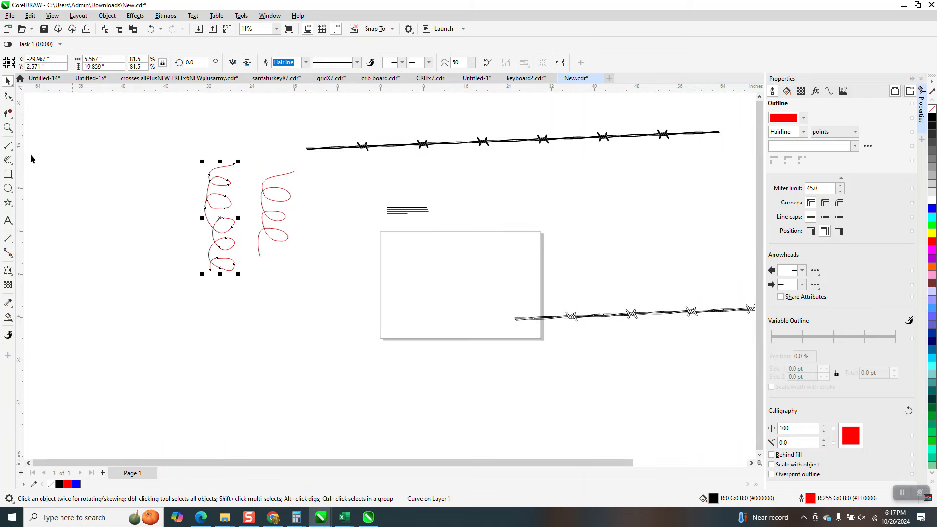
Apply the custom barbed wire Artistic Media brush to the five-loop coil and inspect the wrapped result
{"action": "left_click", "coordinate": [13, 167]}
{"action": "left_click", "coordinate": [38, 161]}
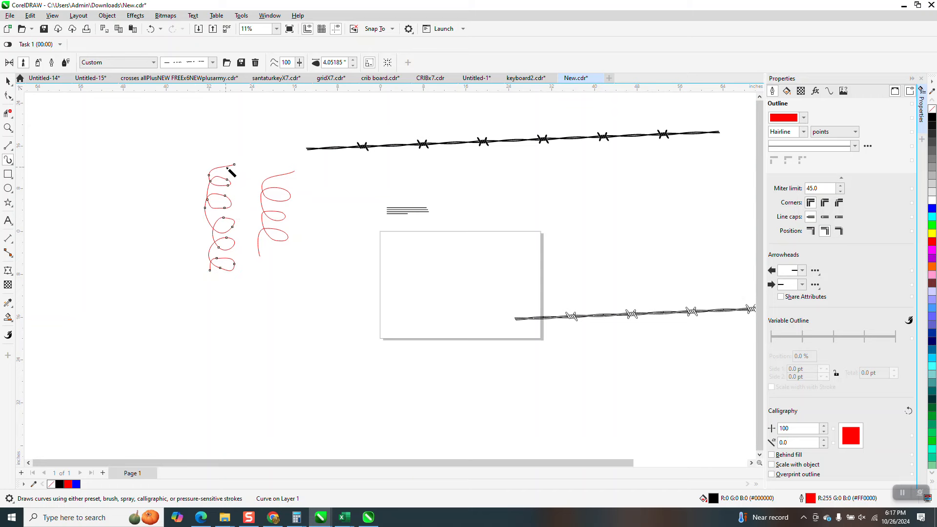
{"action": "left_click", "coordinate": [353, 65]}
{"action": "left_click", "coordinate": [8, 128]}
{"action": "left_click_drag", "start_coordinate": [204, 155], "coordinate": [275, 238]}
{"action": "scroll", "coordinate": [277, 202], "scroll_direction": "down", "scroll_amount": 3}
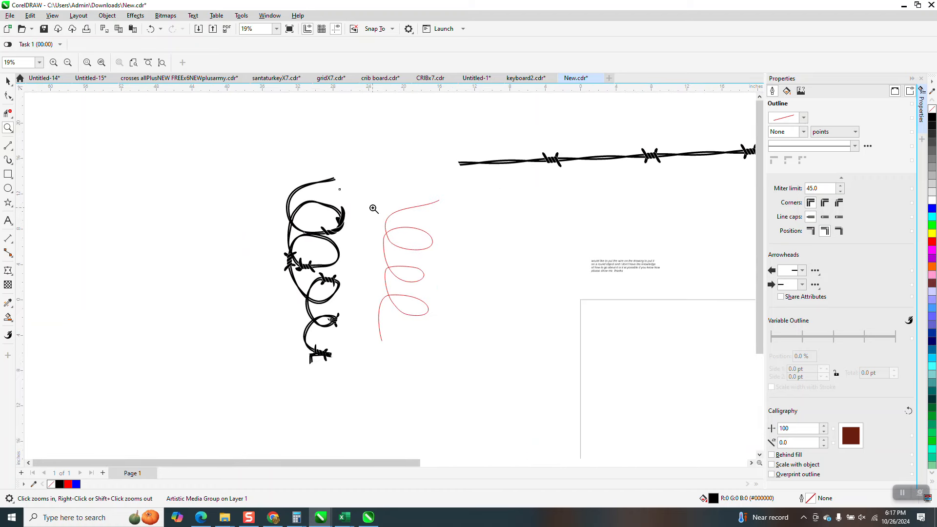
{"action": "scroll", "coordinate": [373, 210], "scroll_direction": "down", "scroll_amount": 1}
{"action": "left_click", "coordinate": [8, 80]}
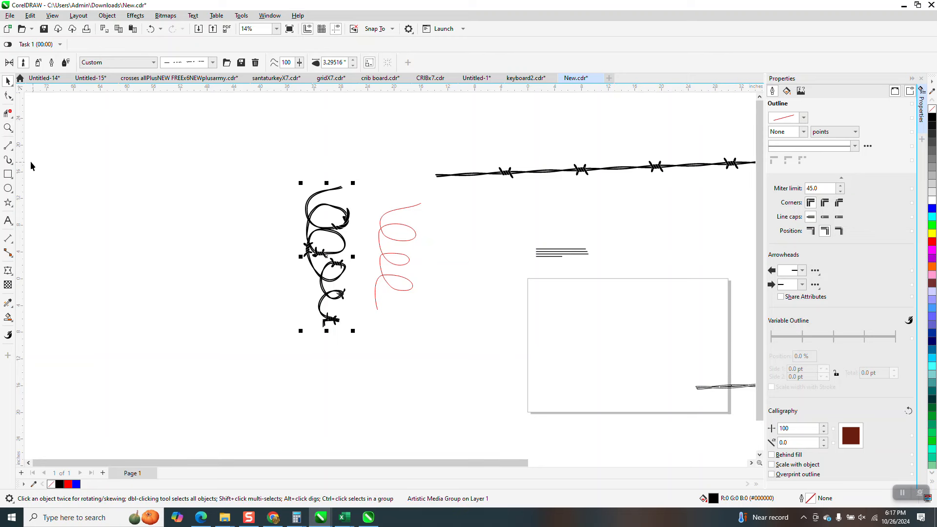
Draw a wavy freehand curve above the coils and, checking its curve length, enlarge it to 122 percent, about 58 inches wide
{"action": "left_click", "coordinate": [12, 151]}
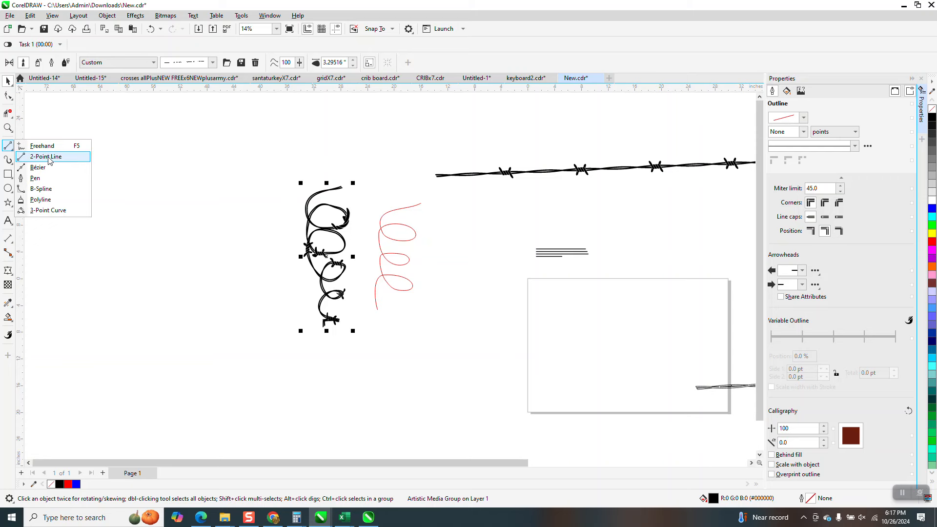
{"action": "left_click", "coordinate": [48, 147]}
{"action": "mouse_move", "coordinate": [124, 193]}
{"action": "left_mouse_down"}
{"action": "mouse_move", "coordinate": [150, 172]}
{"action": "mouse_move", "coordinate": [250, 182]}
{"action": "mouse_move", "coordinate": [326, 153]}
{"action": "mouse_move", "coordinate": [376, 149]}
{"action": "mouse_move", "coordinate": [405, 158]}
{"action": "mouse_move", "coordinate": [443, 201]}
{"action": "left_mouse_up"}
{"action": "left_click", "coordinate": [8, 81]}
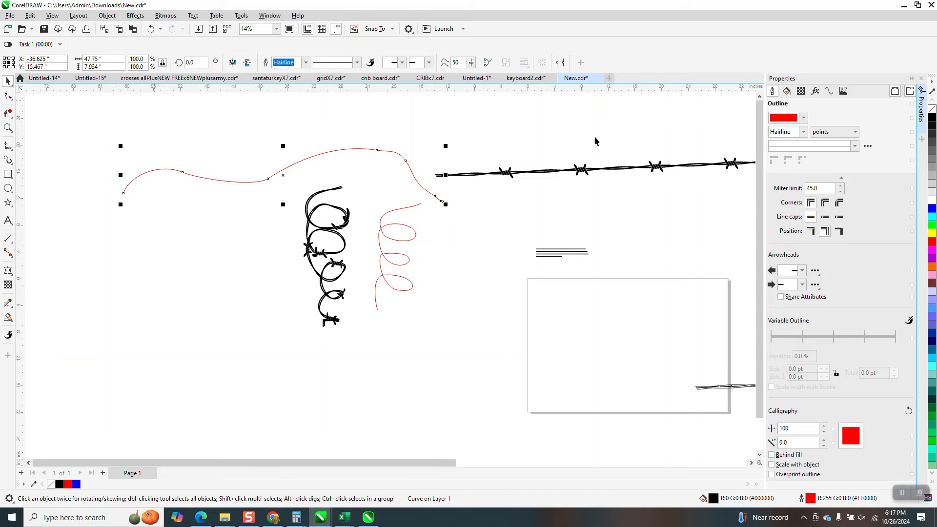
{"action": "left_click", "coordinate": [833, 96]}
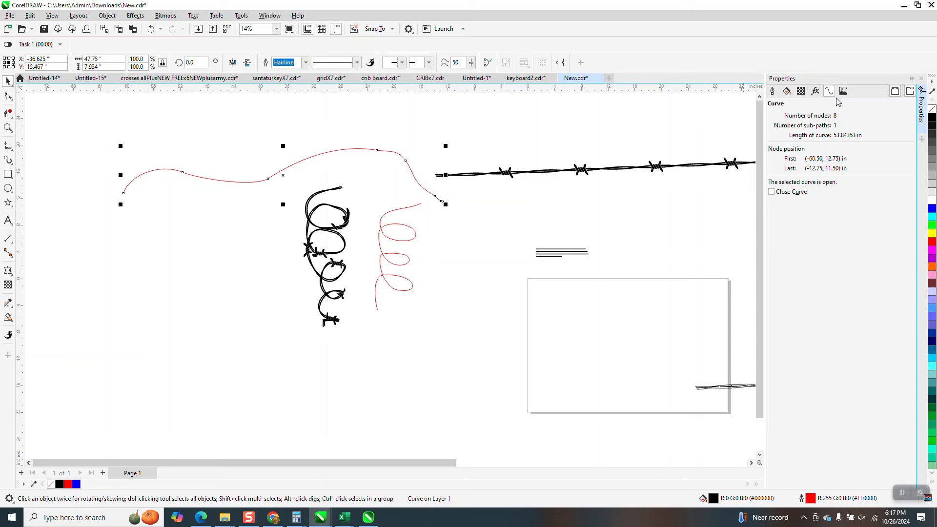
{"action": "left_click_drag", "start_coordinate": [445, 207], "coordinate": [515, 218]}
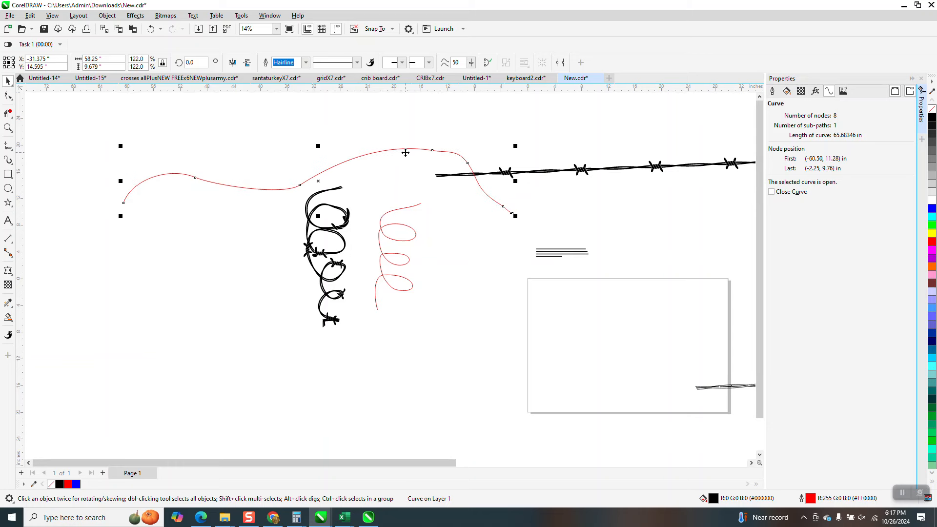
Apply the custom barbed wire Artistic Media brush to the wavy curve and move the resulting wire up and to the left
{"action": "left_click", "coordinate": [13, 154]}
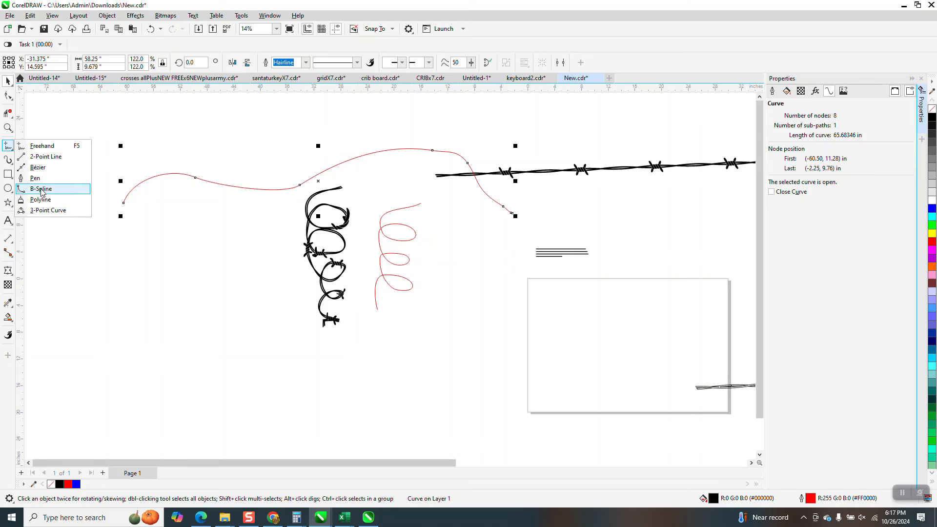
{"action": "mouse_move", "coordinate": [13, 156]}
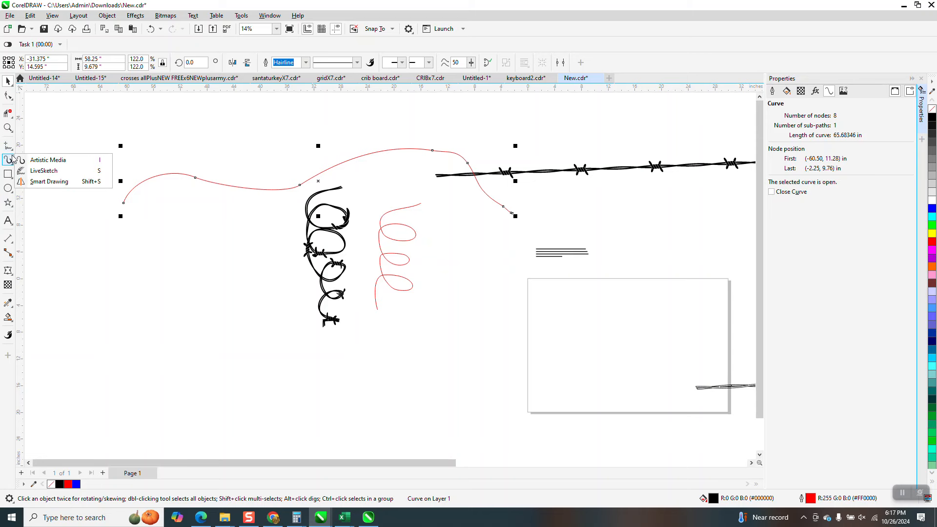
{"action": "left_click", "coordinate": [47, 162]}
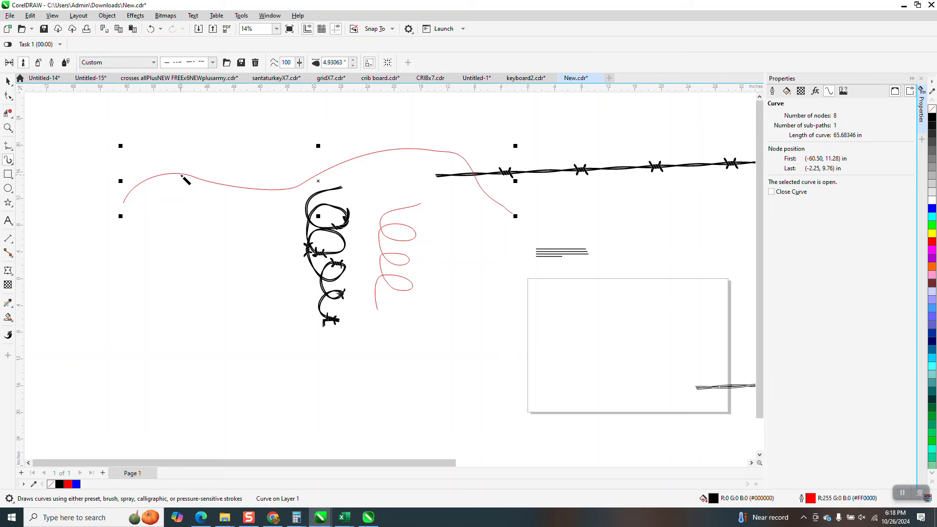
{"action": "left_click", "coordinate": [353, 63]}
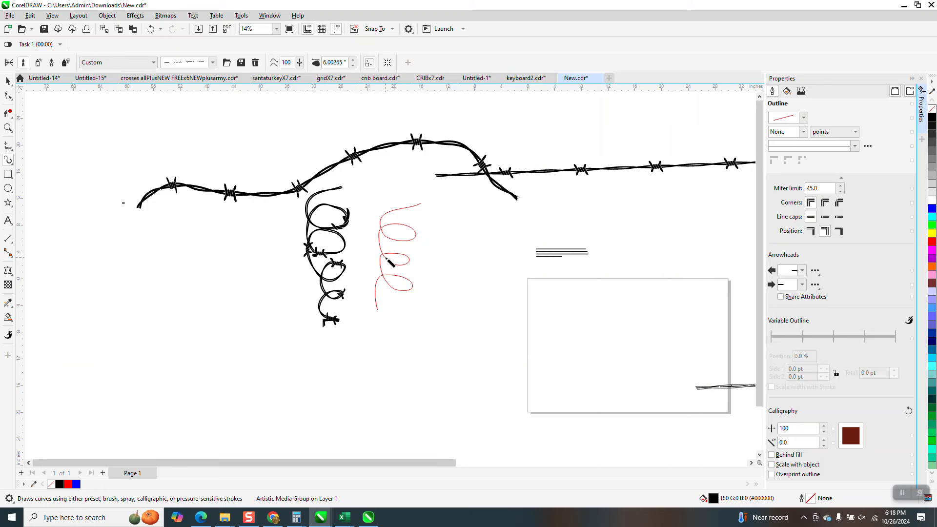
{"action": "left_click", "coordinate": [8, 81]}
{"action": "left_click_drag", "start_coordinate": [226, 190], "coordinate": [205, 204]}
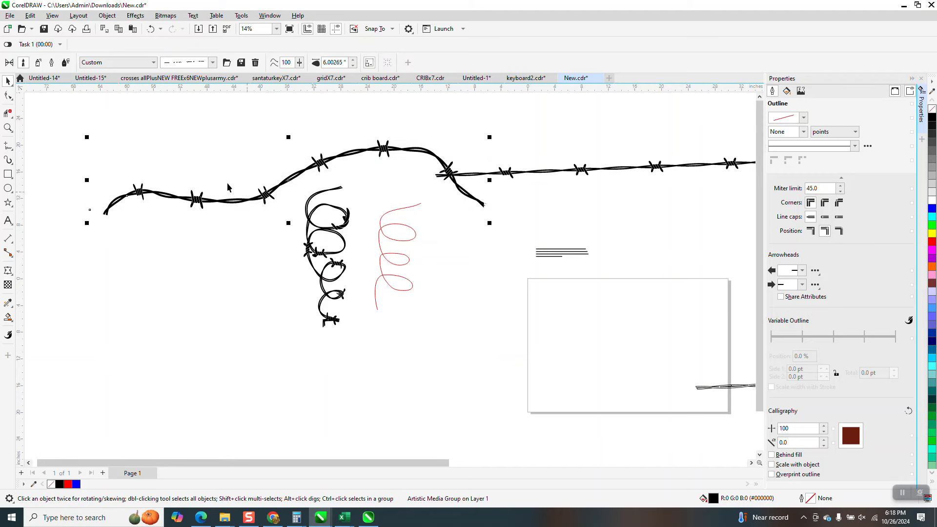
{"action": "left_click_drag", "start_coordinate": [226, 202], "coordinate": [222, 173]}
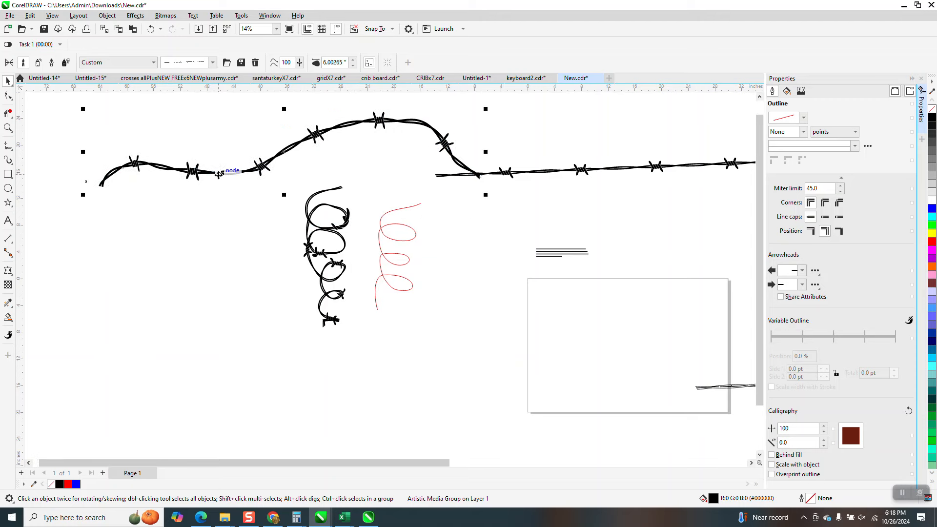
Break the wavy wire apart from its path, moving the red path below the coils and the wire down and to the left
{"action": "left_click", "coordinate": [107, 15]}
{"action": "left_click", "coordinate": [141, 241]}
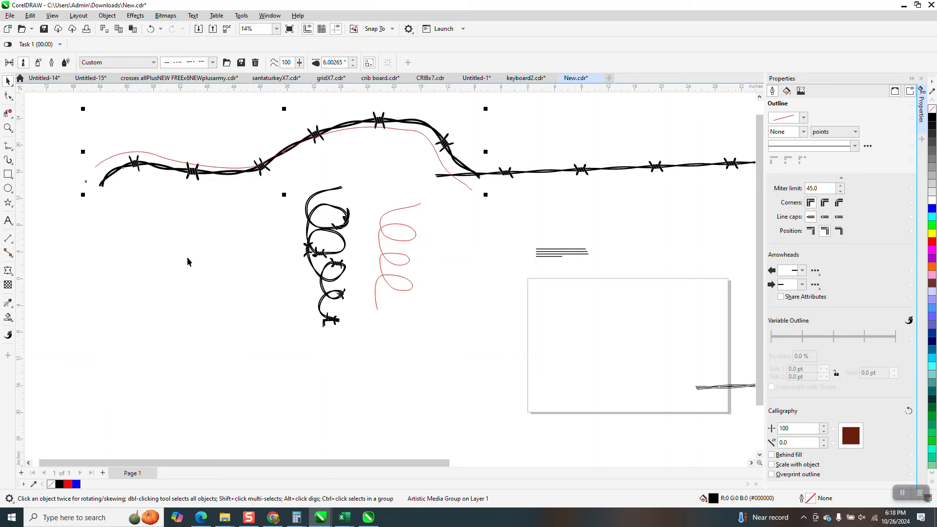
{"action": "left_click_drag", "start_coordinate": [169, 161], "coordinate": [156, 384]}
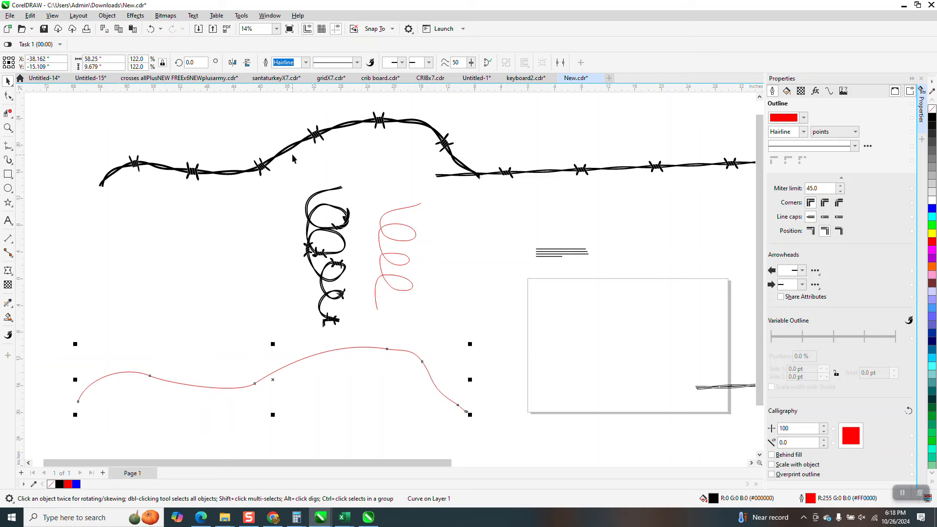
{"action": "left_click_drag", "start_coordinate": [295, 152], "coordinate": [243, 175]}
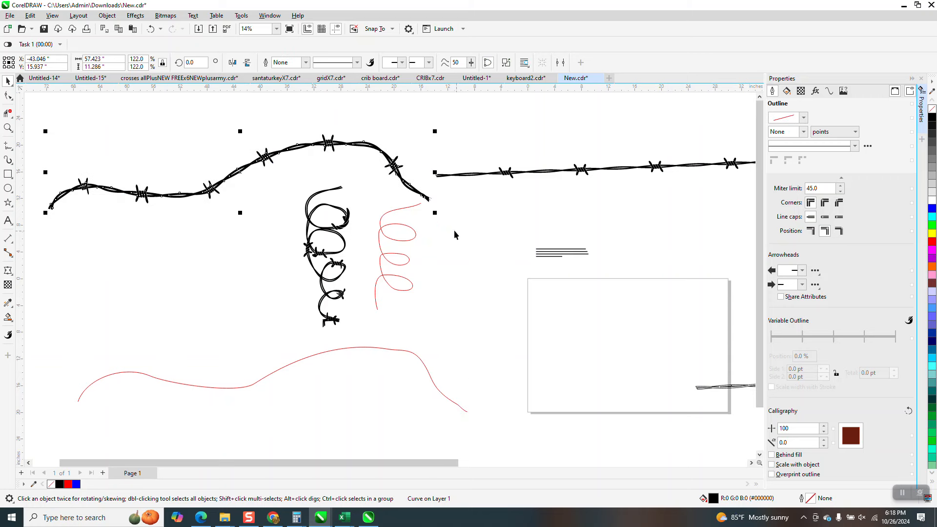
Delete the leftover red coil path beside the small barbed wire coil
{"action": "left_click", "coordinate": [386, 231]}
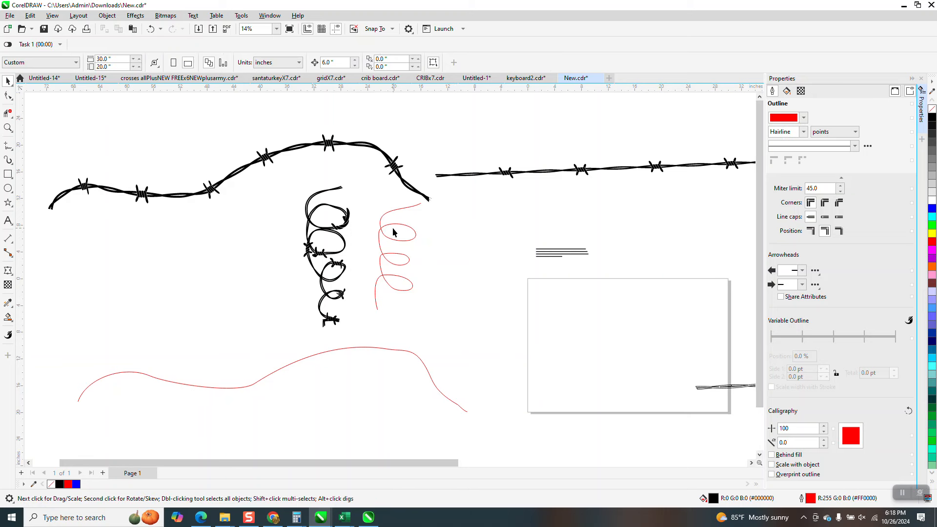
{"action": "left_click", "coordinate": [410, 229]}
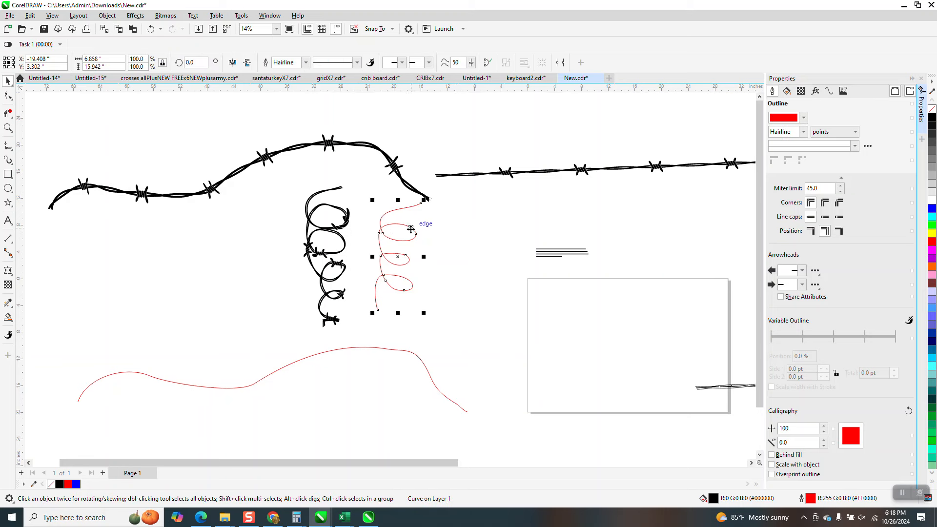
{"action": "key", "text": "Delete"}
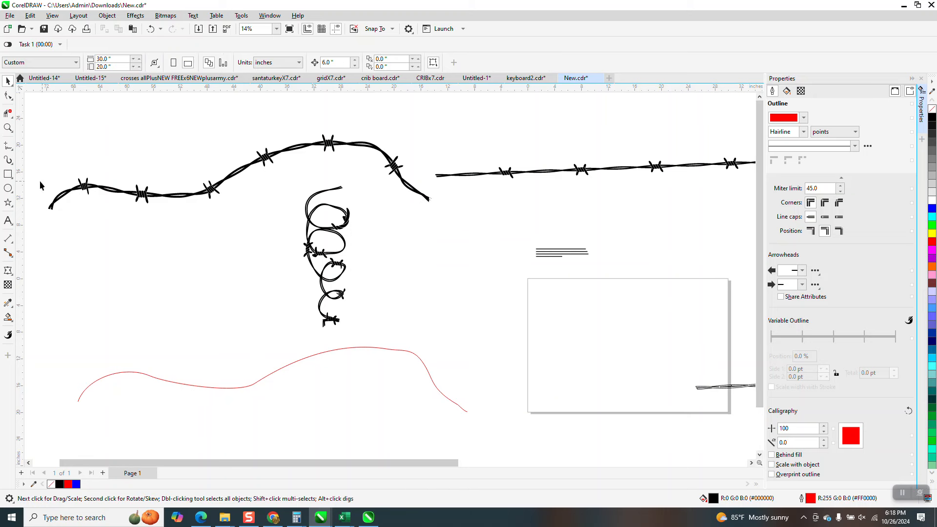
Draw a single-loop freehand curve about 15 by 27.5 inches below the wavy wire, and delete the red wavy path
{"action": "left_click", "coordinate": [14, 151]}
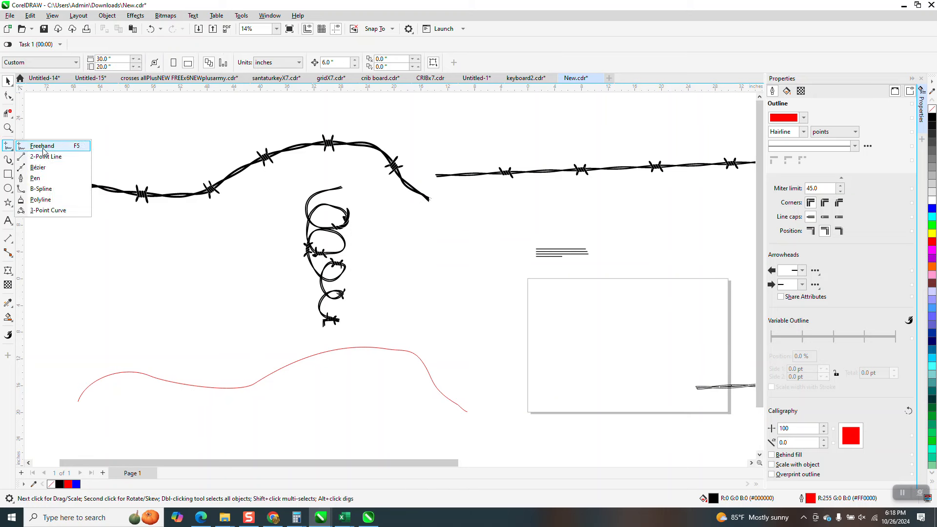
{"action": "left_click", "coordinate": [42, 146]}
{"action": "mouse_move", "coordinate": [218, 226]}
{"action": "left_mouse_down"}
{"action": "mouse_move", "coordinate": [173, 237]}
{"action": "mouse_move", "coordinate": [155, 254]}
{"action": "mouse_move", "coordinate": [161, 306]}
{"action": "mouse_move", "coordinate": [217, 325]}
{"action": "mouse_move", "coordinate": [240, 319]}
{"action": "mouse_move", "coordinate": [248, 288]}
{"action": "mouse_move", "coordinate": [199, 275]}
{"action": "mouse_move", "coordinate": [170, 282]}
{"action": "mouse_move", "coordinate": [152, 303]}
{"action": "mouse_move", "coordinate": [150, 337]}
{"action": "mouse_move", "coordinate": [220, 410]}
{"action": "left_mouse_up"}
{"action": "left_click", "coordinate": [7, 81]}
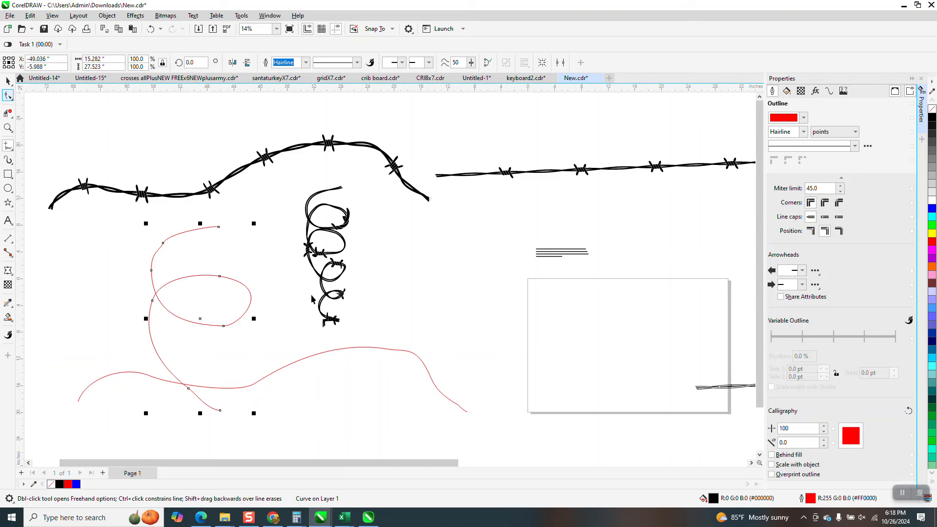
{"action": "left_click", "coordinate": [339, 350]}
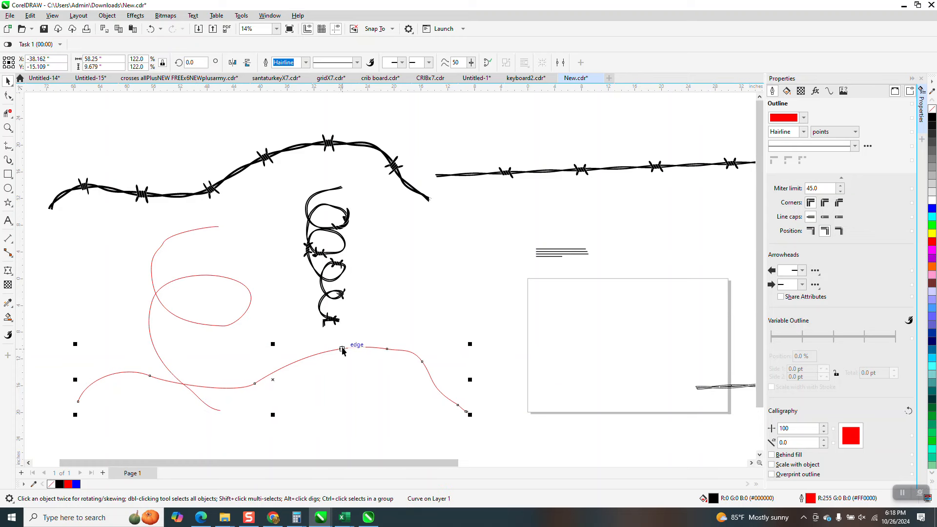
{"action": "key", "text": "Delete"}
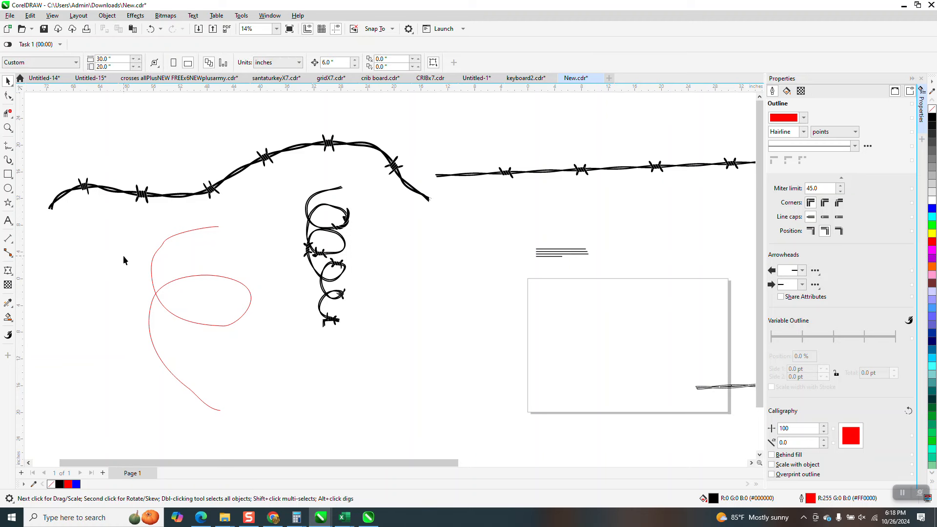
Apply the custom barbed wire Artistic Media brush to the single-loop curve with a stroke width of 4.91063 inches
{"action": "left_click", "coordinate": [12, 166]}
{"action": "left_click", "coordinate": [34, 158]}
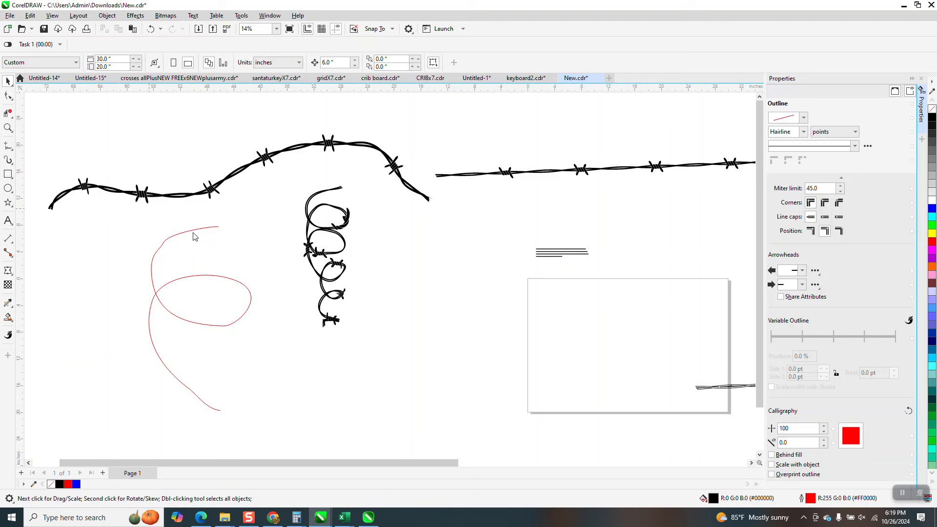
{"action": "left_click", "coordinate": [195, 232]}
{"action": "left_click", "coordinate": [352, 63]}
{"action": "left_click", "coordinate": [352, 65]}
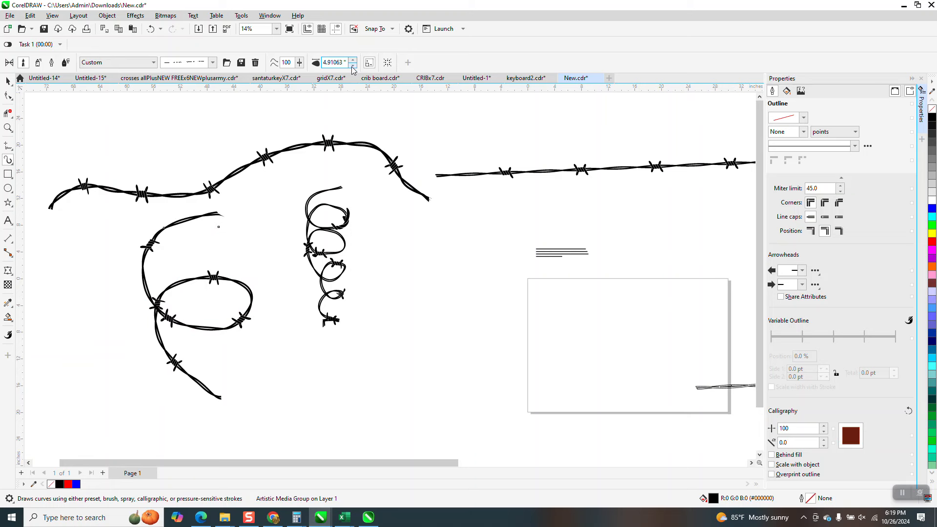
Try to edit the nodes of the single-loop wire with the Shape tool
{"action": "left_click", "coordinate": [8, 95]}
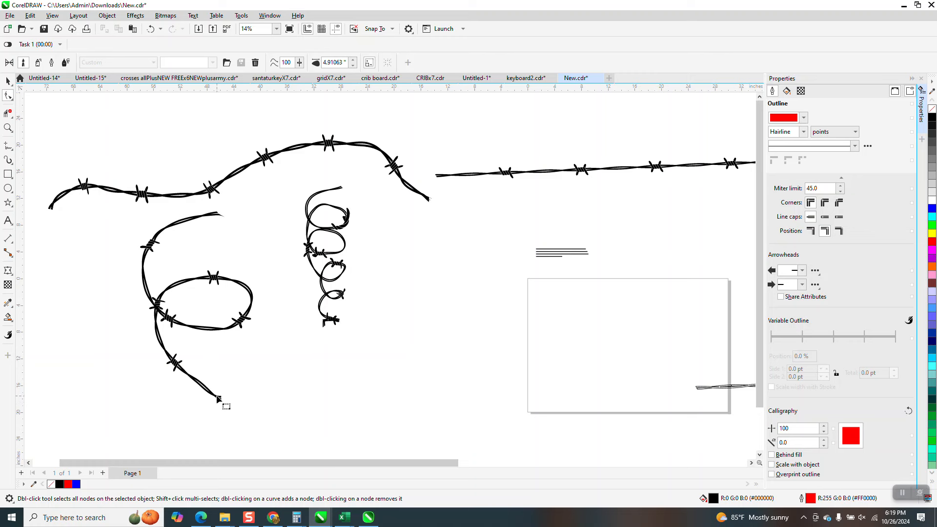
{"action": "left_click", "coordinate": [8, 81]}
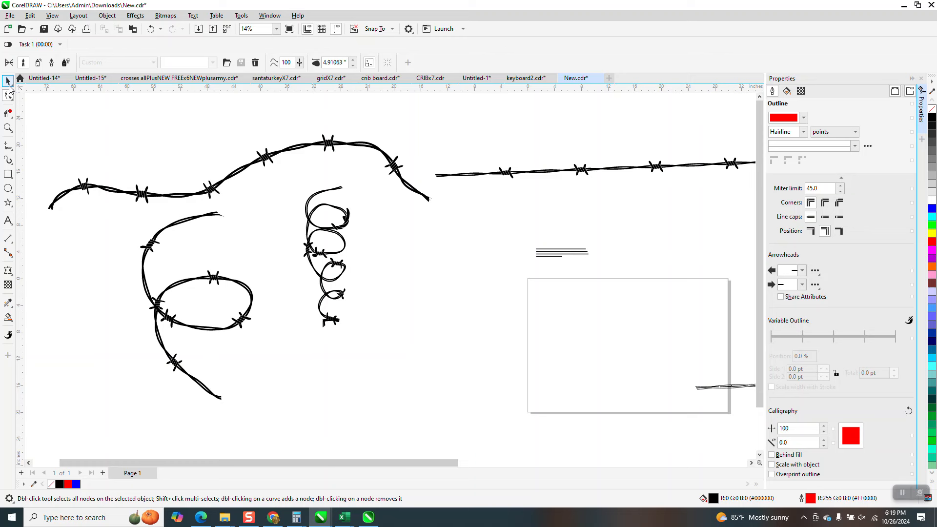
{"action": "left_click", "coordinate": [195, 284]}
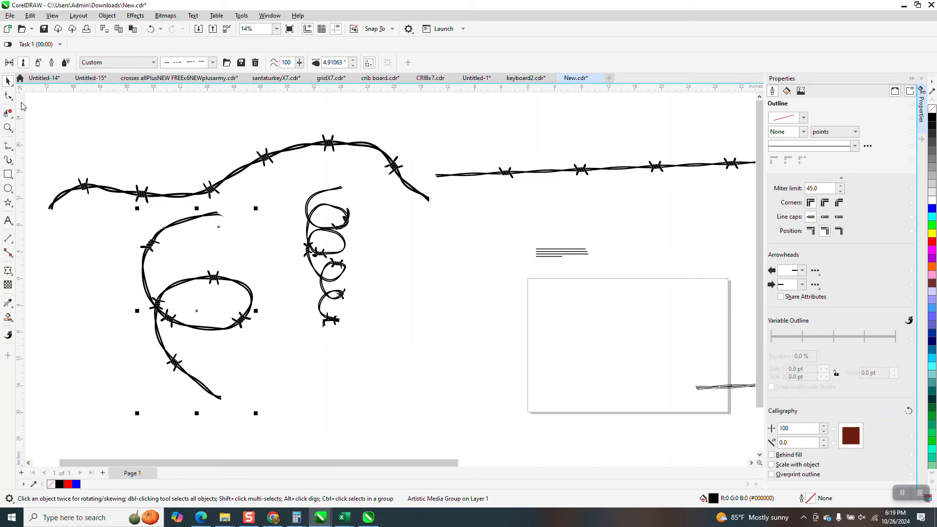
{"action": "left_click", "coordinate": [11, 99]}
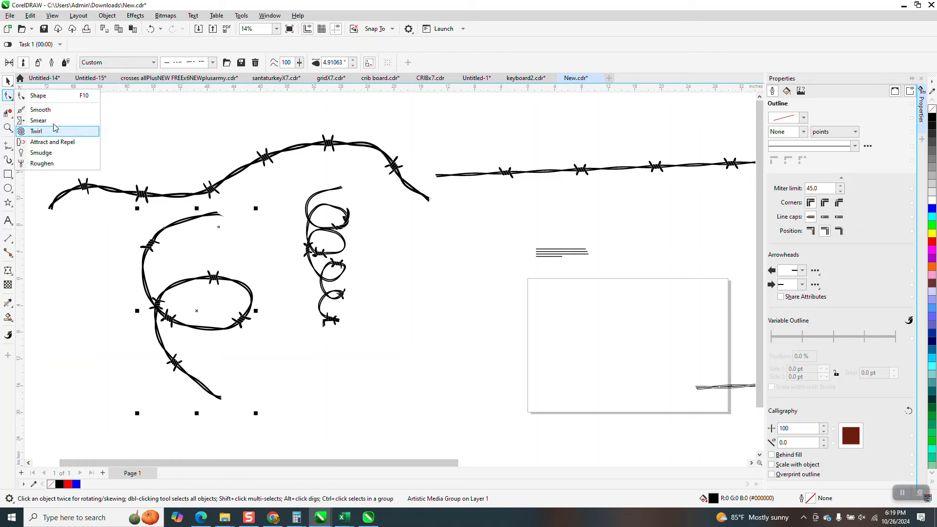
{"action": "left_click", "coordinate": [39, 95]}
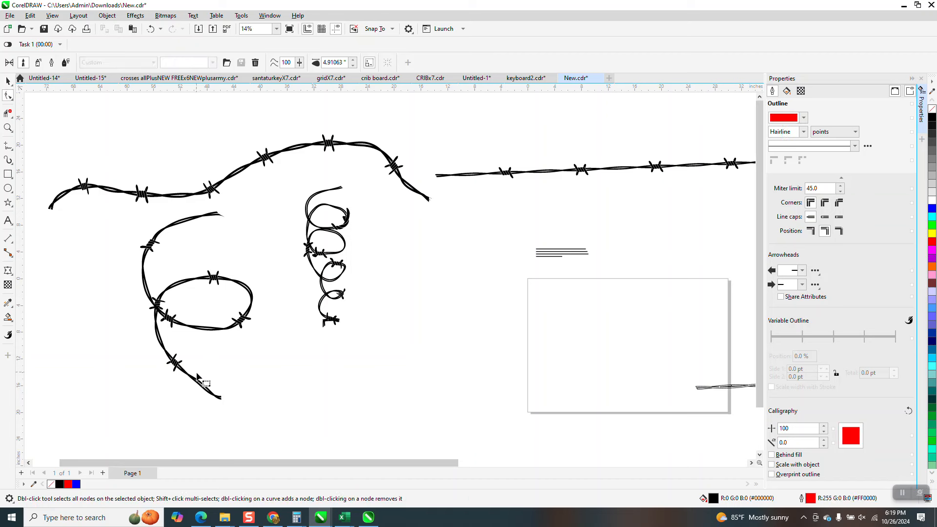
{"action": "left_click", "coordinate": [7, 83]}
Draw a tall three-loop freehand coil about 24 by 58.5 inches below the existing wires
{"action": "scroll", "coordinate": [125, 153], "scroll_direction": "down", "scroll_amount": 2}
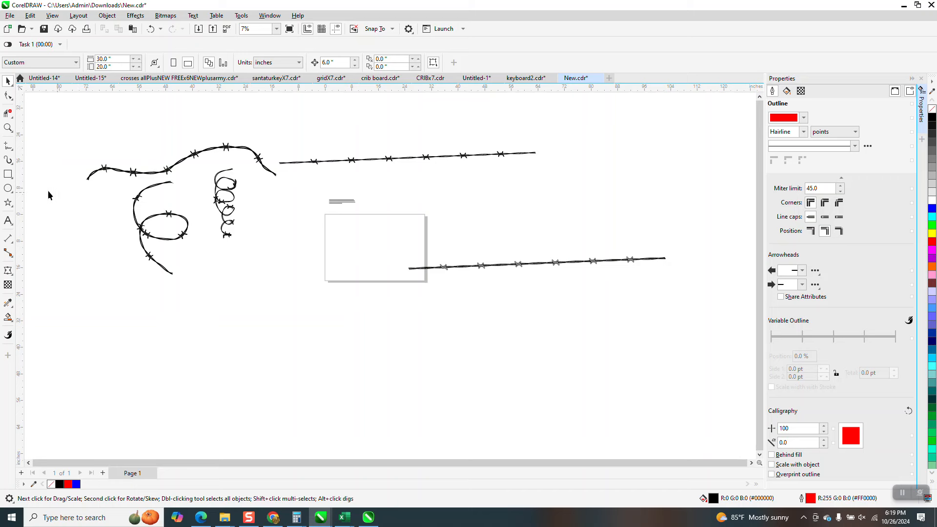
{"action": "left_click", "coordinate": [13, 153]}
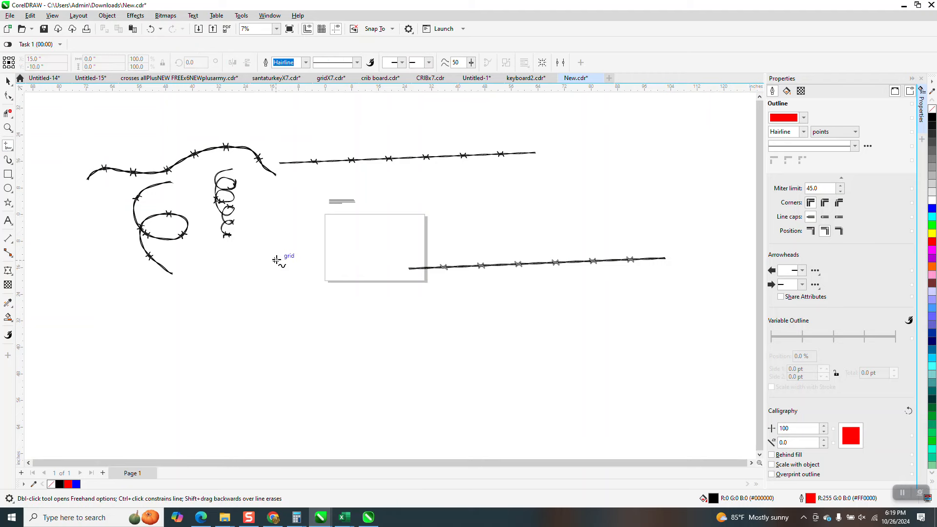
{"action": "mouse_move", "coordinate": [276, 259]}
{"action": "left_mouse_down"}
{"action": "mouse_move", "coordinate": [238, 273]}
{"action": "mouse_move", "coordinate": [237, 296]}
{"action": "mouse_move", "coordinate": [252, 308]}
{"action": "mouse_move", "coordinate": [279, 305]}
{"action": "mouse_move", "coordinate": [269, 288]}
{"action": "mouse_move", "coordinate": [235, 285]}
{"action": "mouse_move", "coordinate": [223, 313]}
{"action": "mouse_move", "coordinate": [227, 337]}
{"action": "mouse_move", "coordinate": [245, 358]}
{"action": "mouse_move", "coordinate": [277, 352]}
{"action": "mouse_move", "coordinate": [262, 334]}
{"action": "mouse_move", "coordinate": [237, 329]}
{"action": "mouse_move", "coordinate": [216, 375]}
{"action": "mouse_move", "coordinate": [229, 405]}
{"action": "mouse_move", "coordinate": [263, 409]}
{"action": "mouse_move", "coordinate": [265, 394]}
{"action": "mouse_move", "coordinate": [251, 383]}
{"action": "mouse_move", "coordinate": [211, 380]}
{"action": "mouse_move", "coordinate": [202, 426]}
{"action": "mouse_move", "coordinate": [225, 448]}
{"action": "left_mouse_up"}
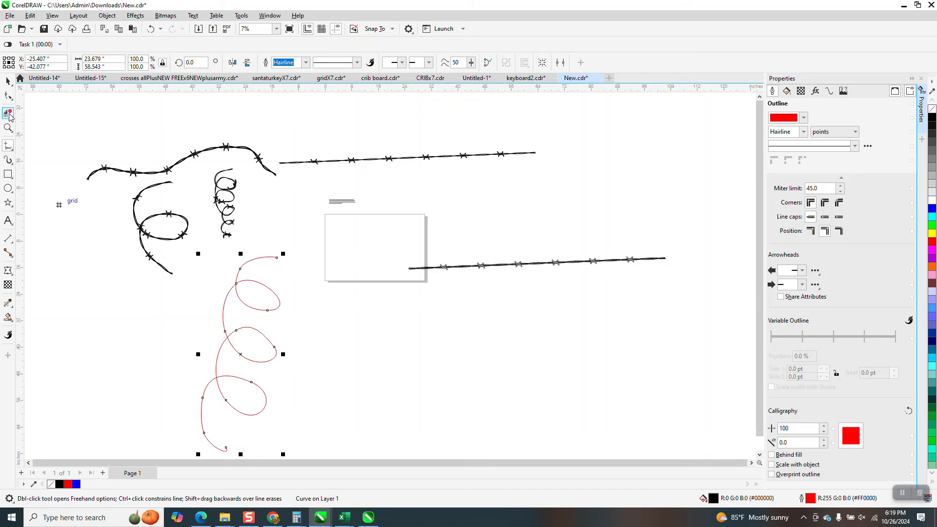
Rotate the three-loop red coil about 15.6 degrees and move it slightly up and to the right
{"action": "key", "text": "space"}
{"action": "left_click", "coordinate": [244, 355]}
{"action": "left_click_drag", "start_coordinate": [283, 252], "coordinate": [256, 241]}
{"action": "key", "text": "Escape"}
{"action": "left_click_drag", "start_coordinate": [272, 342], "coordinate": [302, 333]}
Check the curve length of the three-loop red coil
{"action": "key", "text": "z"}
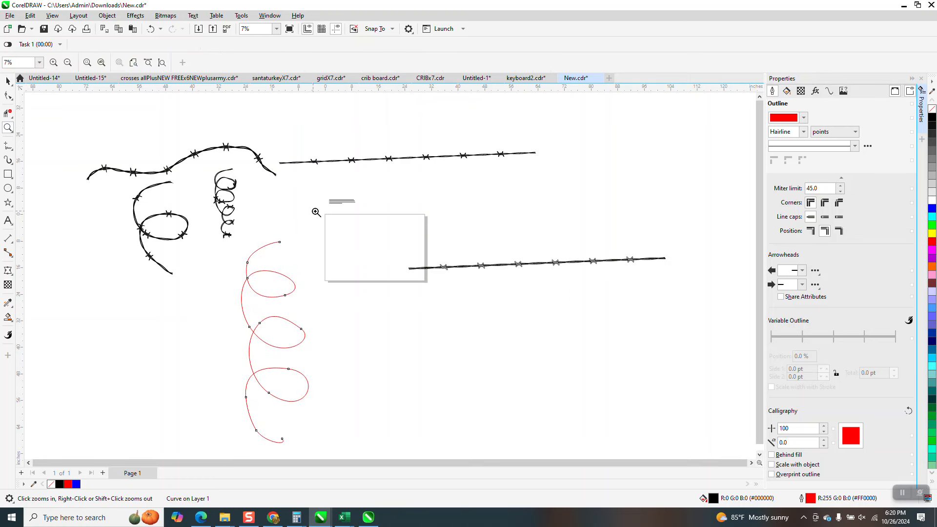
{"action": "scroll", "coordinate": [389, 239], "scroll_direction": "up", "scroll_amount": 3}
{"action": "scroll", "coordinate": [222, 205], "scroll_direction": "down", "scroll_amount": 2}
{"action": "scroll", "coordinate": [230, 207], "scroll_direction": "down", "scroll_amount": 1}
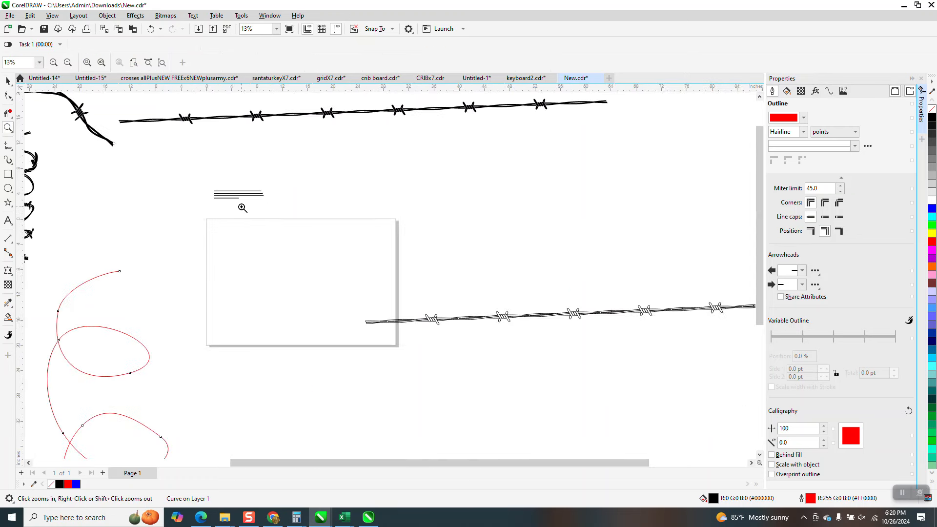
{"action": "scroll", "coordinate": [242, 208], "scroll_direction": "down", "scroll_amount": 1}
{"action": "left_click", "coordinate": [9, 80]}
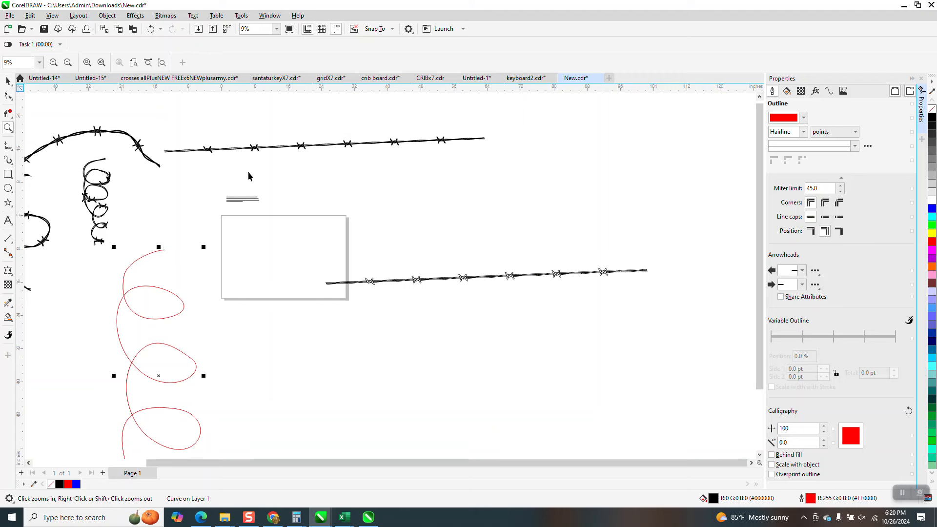
{"action": "key", "text": "space"}
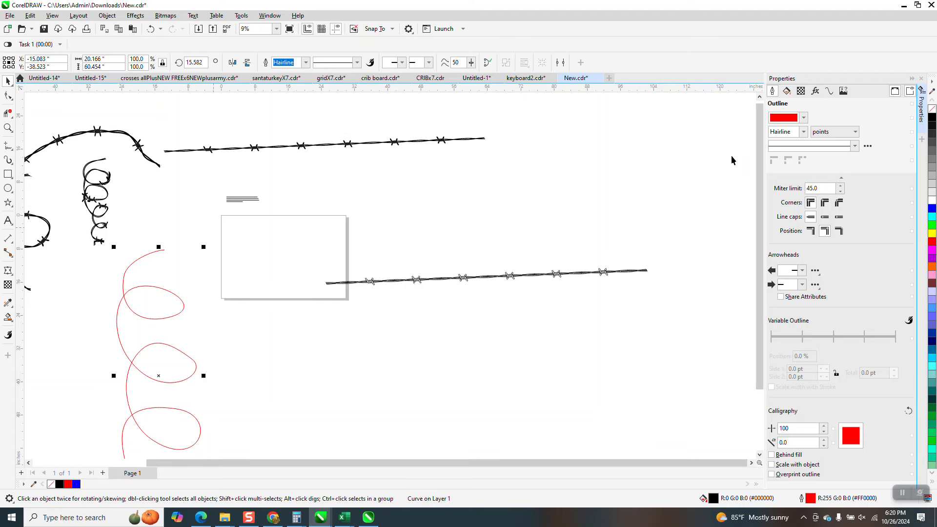
{"action": "left_click", "coordinate": [829, 92]}
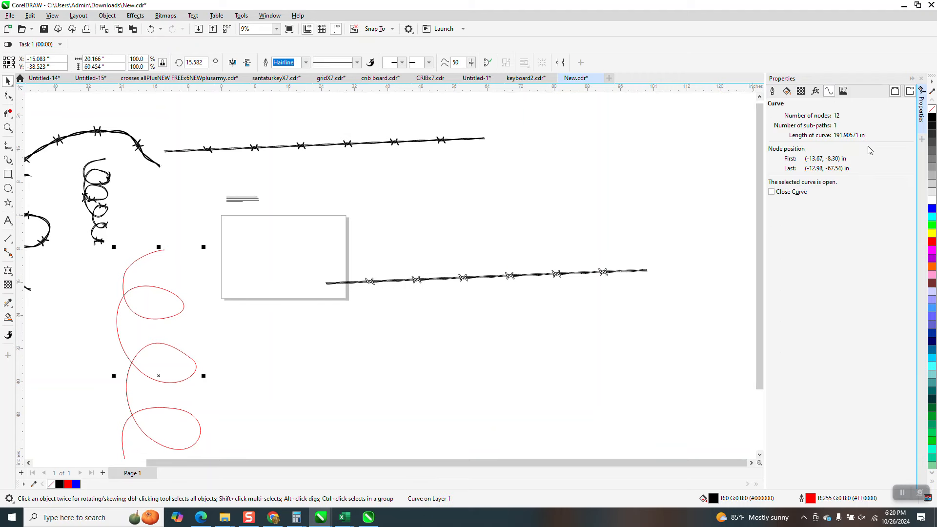
Scale the upper straight barbed wire proportionally to 191 inches wide and move it right and down, clear of the wavy wire
{"action": "left_click", "coordinate": [412, 143]}
{"action": "double_click", "coordinate": [111, 62]}
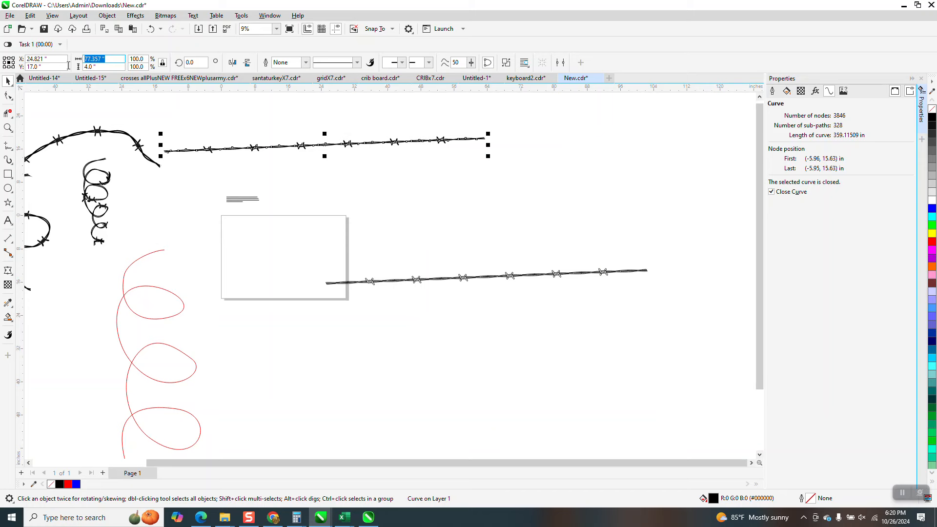
{"action": "type", "text": "5"}
{"action": "key", "text": "Return"}
{"action": "scroll", "coordinate": [350, 159], "scroll_direction": "down", "scroll_amount": 3}
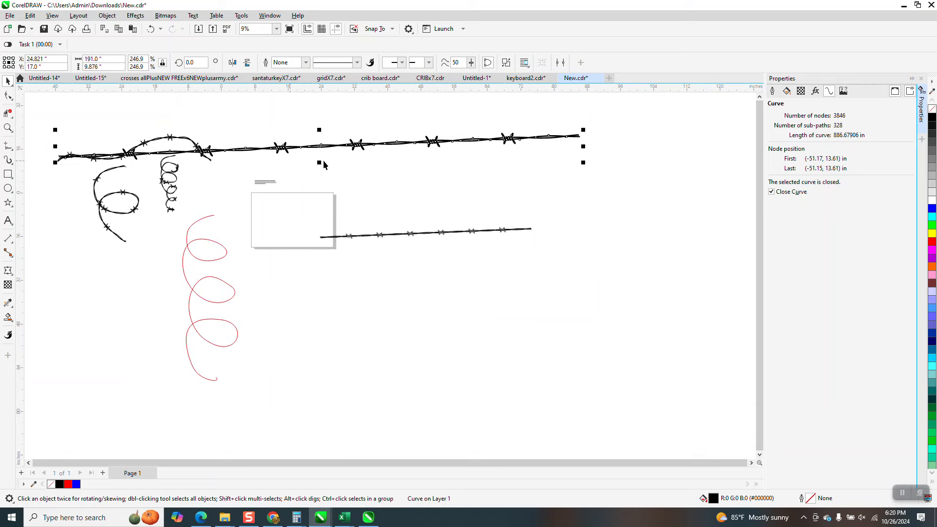
{"action": "left_click_drag", "start_coordinate": [346, 146], "coordinate": [516, 189]}
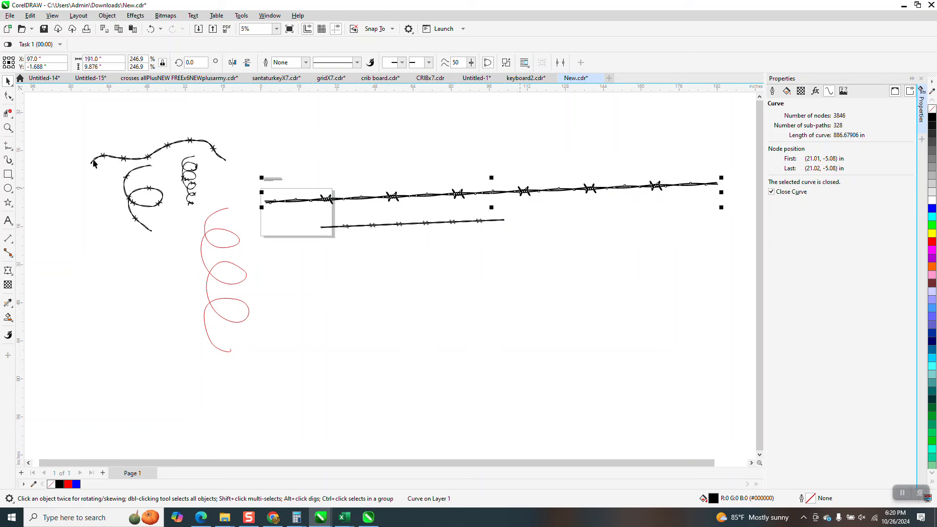
Save the enlarged straight barbed wire as a custom Artistic Media brush named wire3
{"action": "left_click", "coordinate": [14, 166]}
{"action": "left_click", "coordinate": [39, 161]}
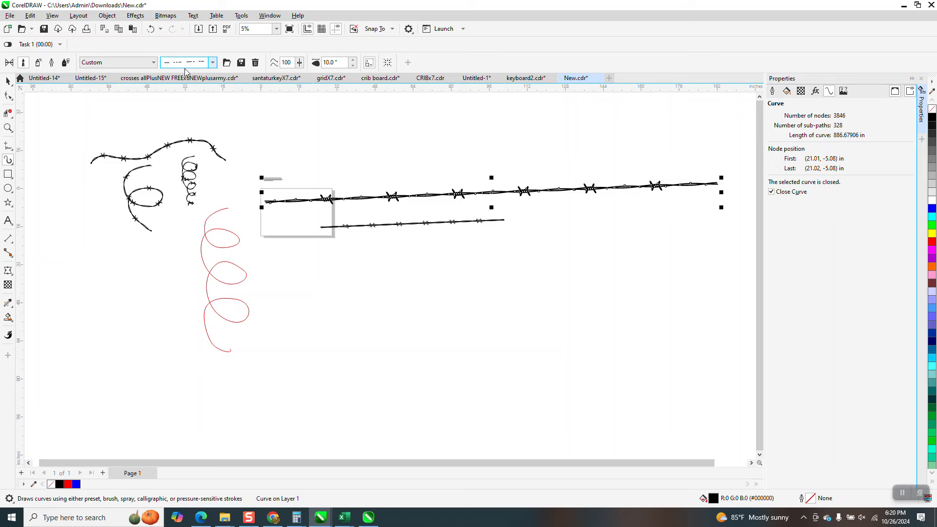
{"action": "left_click", "coordinate": [241, 62]}
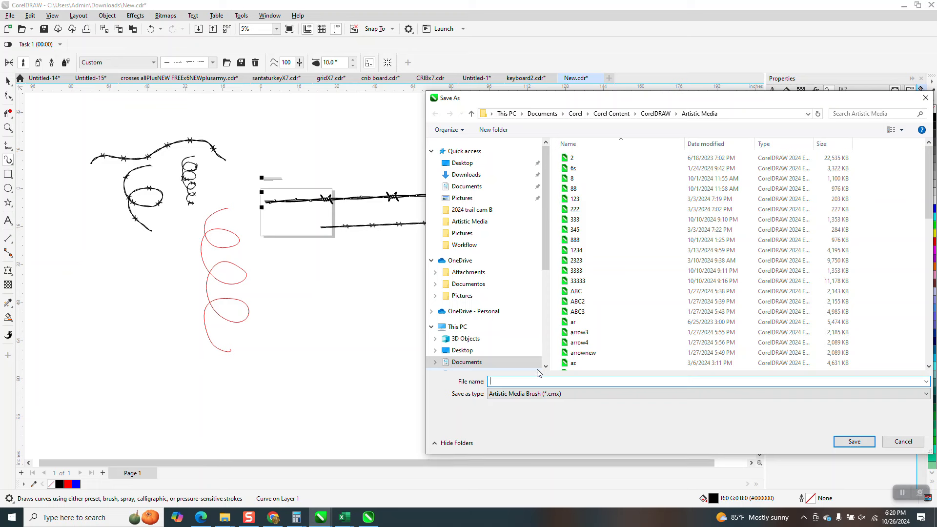
{"action": "type", "text": "wire3"}
{"action": "left_click", "coordinate": [855, 441]}
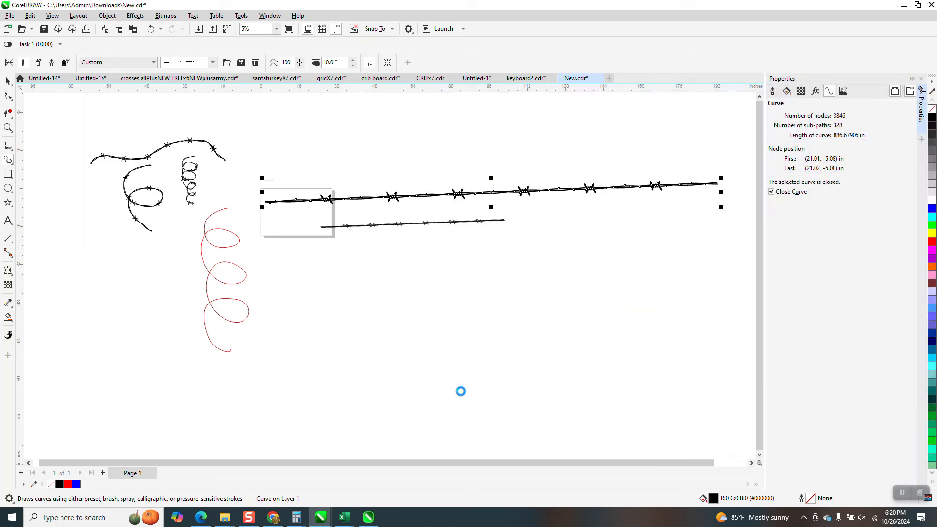
Apply the wire3 brush to the three-loop coil with a stroke width of 4.90063 inches and inspect the wrapped result
{"action": "left_click", "coordinate": [225, 212]}
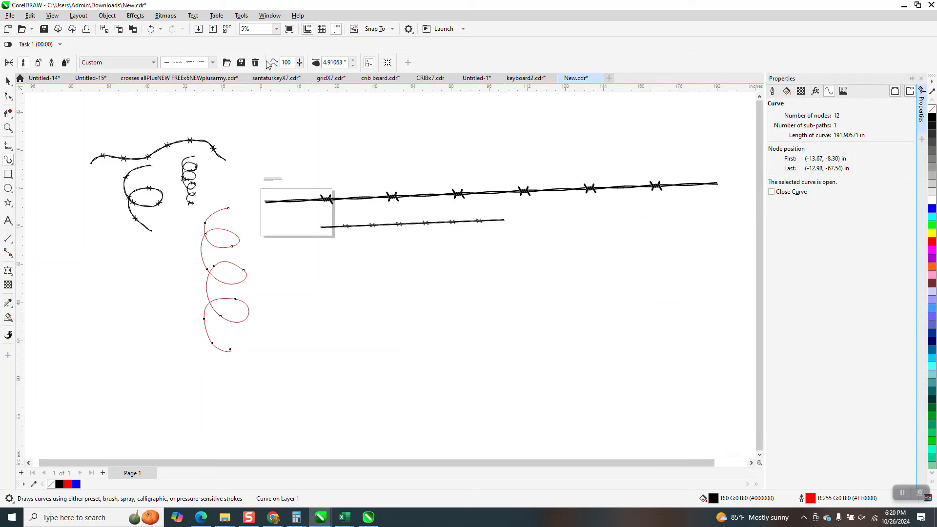
{"action": "left_click", "coordinate": [354, 66]}
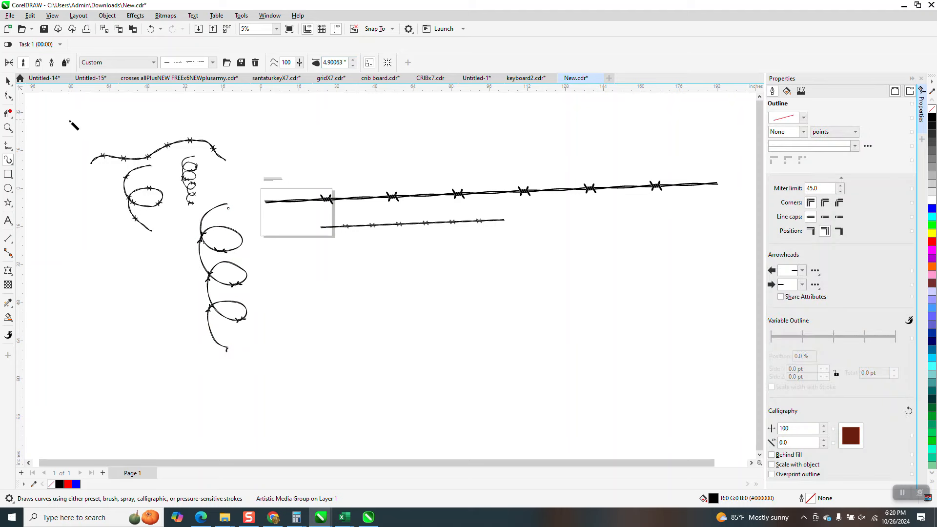
{"action": "left_click", "coordinate": [8, 128]}
{"action": "left_click_drag", "start_coordinate": [189, 199], "coordinate": [357, 346]}
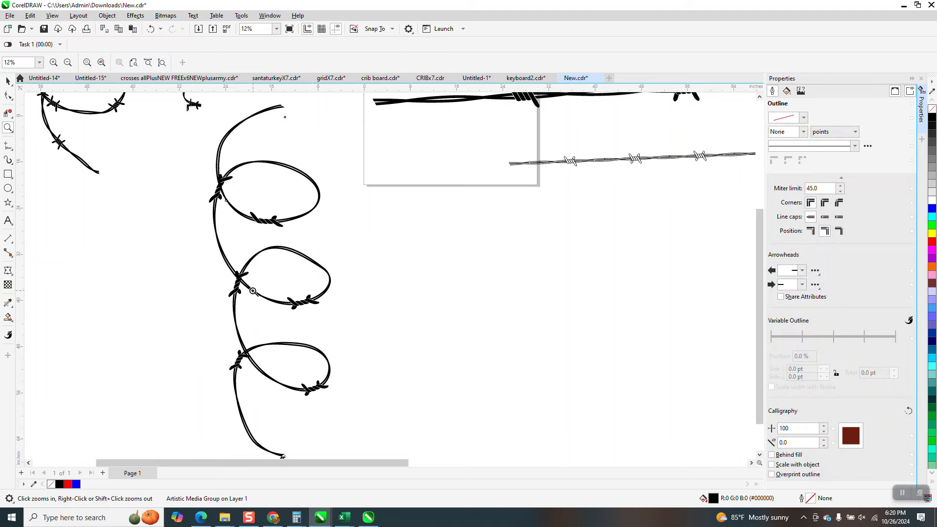
Thicken the three-loop wire by setting its brush stroke width to 7 inches and finally to 8 inches
{"action": "left_click", "coordinate": [8, 80]}
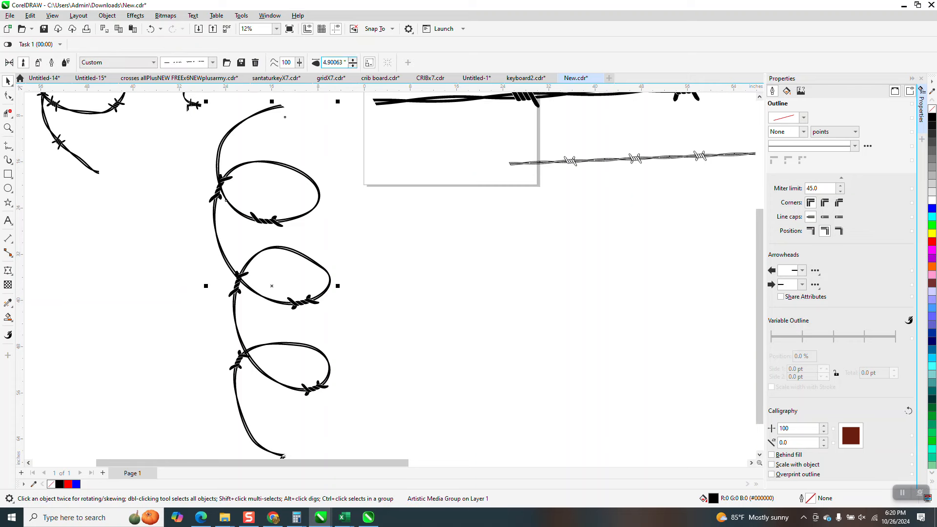
{"action": "left_click_drag", "start_coordinate": [343, 62], "coordinate": [296, 69]}
{"action": "key", "text": "Return"}
{"action": "left_click", "coordinate": [335, 62]}
{"action": "double_click", "coordinate": [345, 62]}
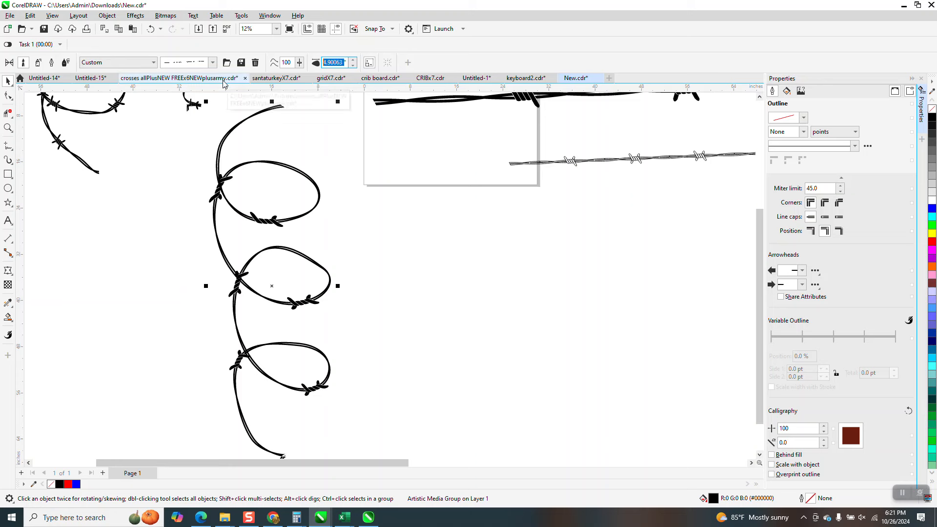
{"action": "type", "text": "7"}
{"action": "key", "text": "Return"}
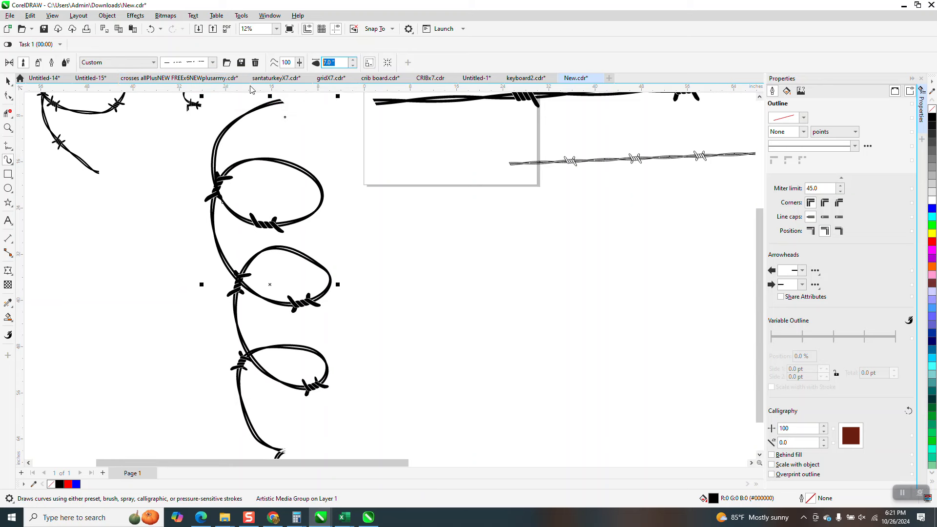
{"action": "type", "text": "8"}
{"action": "key", "text": "Return"}
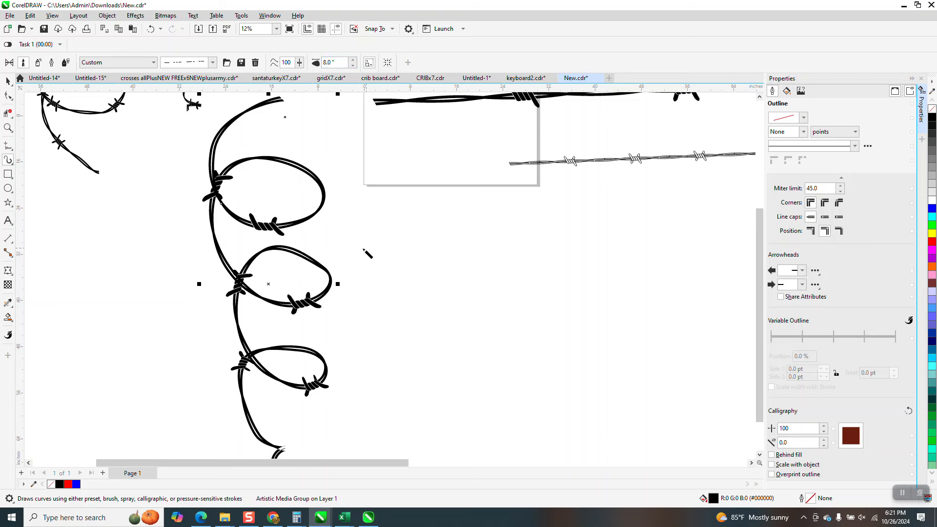
Undo the stroke width changes and the applied brush on the three-loop coil, back to the plain red curve
{"action": "scroll", "coordinate": [322, 259], "scroll_direction": "down", "scroll_amount": 1}
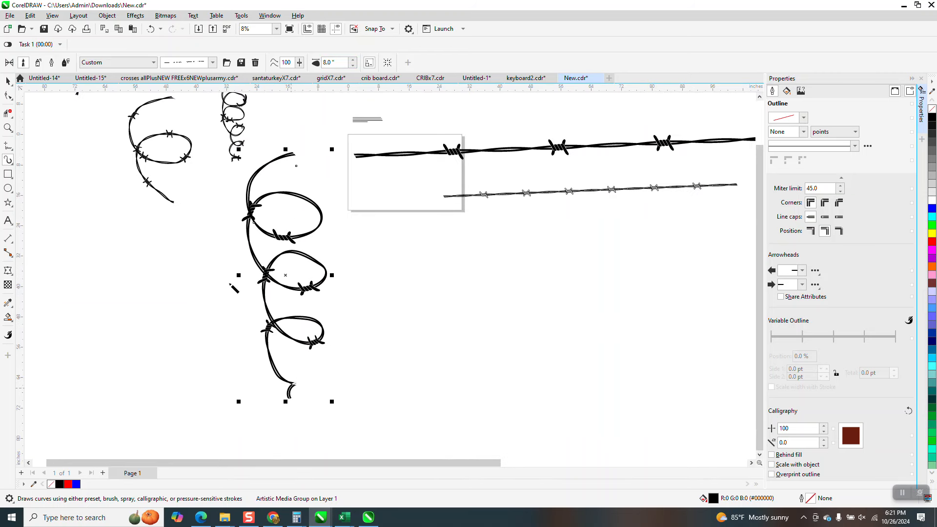
{"action": "left_click", "coordinate": [153, 29]}
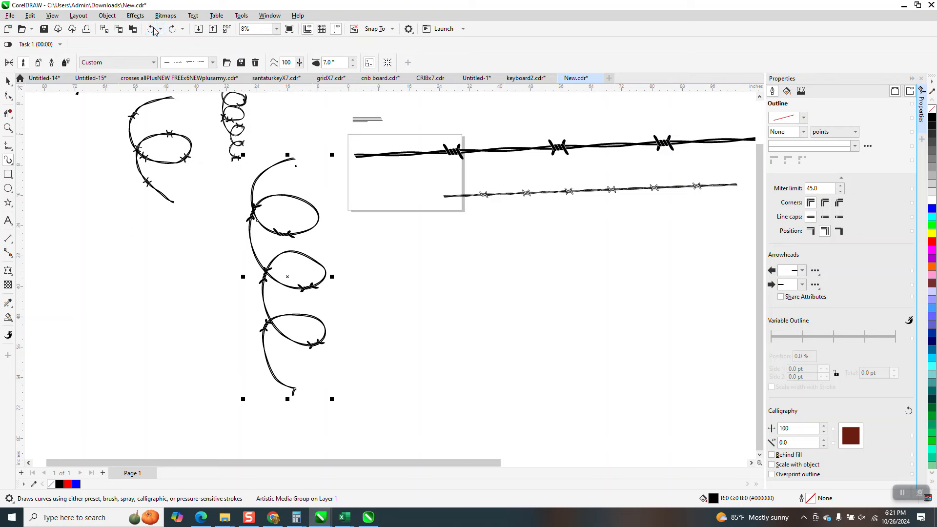
{"action": "left_click", "coordinate": [152, 29]}
Trim the hooked lower end off the red coil using a short freehand cutting line and Virtual Segment Delete, and delete the cutting line
{"action": "left_click", "coordinate": [8, 128]}
{"action": "left_click_drag", "start_coordinate": [289, 384], "coordinate": [385, 419]}
{"action": "left_click", "coordinate": [9, 95]}
{"action": "left_click", "coordinate": [122, 197]}
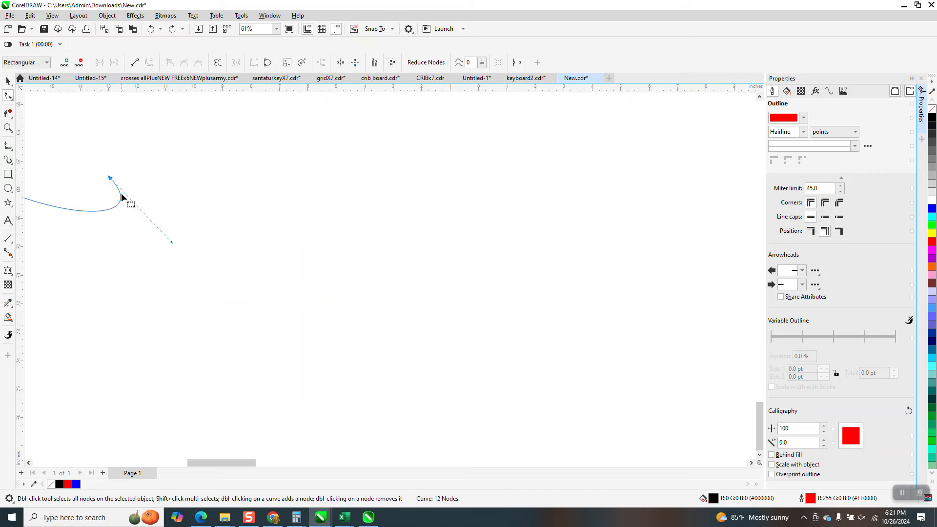
{"action": "left_click", "coordinate": [8, 146]}
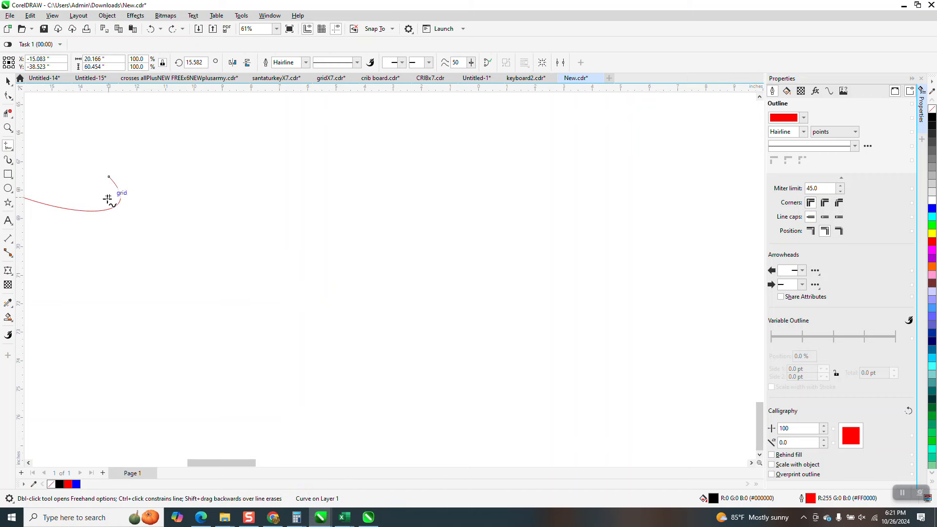
{"action": "left_click_drag", "start_coordinate": [107, 198], "coordinate": [96, 255]}
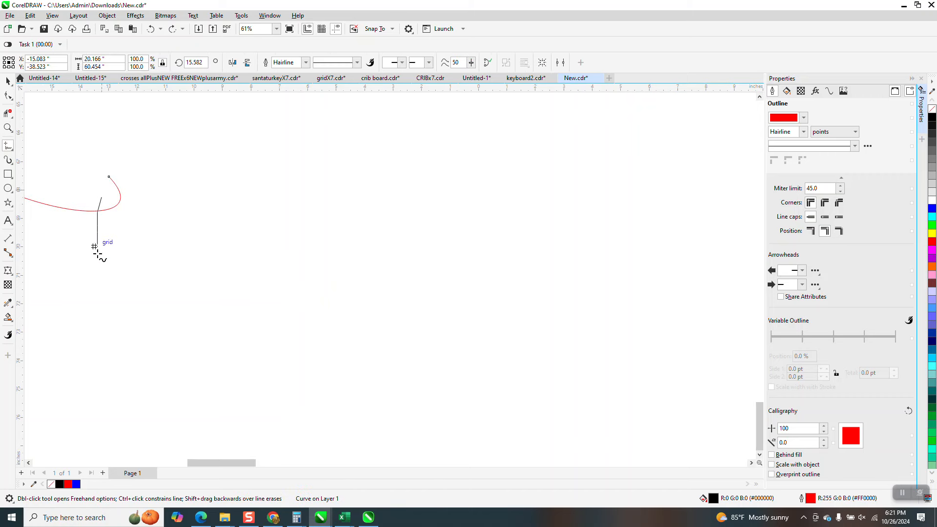
{"action": "left_click", "coordinate": [11, 115]}
{"action": "left_click", "coordinate": [118, 190]}
{"action": "key", "text": "space"}
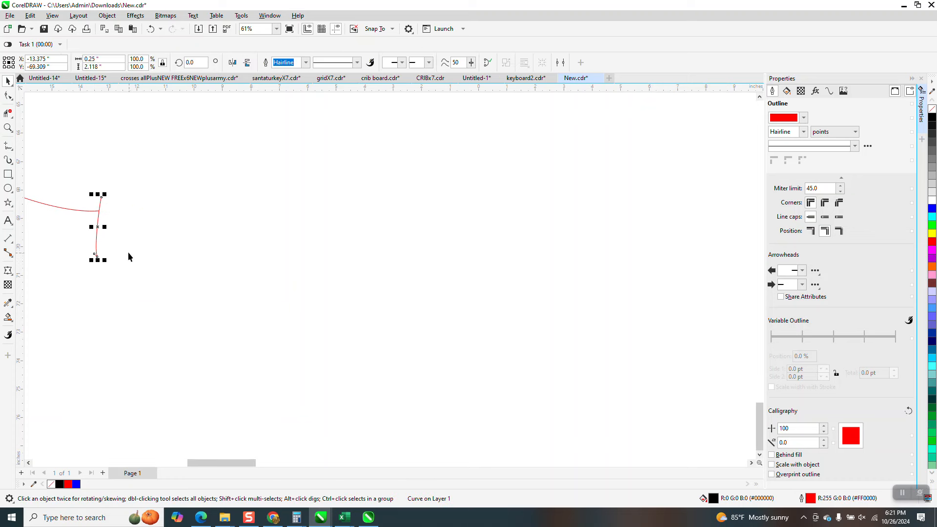
{"action": "key", "text": "Delete"}
Apply the barbed wire Artistic Media brush to the trimmed three-loop coil with a stroke width of 8 inches
{"action": "scroll", "coordinate": [235, 262], "scroll_direction": "down", "scroll_amount": 2}
{"action": "scroll", "coordinate": [246, 266], "scroll_direction": "down", "scroll_amount": 2}
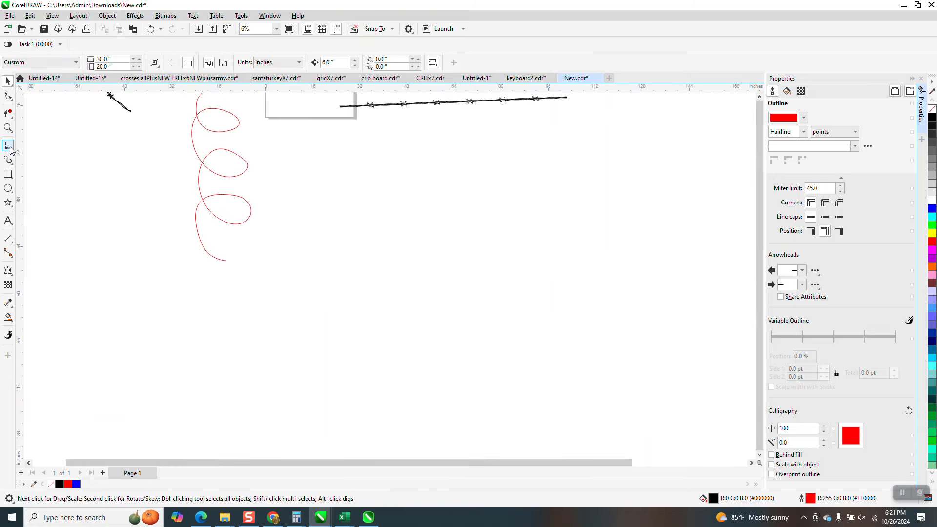
{"action": "left_click", "coordinate": [7, 159]}
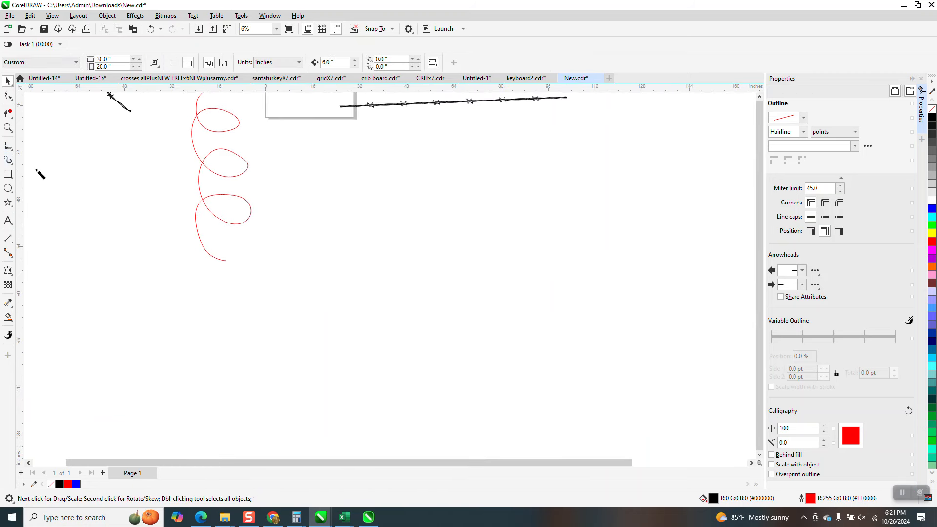
{"action": "left_click", "coordinate": [198, 235]}
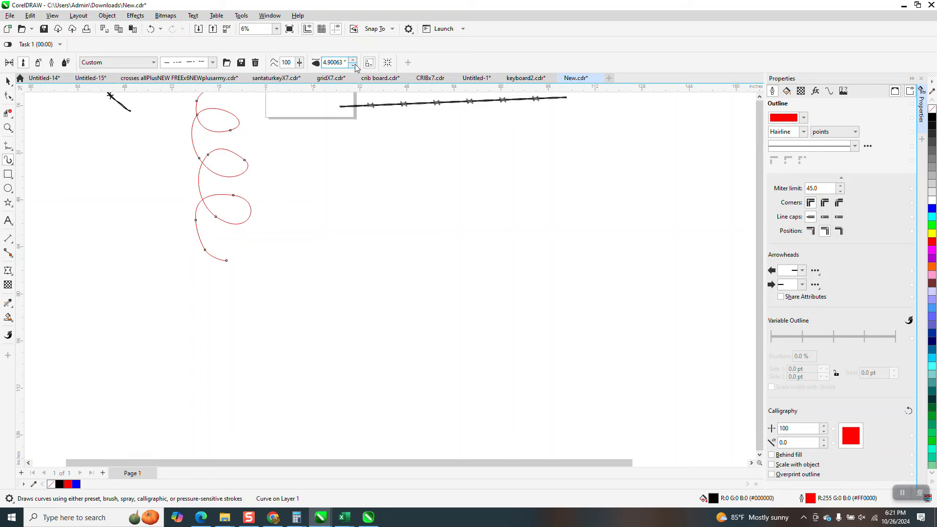
{"action": "left_click_drag", "start_coordinate": [346, 62], "coordinate": [322, 66]}
{"action": "type", "text": "8"}
{"action": "key", "text": "Return"}
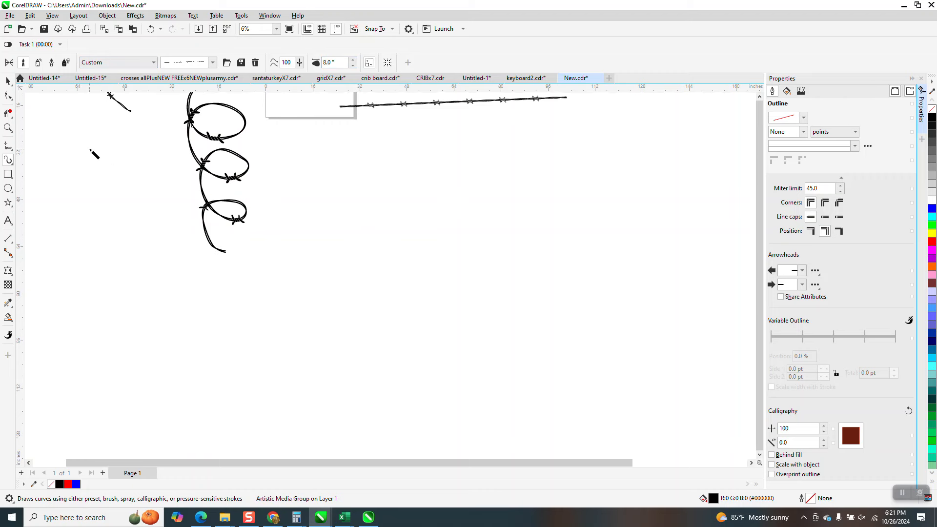
Inspect the wrapped three-loop coil and move it left past the single-loop wire into empty space
{"action": "scroll", "coordinate": [224, 233], "scroll_direction": "down", "scroll_amount": 2}
{"action": "left_click", "coordinate": [8, 113]}
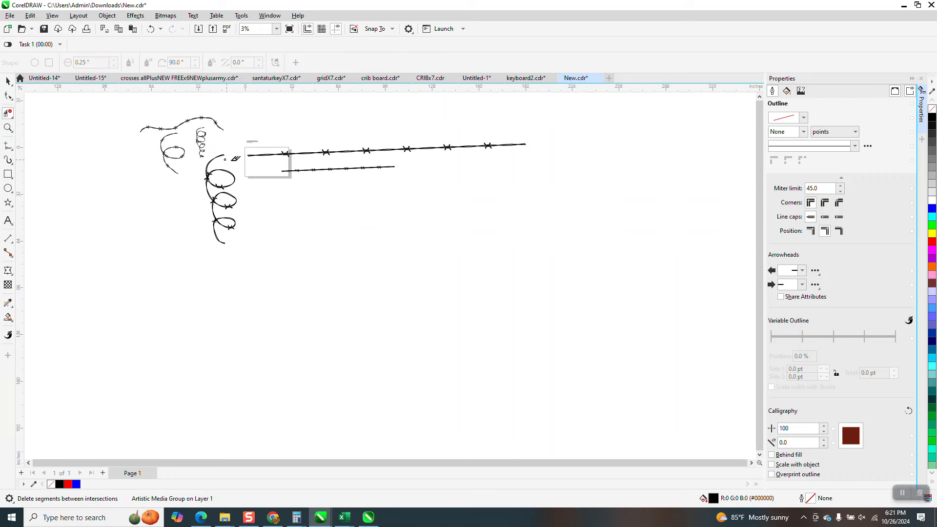
{"action": "left_click", "coordinate": [7, 128]}
{"action": "left_click_drag", "start_coordinate": [201, 146], "coordinate": [257, 249]}
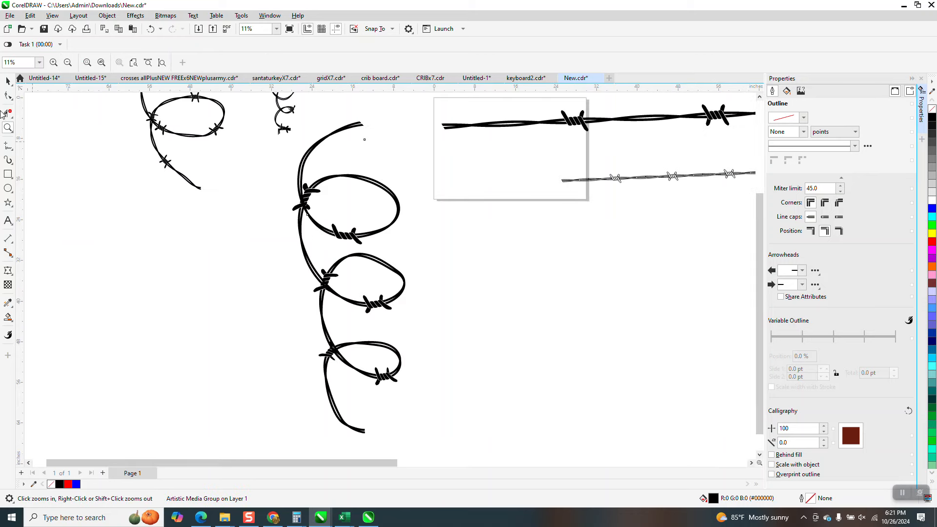
{"action": "left_click", "coordinate": [7, 81]}
{"action": "scroll", "coordinate": [347, 256], "scroll_direction": "down", "scroll_amount": 1}
{"action": "left_click_drag", "start_coordinate": [360, 264], "coordinate": [143, 258]}
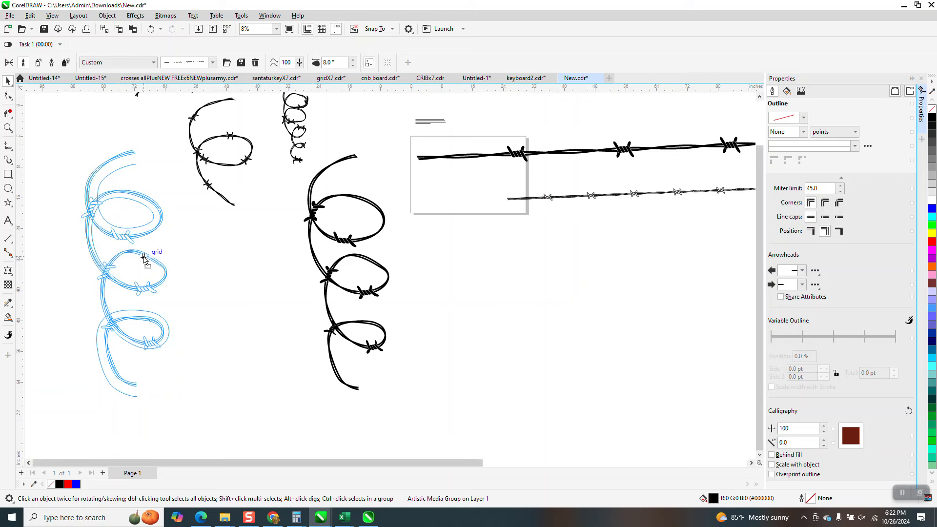
{"action": "left_click_drag", "start_coordinate": [144, 257], "coordinate": [143, 257]}
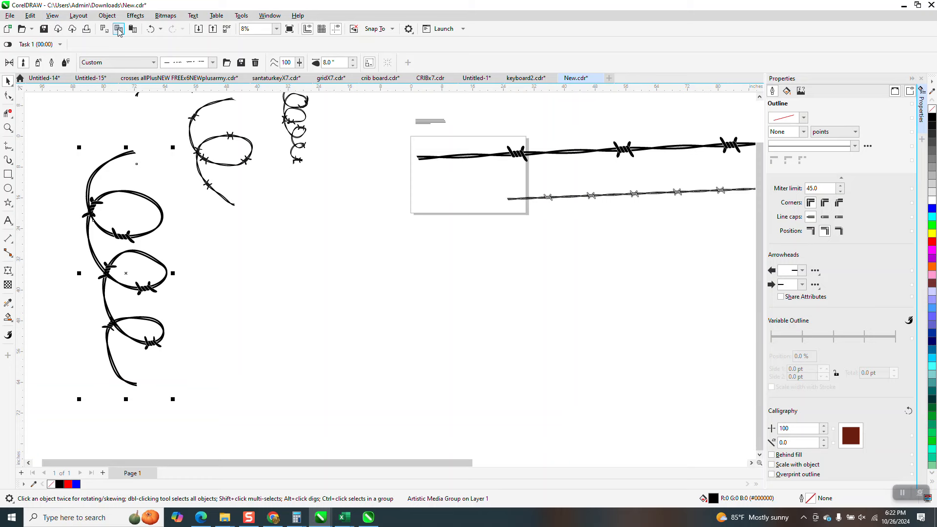
Break the three-loop Artistic Media group apart and move its red control curve right, clear of the wire artwork
{"action": "left_click", "coordinate": [107, 15]}
{"action": "left_click", "coordinate": [148, 242]}
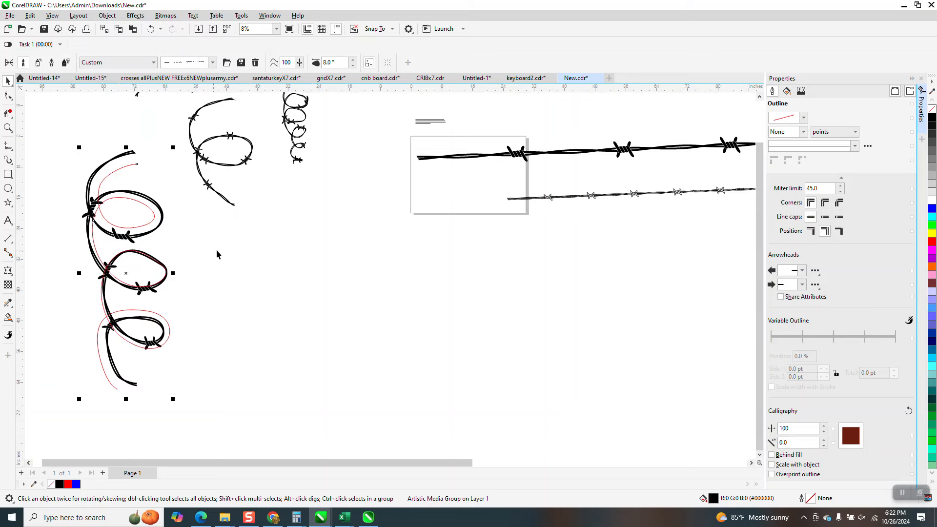
{"action": "left_click_drag", "start_coordinate": [134, 164], "coordinate": [197, 212]}
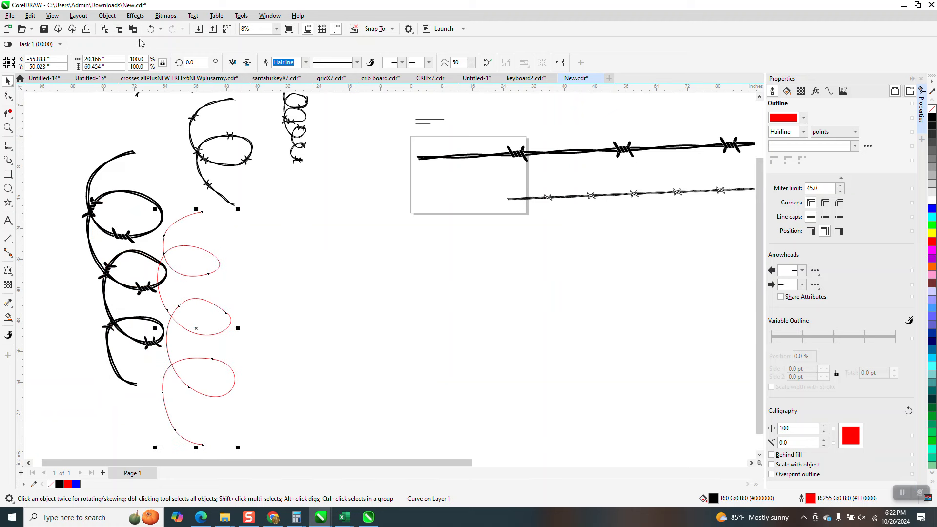
{"action": "key", "text": "ctrl+z"}
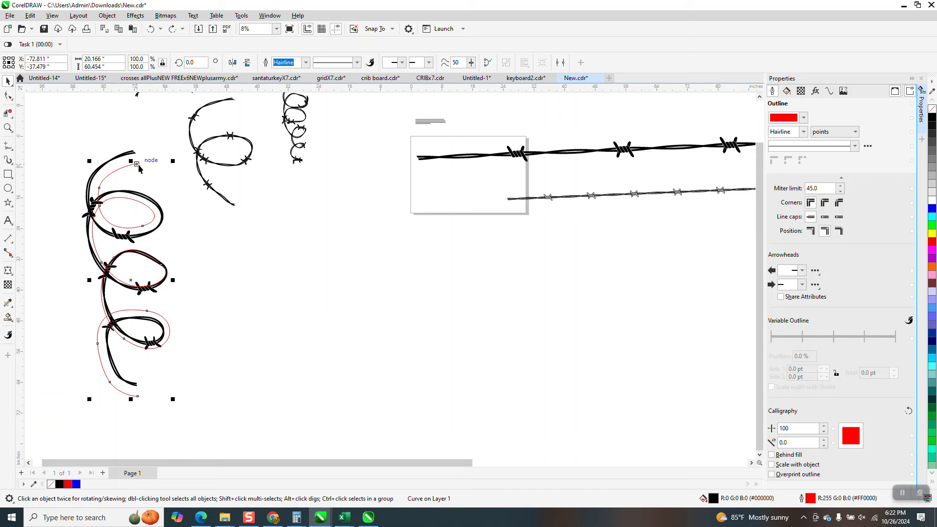
{"action": "left_click_drag", "start_coordinate": [136, 166], "coordinate": [307, 231]}
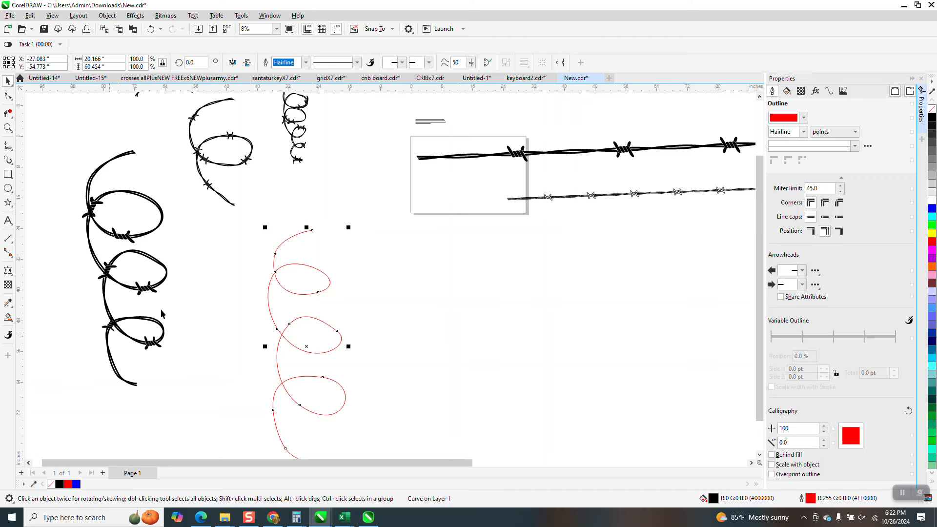
Smooth the red coil's lower tail by moving its left node down about 4.7 inches and deleting the node below it
{"action": "left_click", "coordinate": [8, 128]}
{"action": "right_click", "coordinate": [267, 309]}
{"action": "left_click_drag", "start_coordinate": [258, 328], "coordinate": [301, 403]}
{"action": "left_click", "coordinate": [8, 95]}
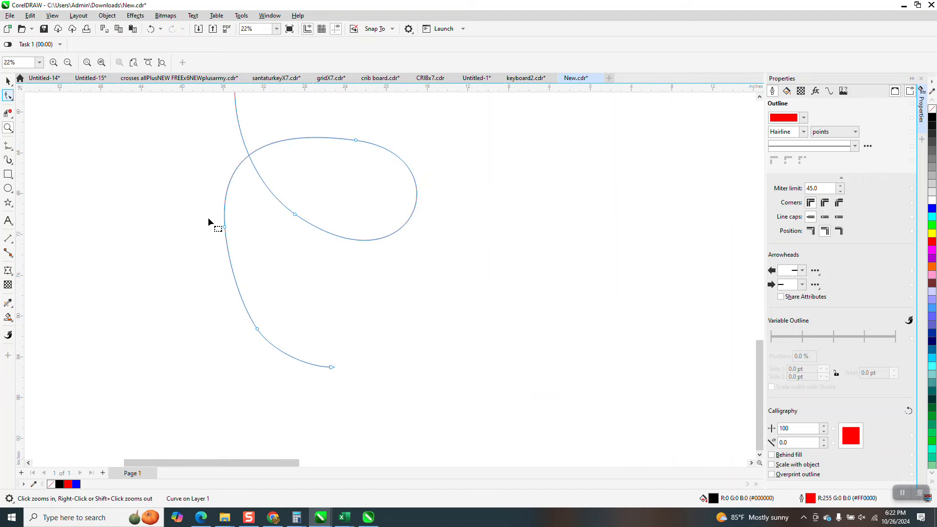
{"action": "left_click_drag", "start_coordinate": [224, 229], "coordinate": [220, 255]}
{"action": "left_click_drag", "start_coordinate": [224, 275], "coordinate": [223, 274]}
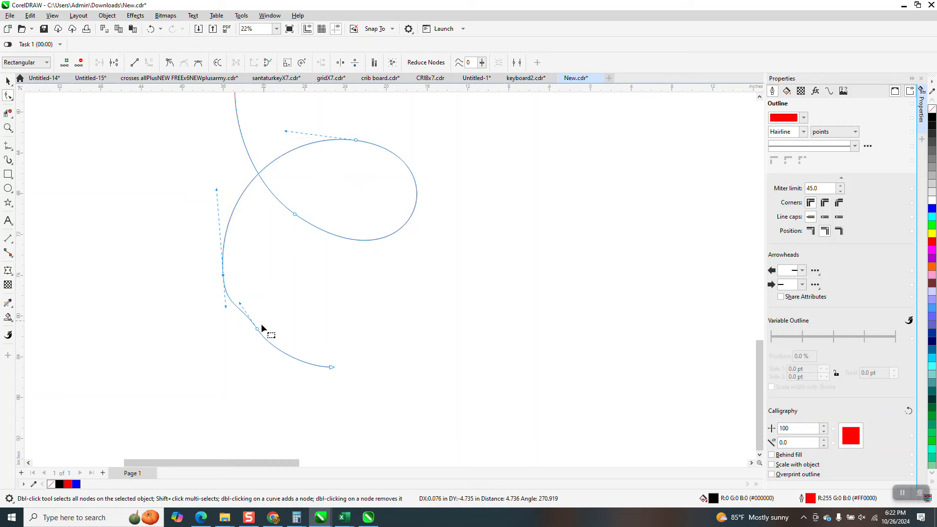
{"action": "left_click", "coordinate": [254, 344]}
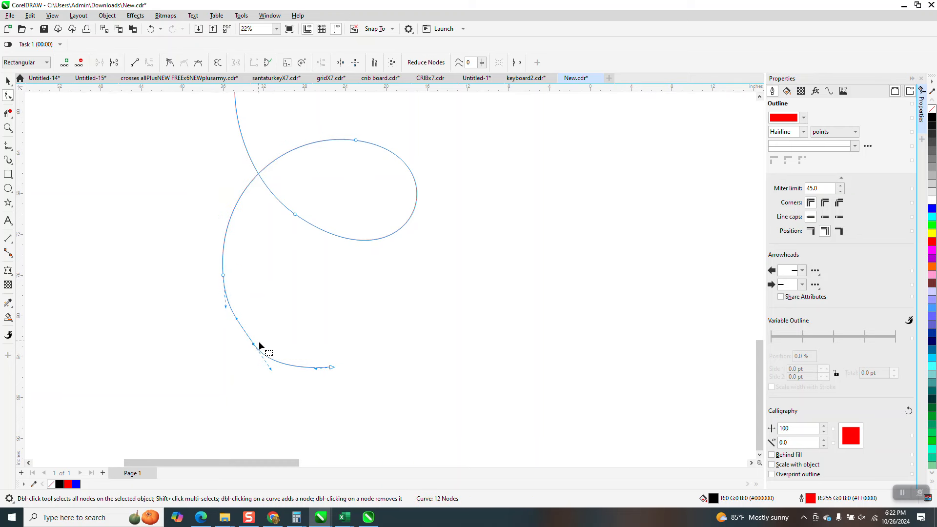
{"action": "double_click", "coordinate": [254, 344]}
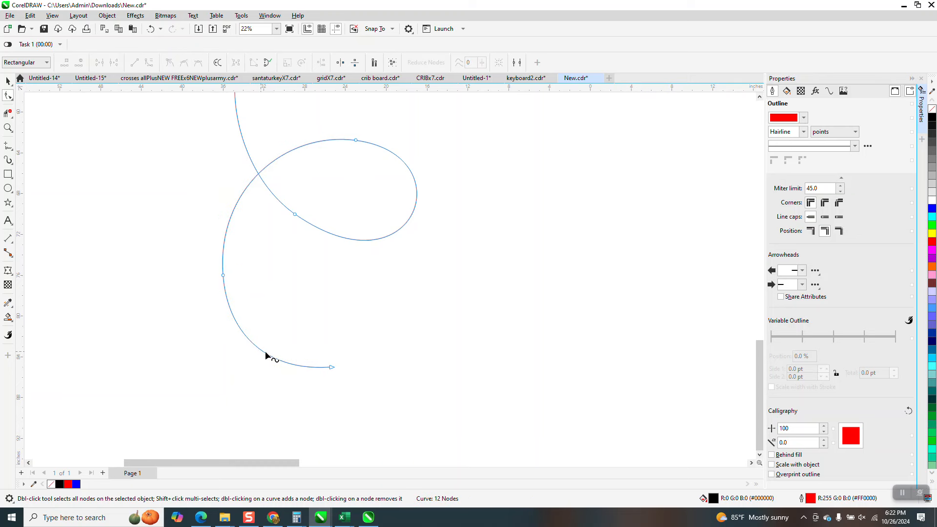
Round out the upper bend of the red coil's middle loop by adjusting the curve handle of its right-hand node
{"action": "scroll", "coordinate": [284, 367], "scroll_direction": "down", "scroll_amount": 1}
{"action": "scroll", "coordinate": [286, 374], "scroll_direction": "down", "scroll_amount": 1}
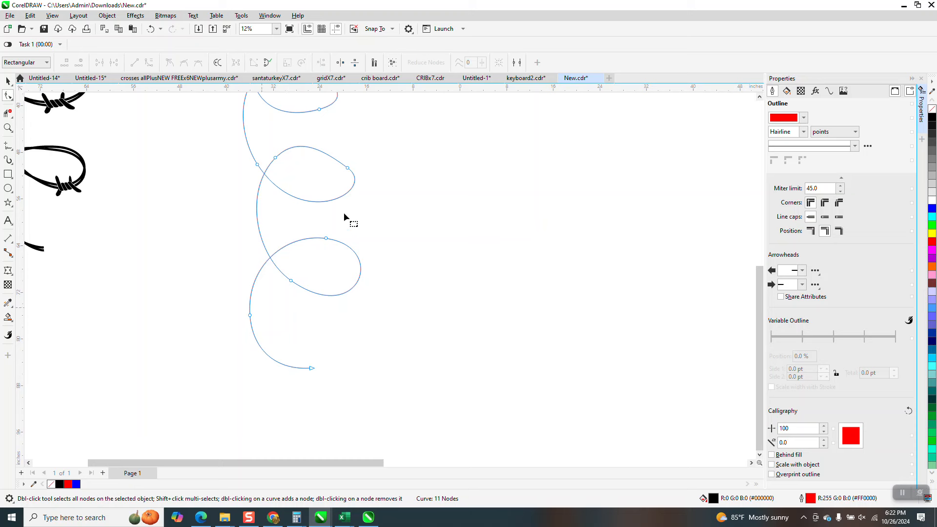
{"action": "double_click", "coordinate": [348, 168]}
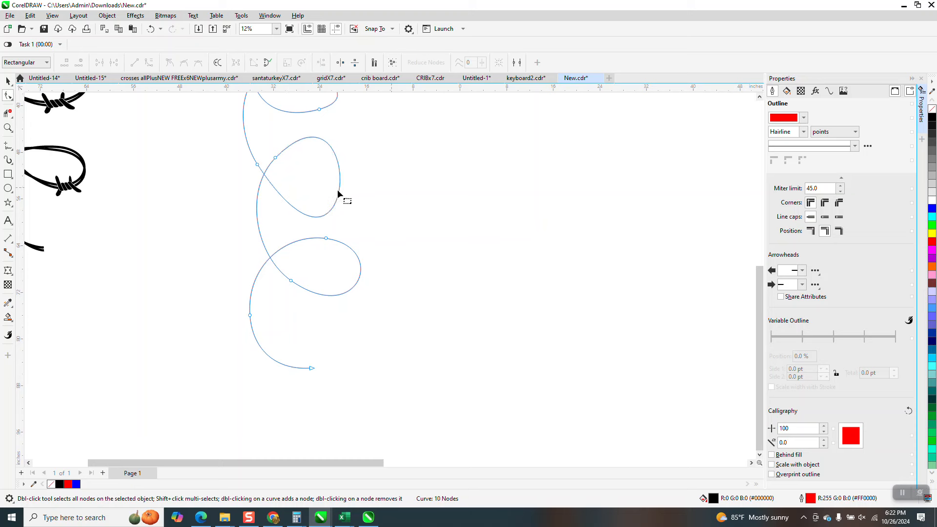
{"action": "left_click", "coordinate": [150, 29]}
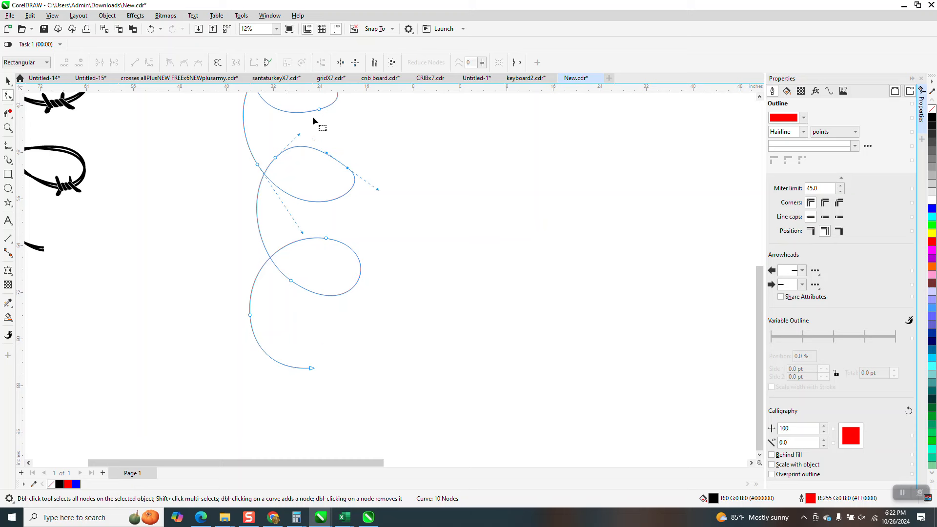
{"action": "left_click", "coordinate": [335, 148]}
{"action": "left_click", "coordinate": [348, 168]}
{"action": "left_click", "coordinate": [333, 155]}
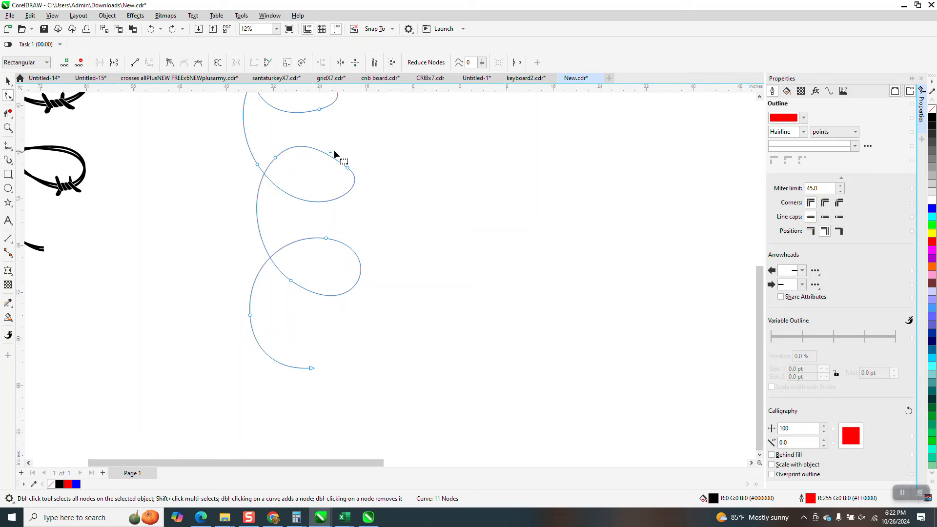
{"action": "left_click", "coordinate": [347, 168]}
{"action": "left_click_drag", "start_coordinate": [328, 153], "coordinate": [335, 151]}
Apply the barbed wire Artistic Media brush to the reshaped red coil with a stroke width of 7.99 inches
{"action": "scroll", "coordinate": [411, 256], "scroll_direction": "down", "scroll_amount": 2}
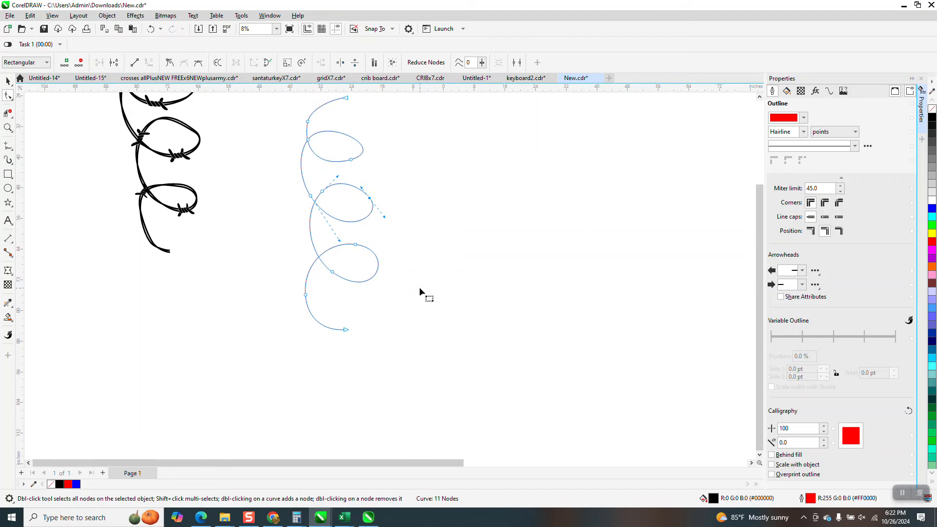
{"action": "scroll", "coordinate": [368, 137], "scroll_direction": "down", "scroll_amount": 1}
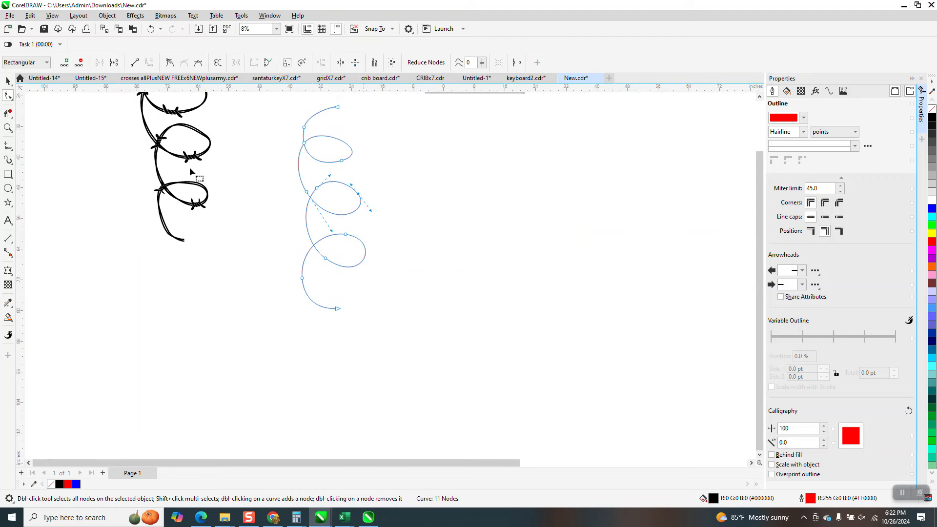
{"action": "left_click", "coordinate": [12, 163]}
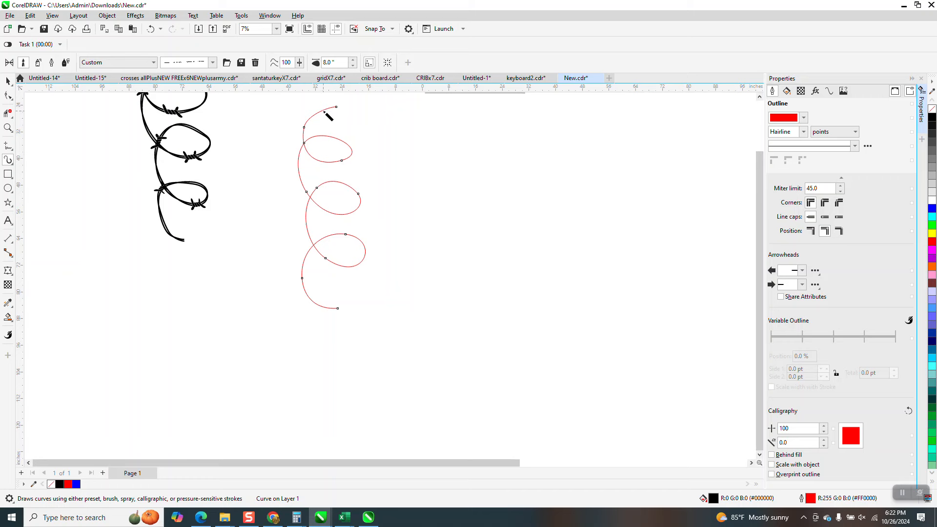
{"action": "left_click", "coordinate": [353, 65]}
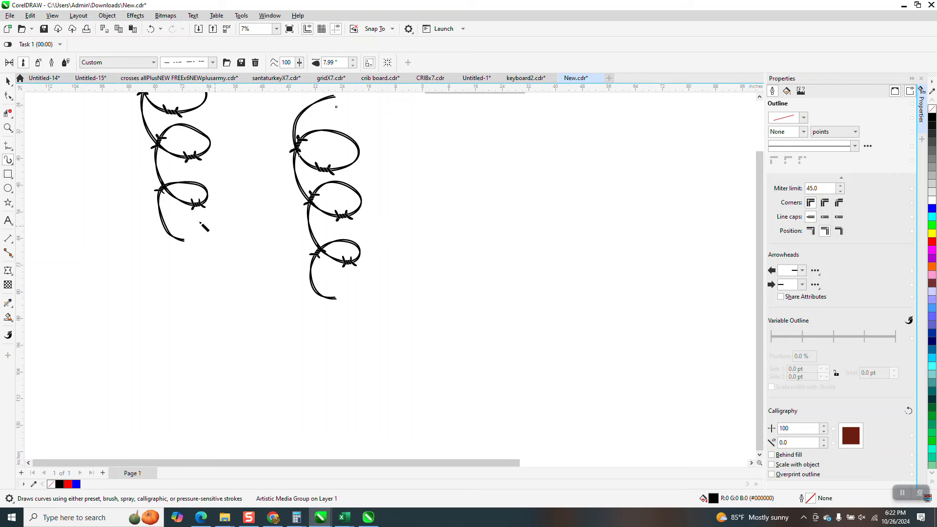
Show the drawing in Wireframe view and lengthen the new coil's tail by moving its control curve's end node down about 4.5 inches
{"action": "left_click", "coordinate": [8, 128]}
{"action": "left_click_drag", "start_coordinate": [271, 224], "coordinate": [484, 345]}
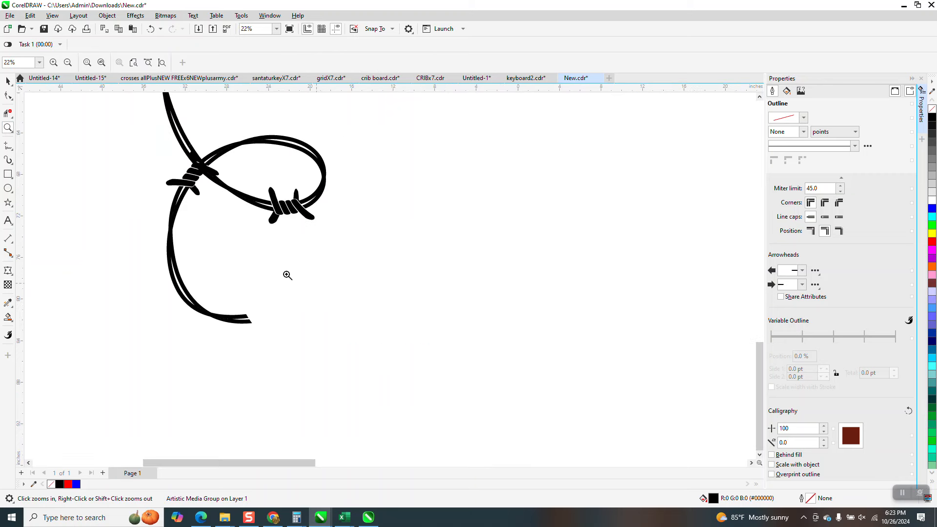
{"action": "left_click", "coordinate": [8, 96]}
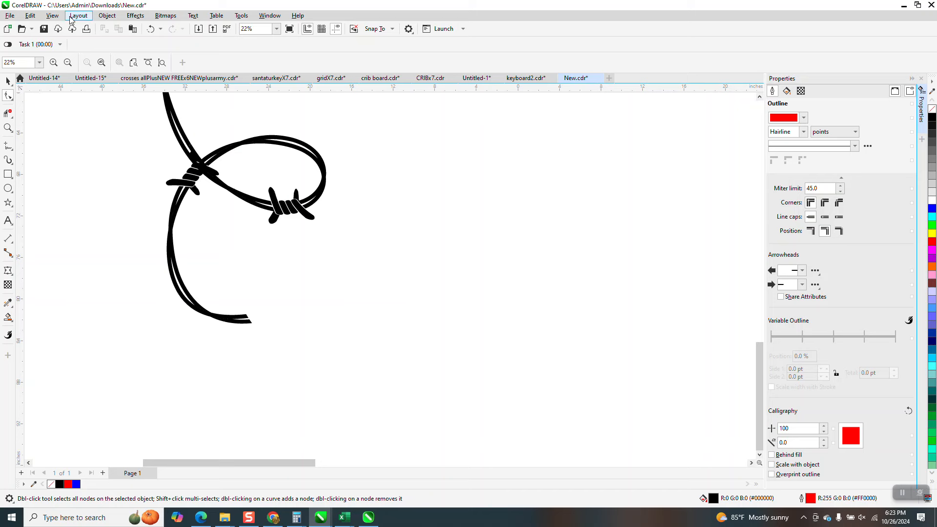
{"action": "left_click", "coordinate": [52, 16]}
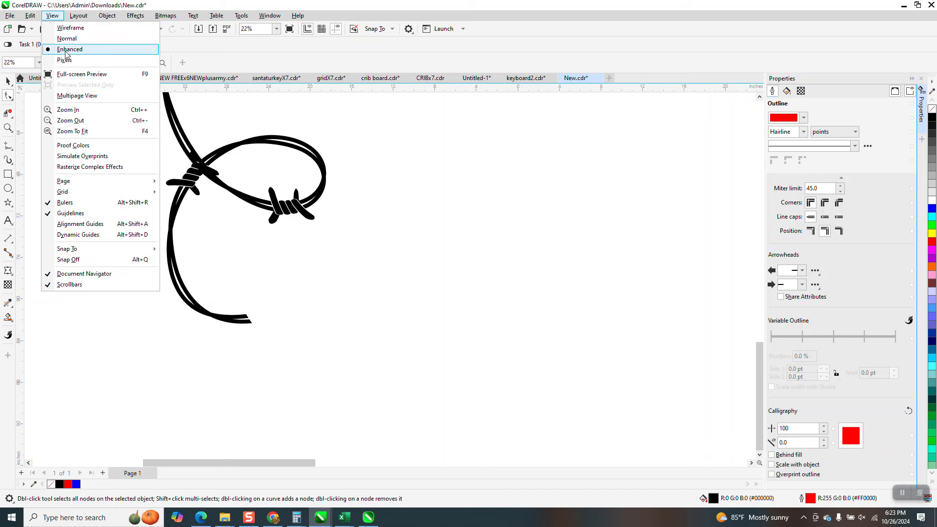
{"action": "left_click", "coordinate": [70, 28]}
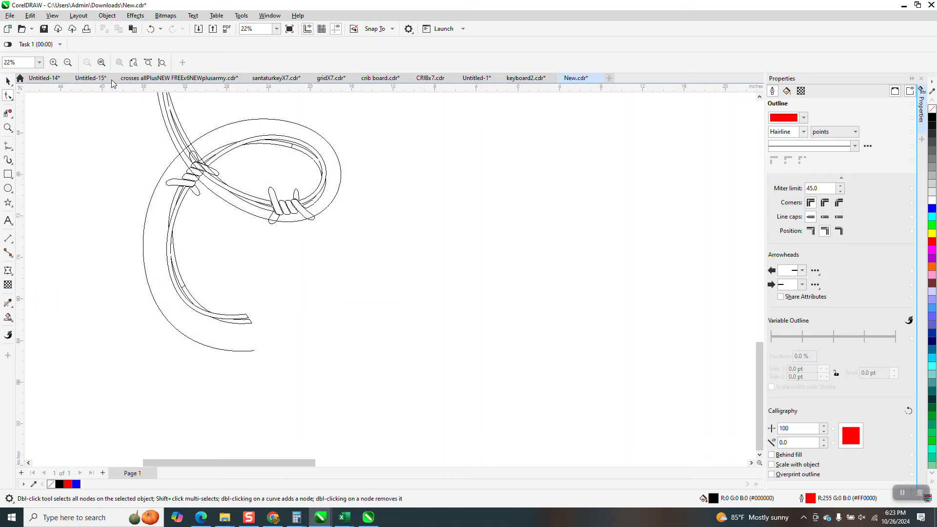
{"action": "left_click", "coordinate": [252, 350]}
{"action": "left_click_drag", "start_coordinate": [253, 351], "coordinate": [263, 393]}
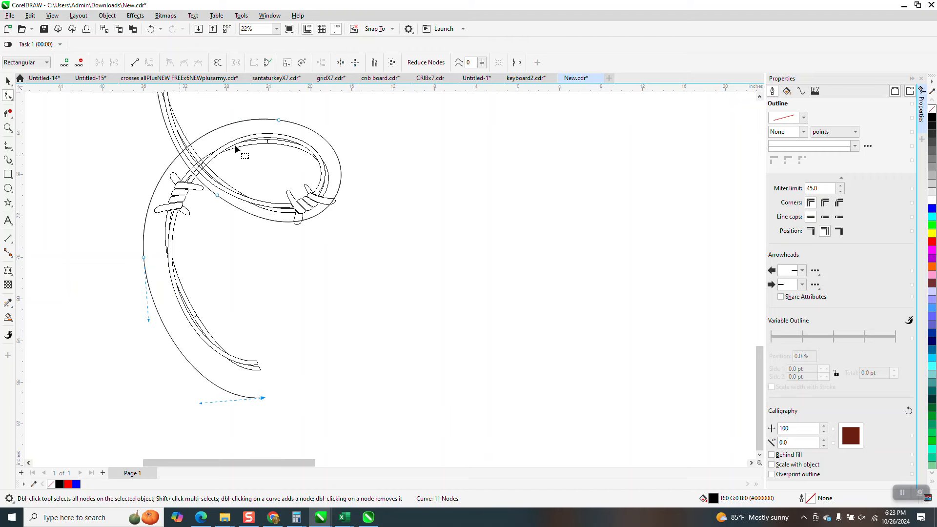
Reshape the coil's lowest loop and tail by shifting the top node left, left node down 2.75 inches and end node right; restore Enhanced view
{"action": "left_click", "coordinate": [279, 120]}
{"action": "left_click_drag", "start_coordinate": [279, 120], "coordinate": [245, 120]}
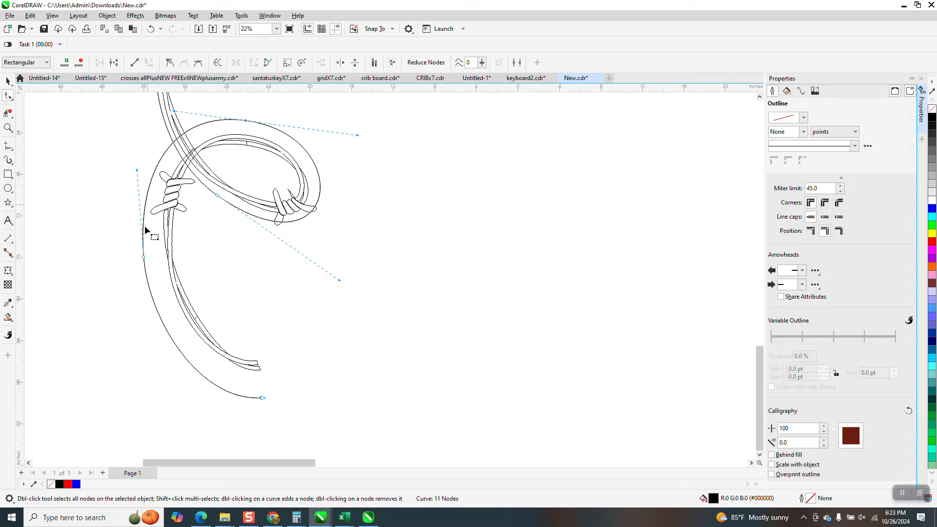
{"action": "left_click_drag", "start_coordinate": [144, 257], "coordinate": [144, 286]}
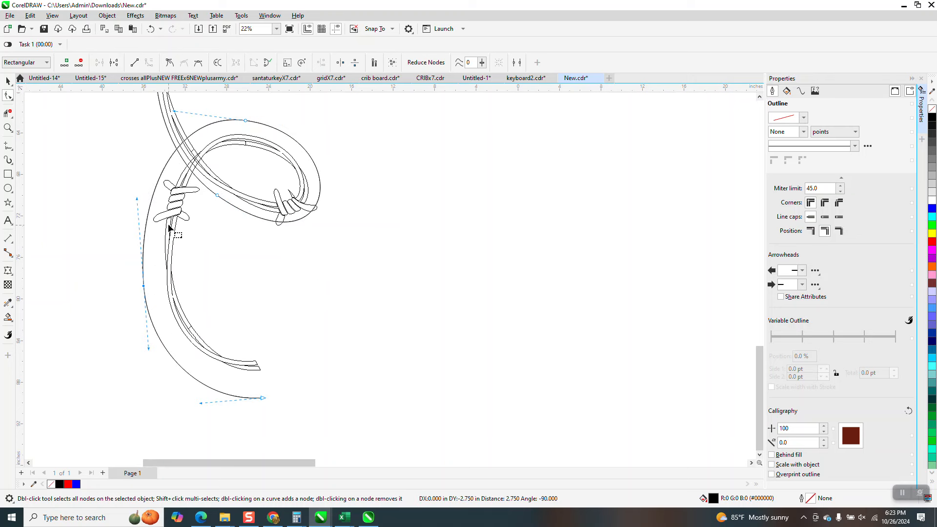
{"action": "left_click_drag", "start_coordinate": [263, 399], "coordinate": [278, 393]}
{"action": "scroll", "coordinate": [273, 385], "scroll_direction": "down", "scroll_amount": 1}
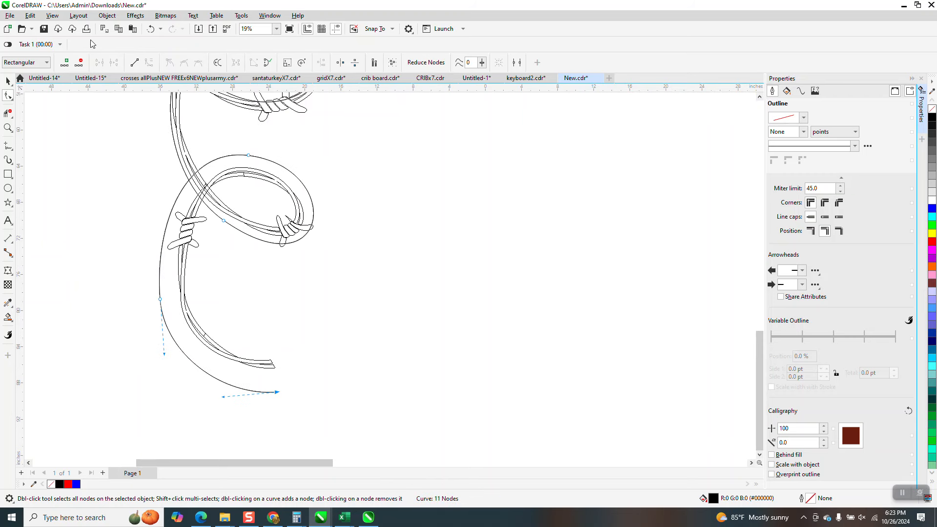
{"action": "left_click", "coordinate": [53, 16]}
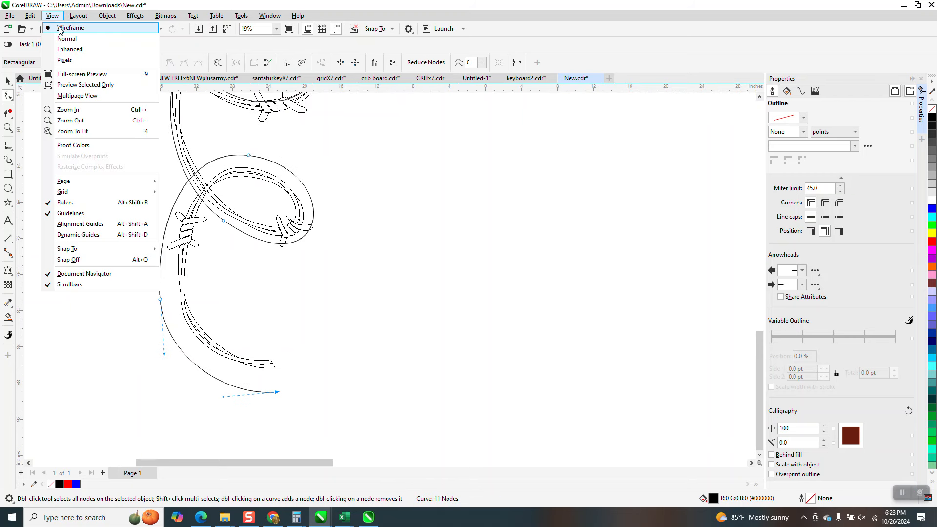
{"action": "left_click", "coordinate": [69, 49]}
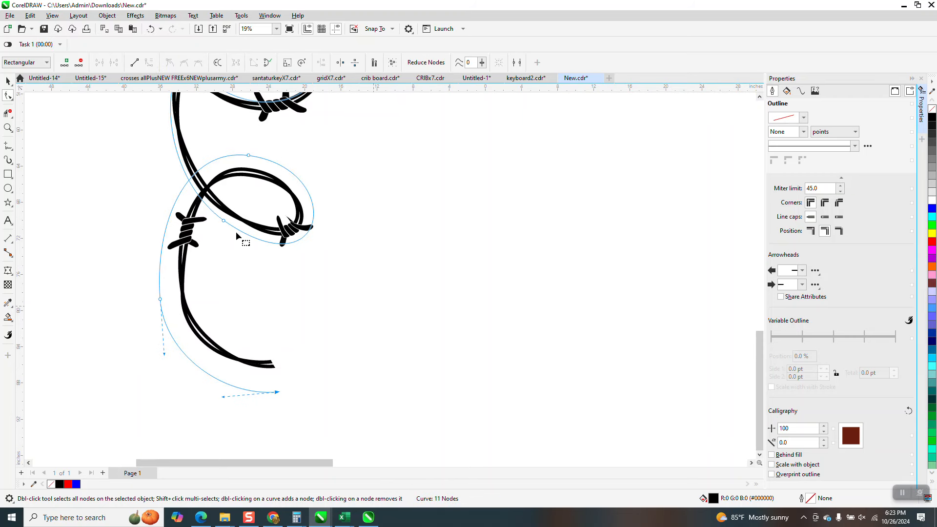
Break the reshaped coil's Artistic Media group apart and delete its separated control curve
{"action": "left_click", "coordinate": [8, 81]}
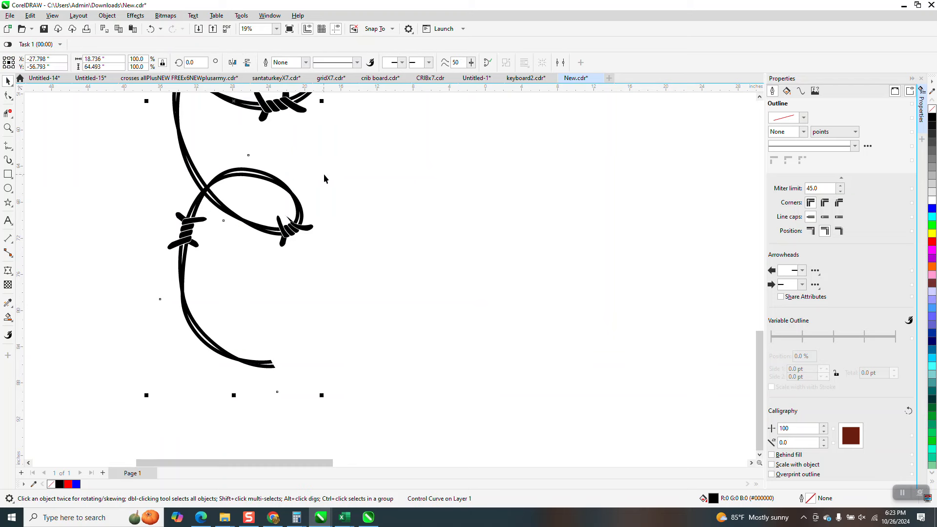
{"action": "left_click", "coordinate": [425, 302]}
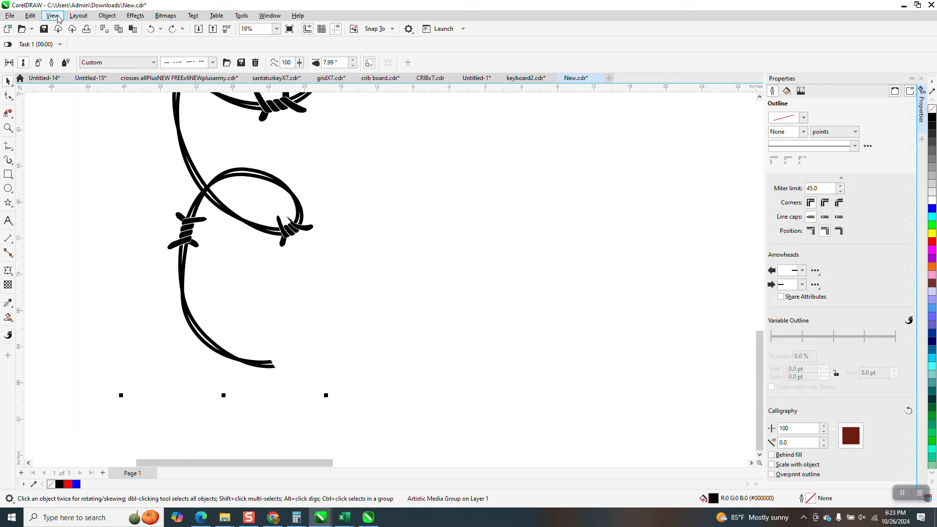
{"action": "left_click", "coordinate": [52, 16]}
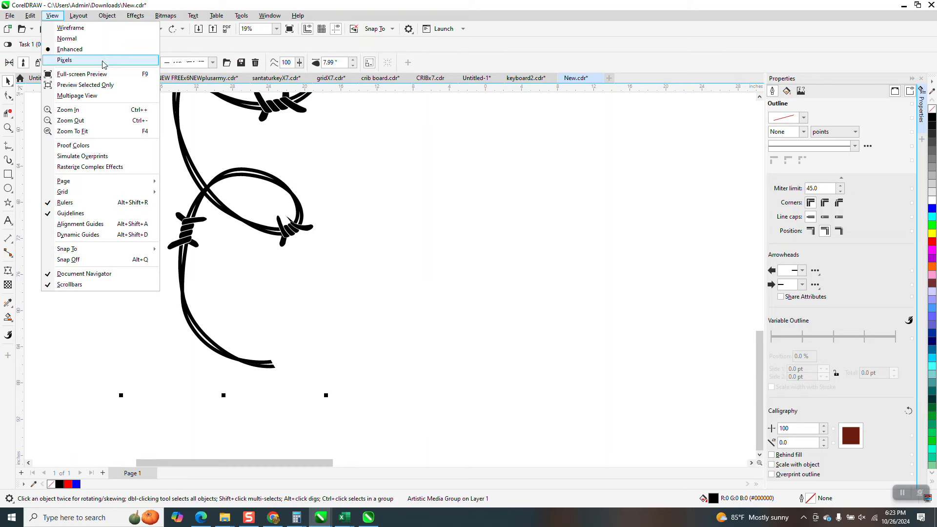
{"action": "key", "text": "Escape"}
{"action": "key", "text": "ctrl+k"}
{"action": "left_click", "coordinate": [391, 273]}
{"action": "left_click", "coordinate": [259, 239]}
{"action": "key", "text": "Delete"}
Examine the barbs and twisted strands of the larger straight barbed wire up close
{"action": "scroll", "coordinate": [261, 266], "scroll_direction": "down", "scroll_amount": 1}
{"action": "scroll", "coordinate": [247, 312], "scroll_direction": "down", "scroll_amount": 5}
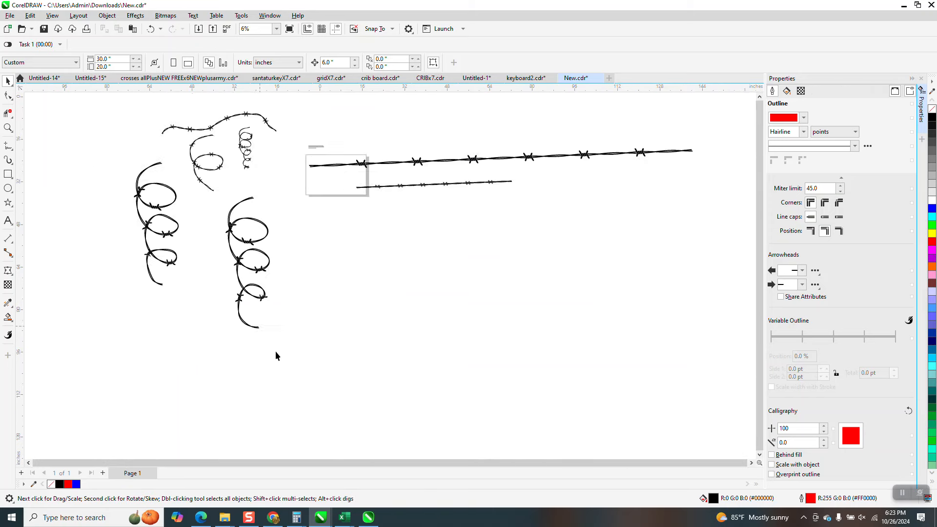
{"action": "left_click", "coordinate": [7, 128]}
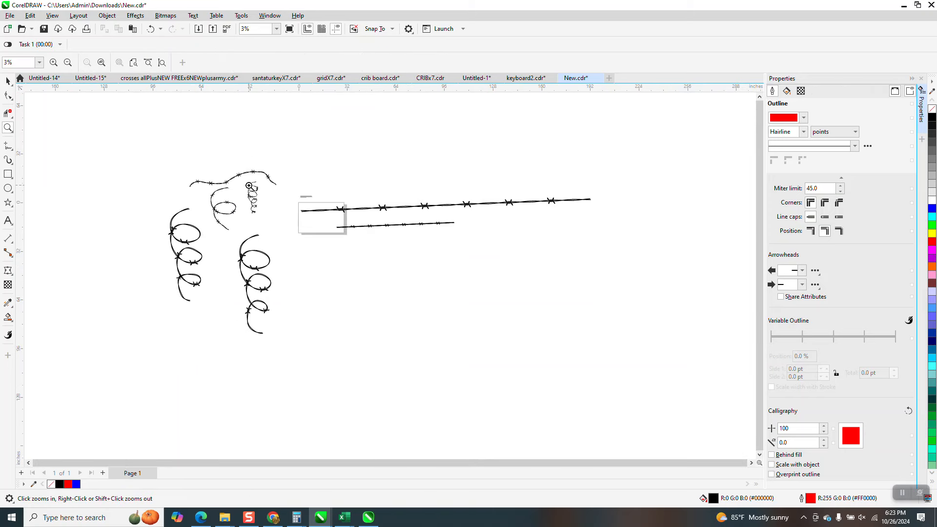
{"action": "left_click_drag", "start_coordinate": [292, 191], "coordinate": [630, 263]}
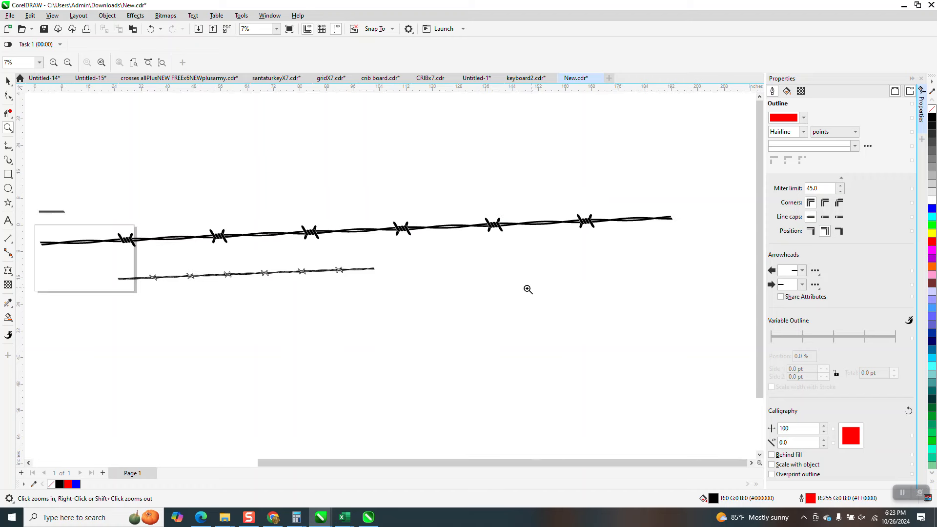
{"action": "right_click", "coordinate": [336, 254]}
{"action": "left_click_drag", "start_coordinate": [271, 241], "coordinate": [328, 262]}
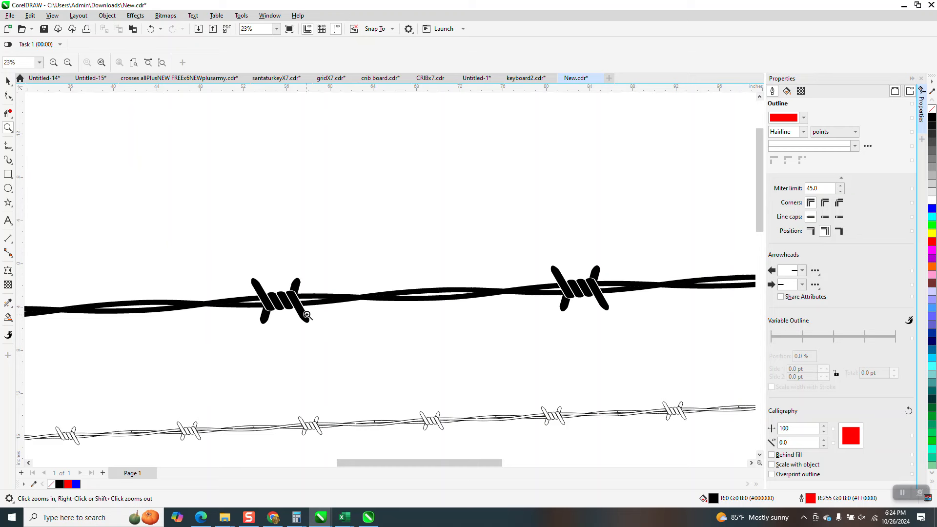
{"action": "left_click_drag", "start_coordinate": [286, 276], "coordinate": [344, 327]}
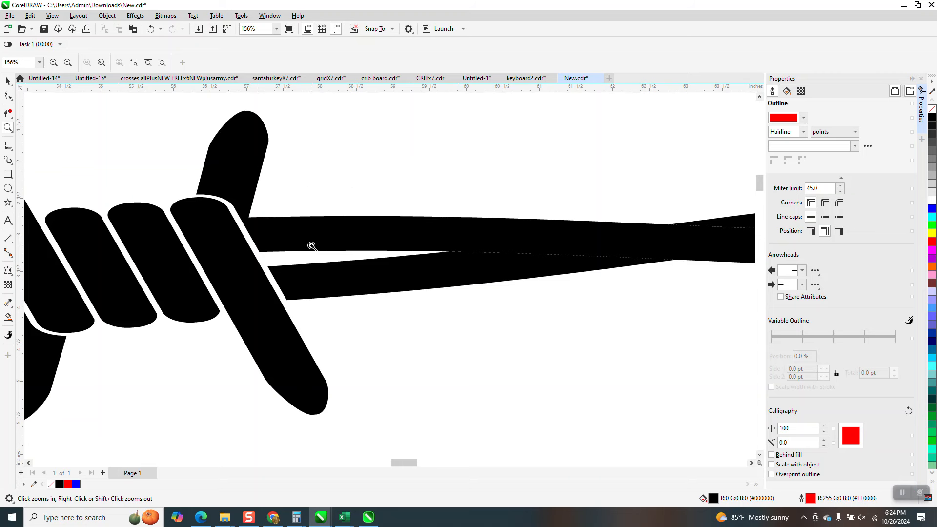
{"action": "right_click", "coordinate": [248, 167]}
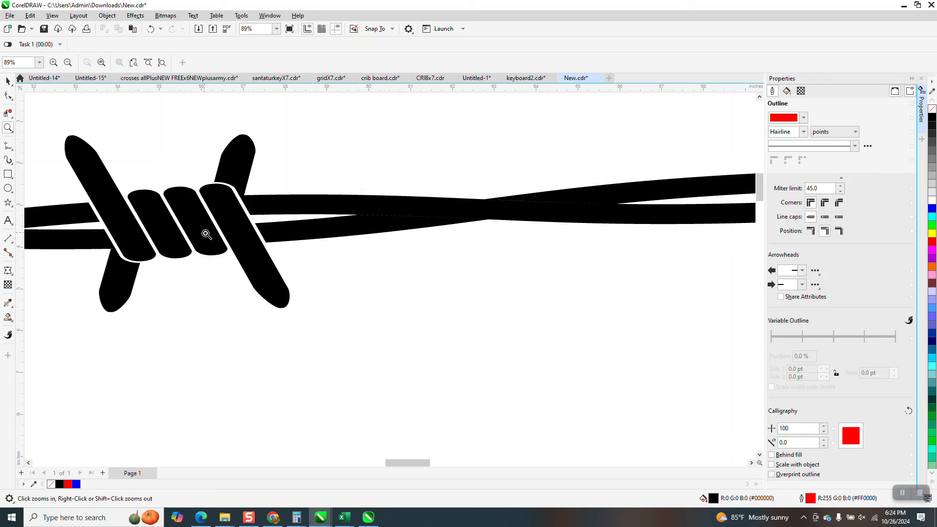
{"action": "scroll", "coordinate": [318, 261], "scroll_direction": "down", "scroll_amount": 6}
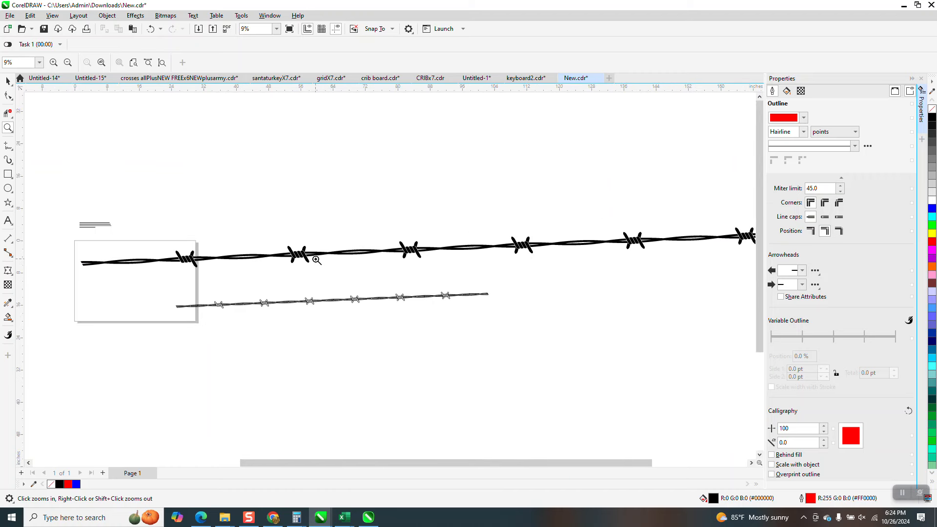